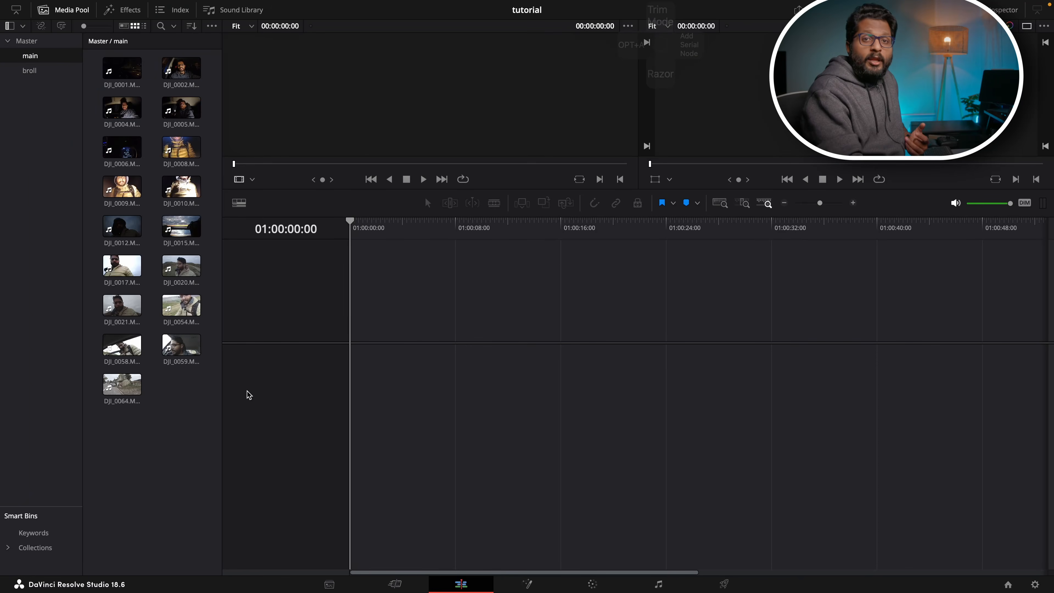
Place all clips from the main bin at the start of the empty timeline.
{"action": "key", "text": "ctrl+a"}
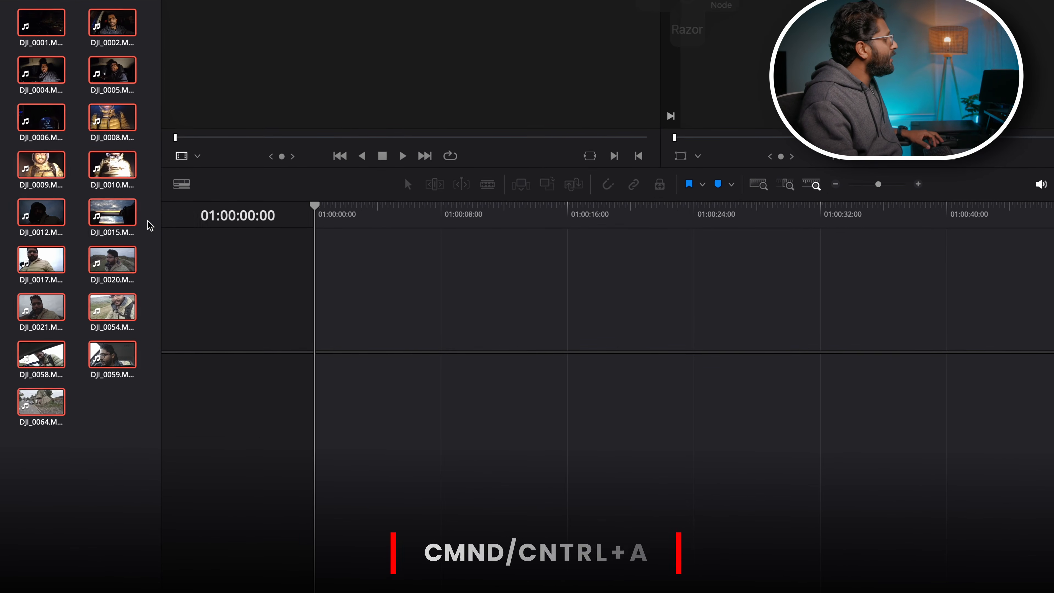
{"action": "left_click_drag", "start_coordinate": [161, 139], "coordinate": [330, 360]}
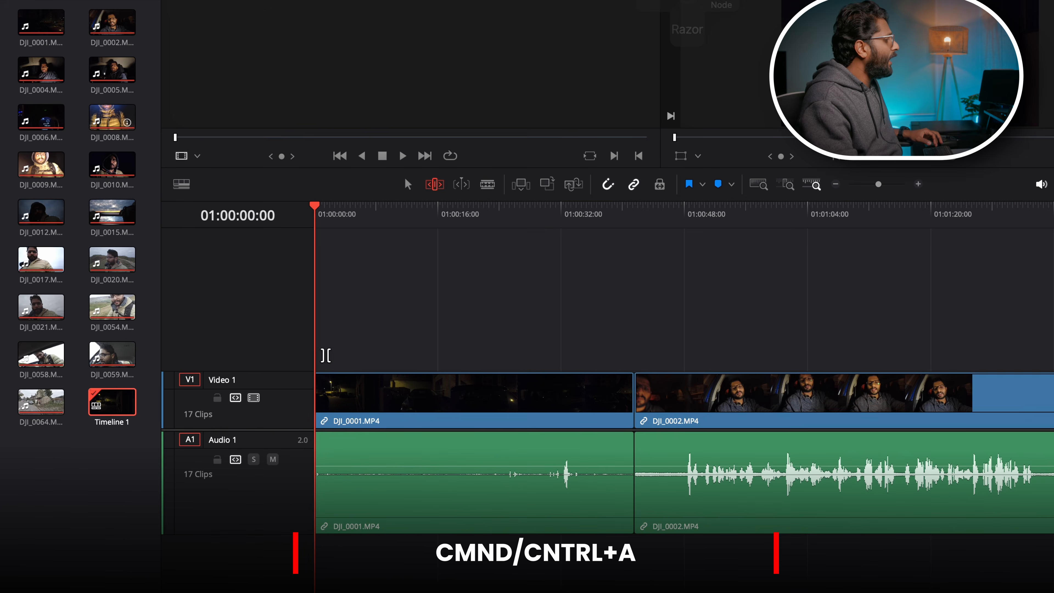
{"action": "scroll", "coordinate": [895, 480], "scroll_direction": "down", "scroll_amount": 10}
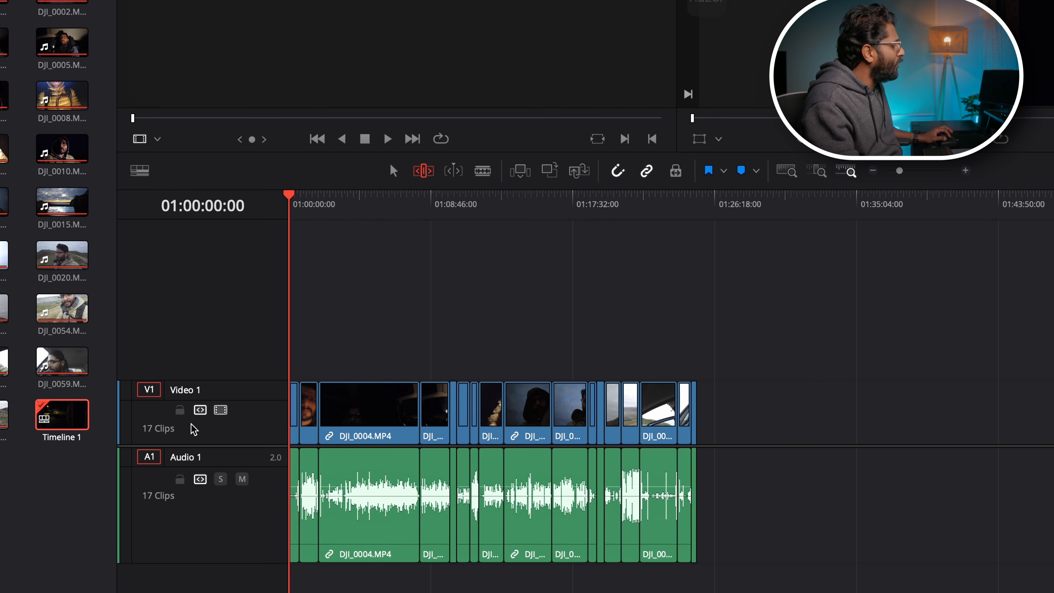
Lock the Video 1 track and try splitting the unlocked audio of DJI_0004 at 01:04:29:13, undoing the split.
{"action": "left_click", "coordinate": [181, 410]}
{"action": "key", "text": "ctrl+equal"}
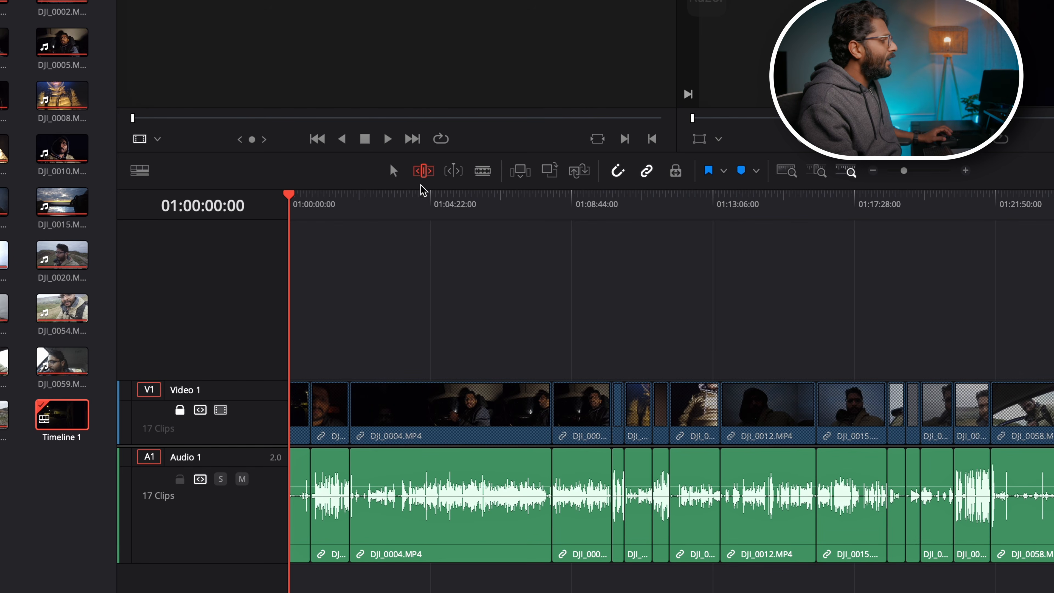
{"action": "left_click", "coordinate": [434, 195]}
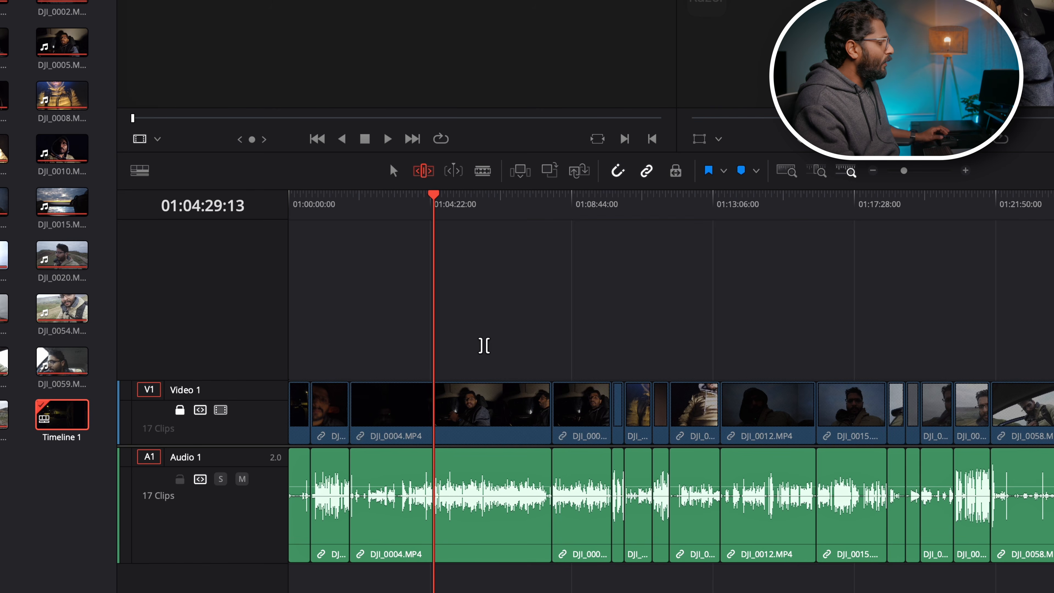
{"action": "key", "text": "ctrl+b"}
{"action": "key", "text": "space"}
{"action": "left_click_drag", "start_coordinate": [493, 208], "coordinate": [629, 254]}
{"action": "key", "text": "ctrl+z"}
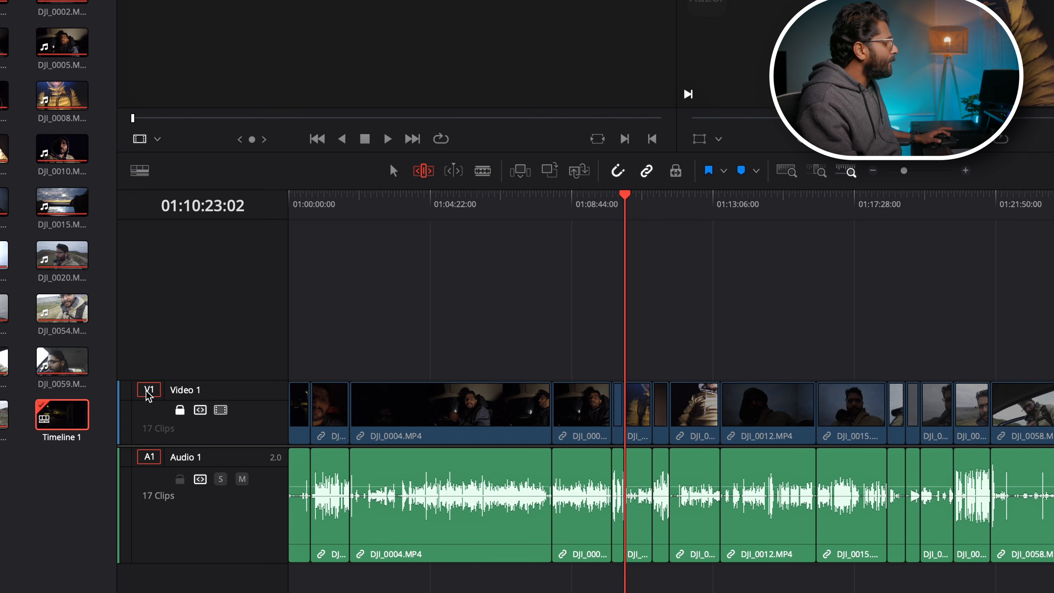
Unlock Video 1, lock Audio 1 and try splitting DJI_0004's video at 01:03:00:14, then undo the split and unlock Audio 1.
{"action": "left_click", "coordinate": [180, 409]}
{"action": "left_click", "coordinate": [180, 479]}
{"action": "left_click_drag", "start_coordinate": [513, 203], "coordinate": [386, 201]}
{"action": "key", "text": "ctrl+b"}
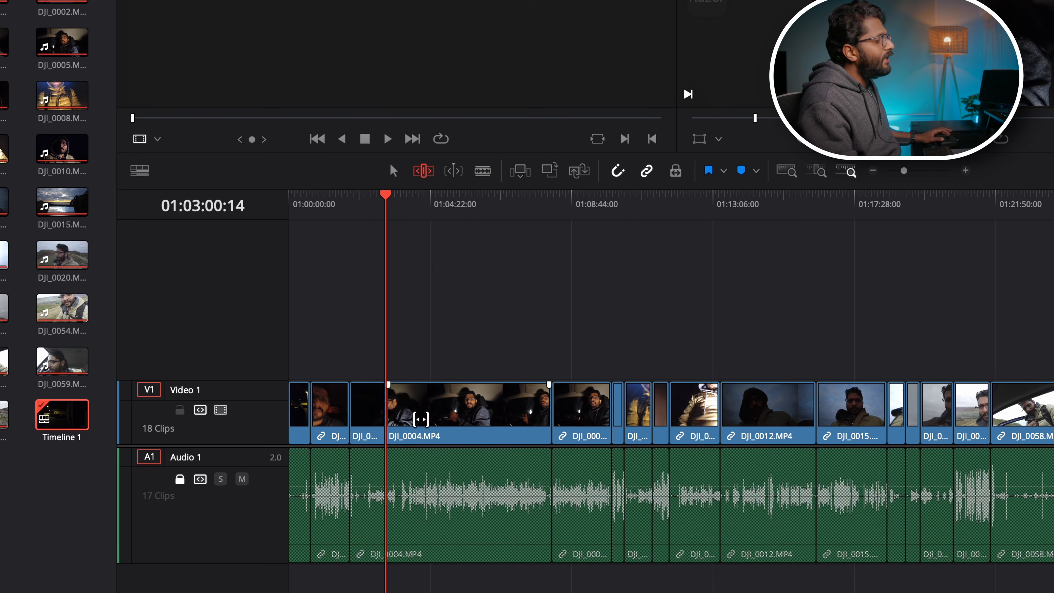
{"action": "left_click", "coordinate": [421, 419]}
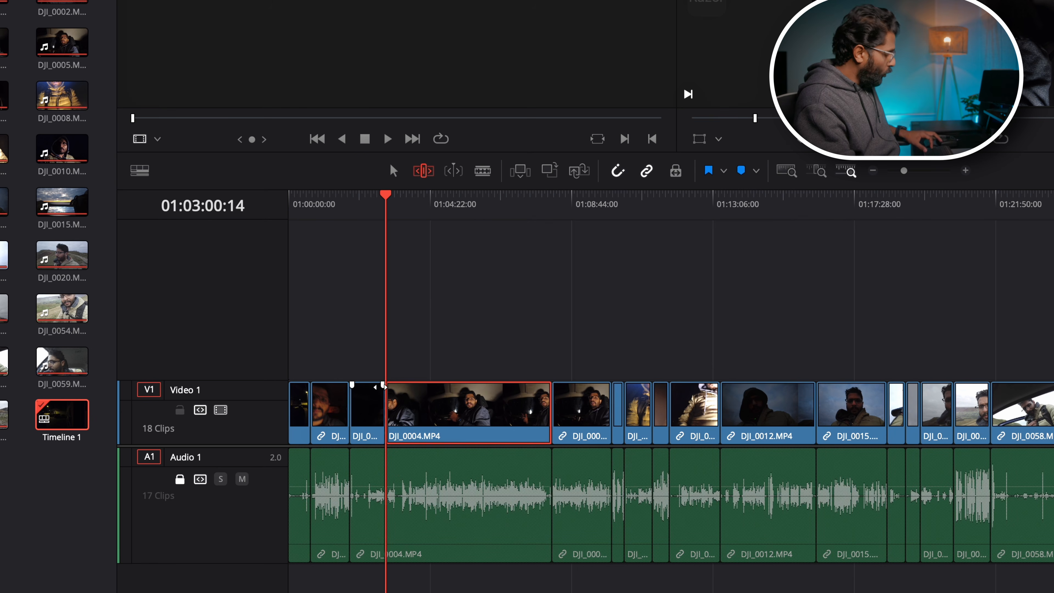
{"action": "key", "text": "ctrl+z"}
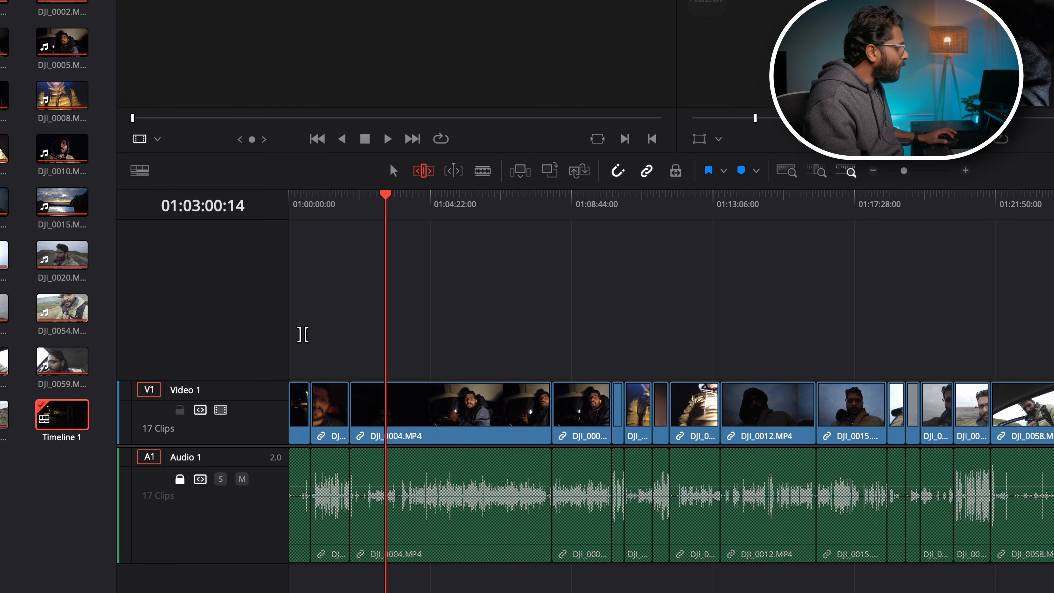
{"action": "left_click", "coordinate": [180, 478]}
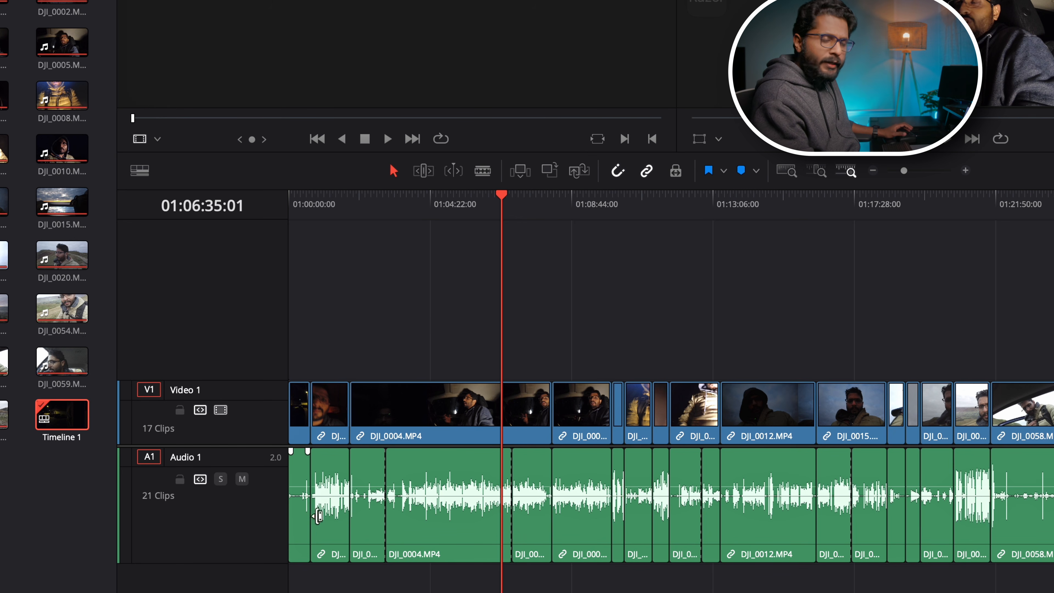
Turn off auto track selection for Video 1 and split only the Audio 1 clip at 01:06:35:01.
{"action": "left_click", "coordinate": [199, 410]}
{"action": "key", "text": "ctrl+b"}
Try ripple-trimming the start of the DJI_0004 audio to 01:03:50:14 without affecting Video 1, and undo the trim.
{"action": "left_click", "coordinate": [412, 209]}
{"action": "left_click", "coordinate": [506, 348]}
{"action": "key", "text": "ctrl+z"}
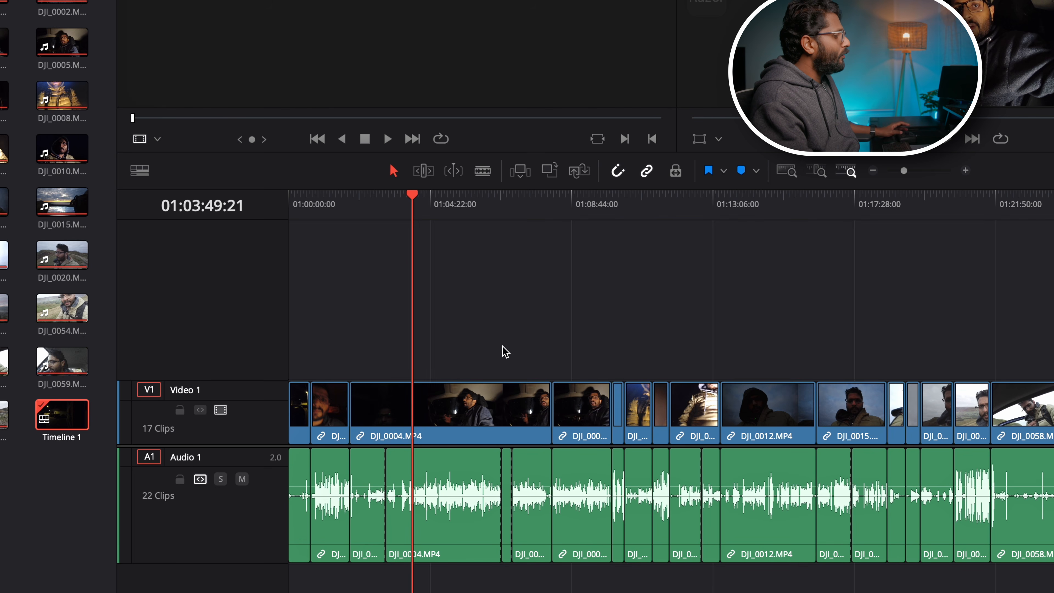
{"action": "key", "text": "ctrl+z"}
{"action": "key", "text": "ctrl+z"}
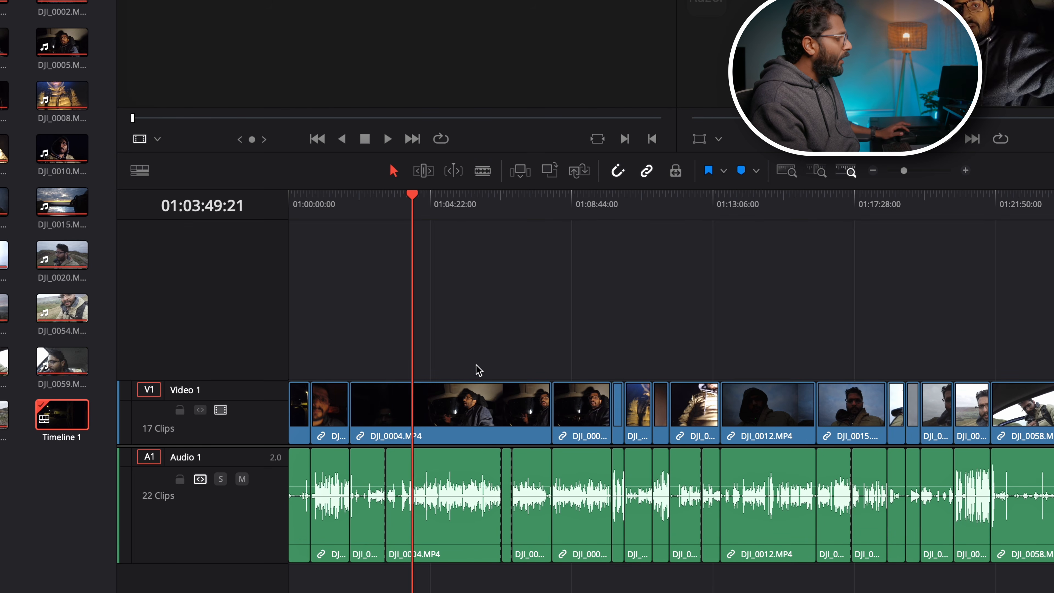
{"action": "key", "text": "ctrl+z"}
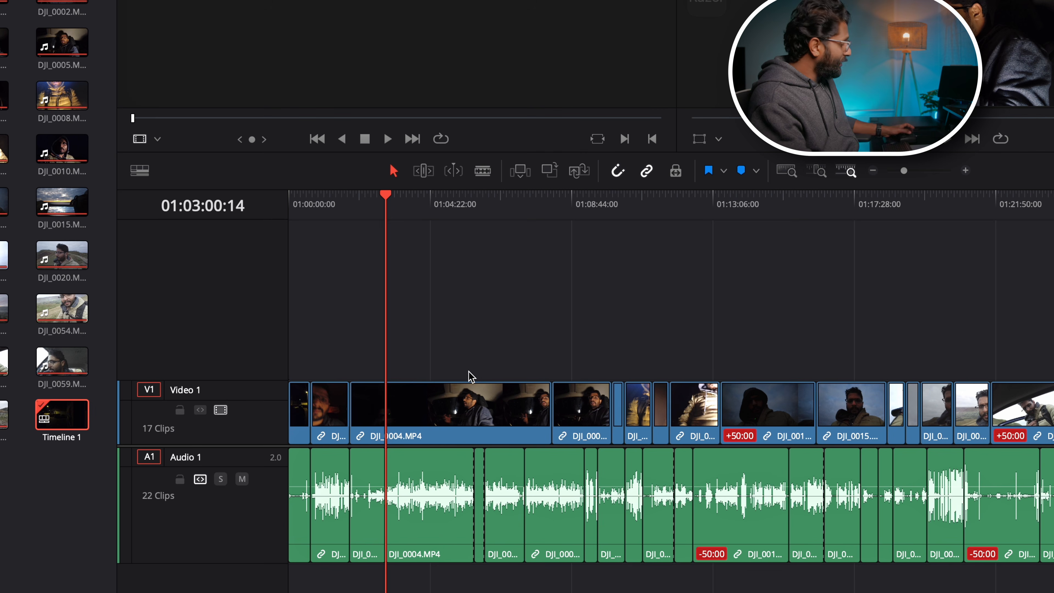
{"action": "key", "text": "ctrl+z"}
{"action": "left_click", "coordinate": [477, 355]}
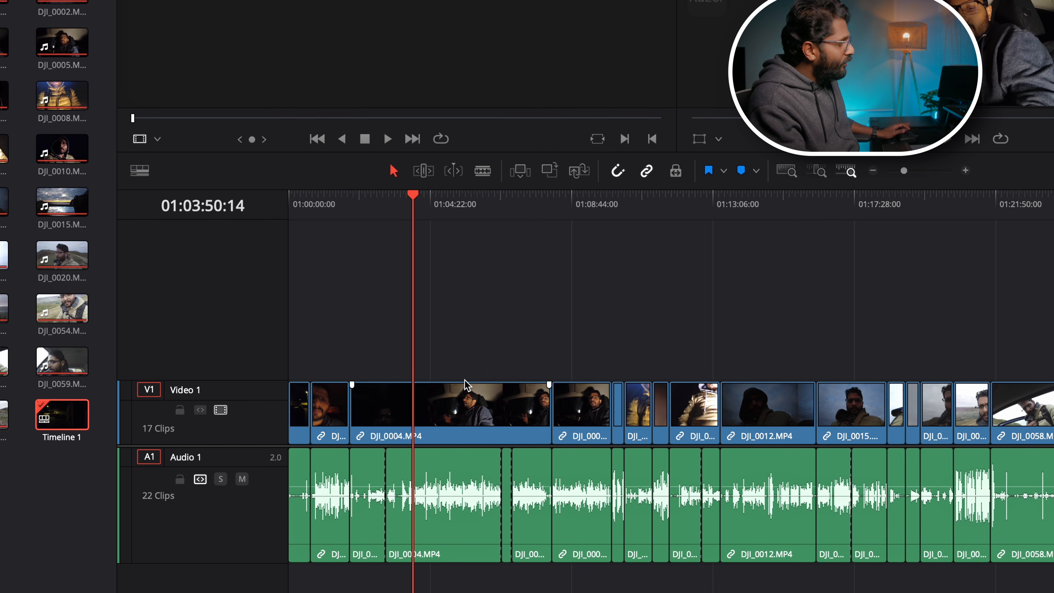
Re-enable auto track selection for Video 1 and try splitting both tracks at 01:05:16:01, undoing the split.
{"action": "key", "text": "space"}
{"action": "left_click_drag", "start_coordinate": [448, 213], "coordinate": [462, 220]}
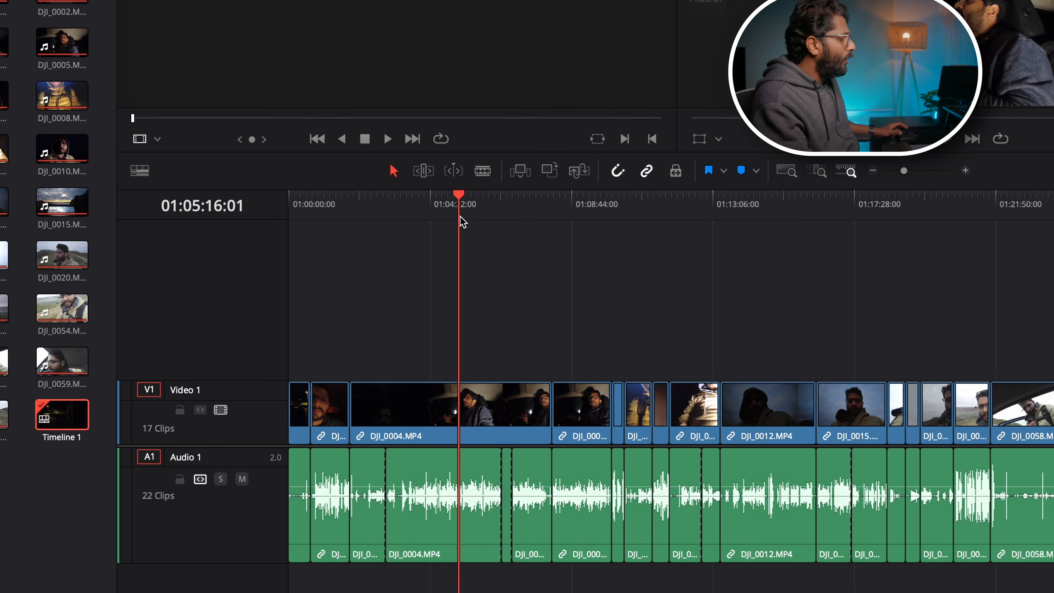
{"action": "left_click", "coordinate": [200, 409]}
{"action": "key", "text": "ctrl+b"}
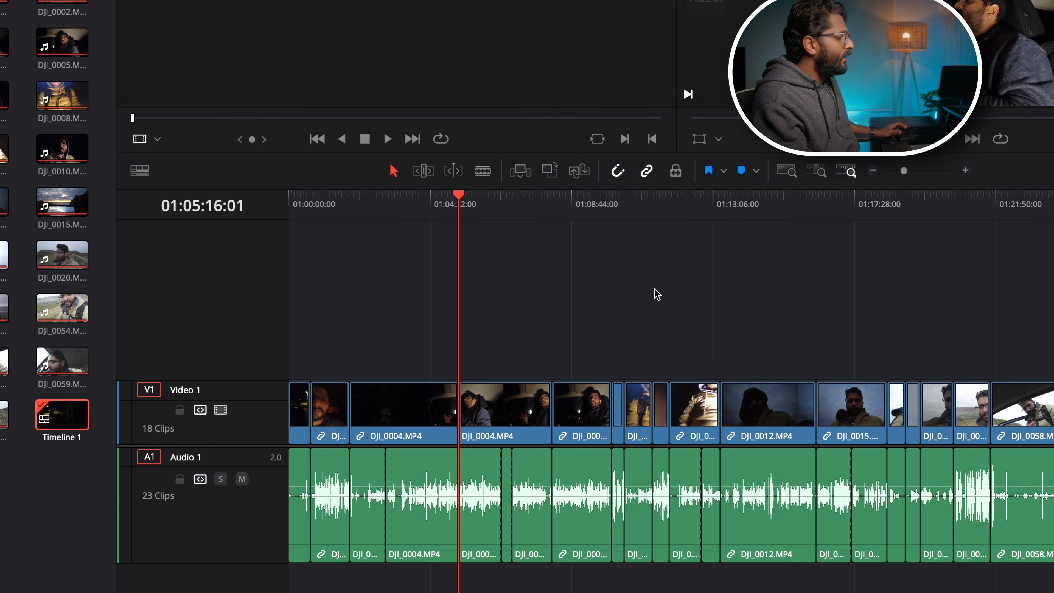
{"action": "mouse_move", "coordinate": [431, 206]}
{"action": "left_mouse_down"}
{"action": "mouse_move", "coordinate": [411, 211]}
{"action": "mouse_move", "coordinate": [436, 213]}
{"action": "mouse_move", "coordinate": [424, 218]}
{"action": "left_mouse_up"}
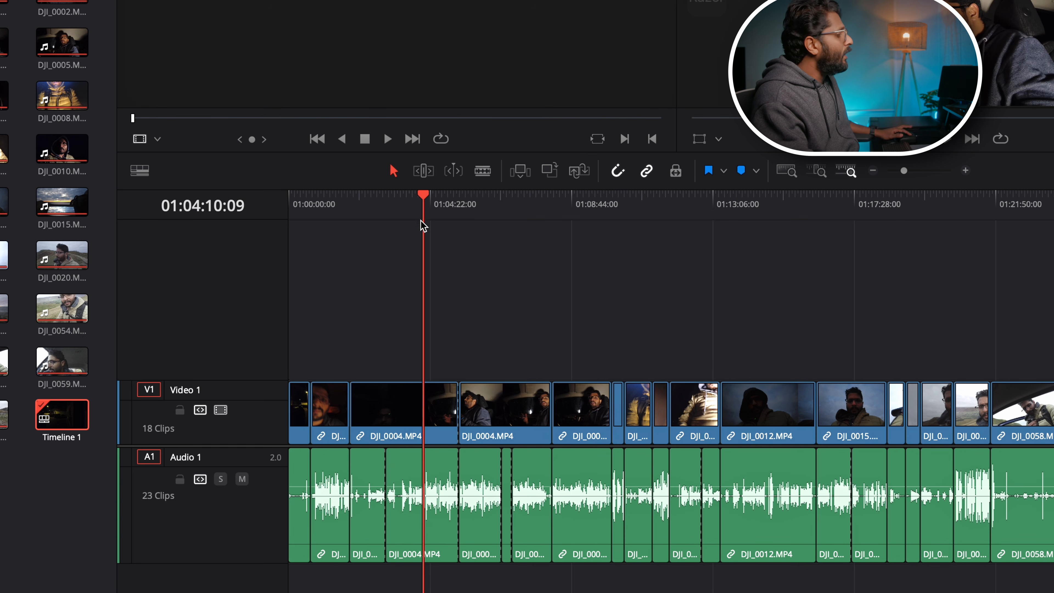
{"action": "key", "text": "ctrl+z"}
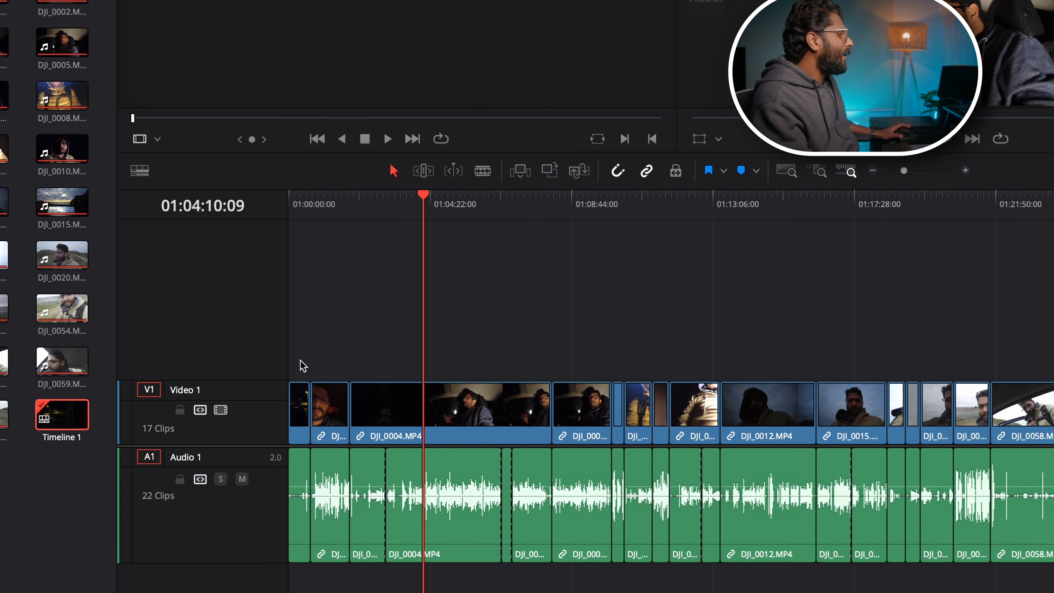
Disable the Video 1 track's picture and enable it again.
{"action": "left_click", "coordinate": [220, 410]}
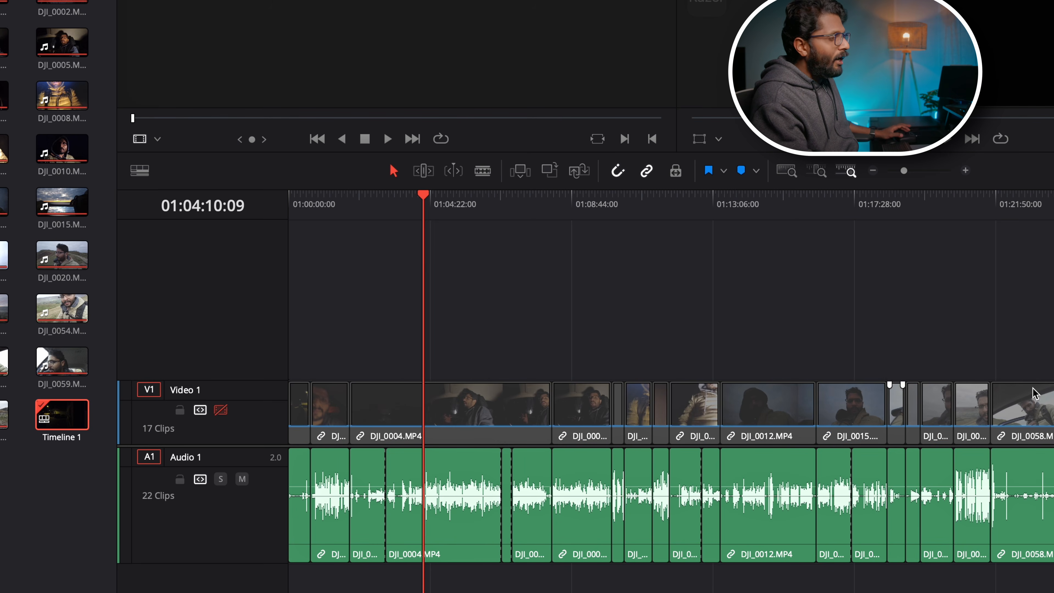
{"action": "left_click", "coordinate": [223, 411]}
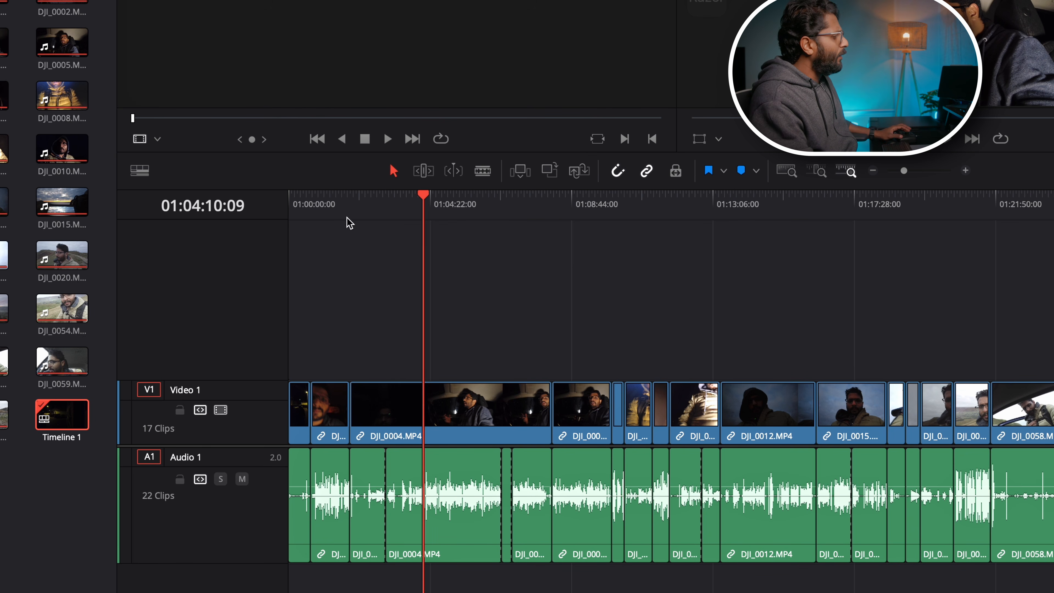
Try stacking three copies of DJI_0010 on new video tracks above Video 1 around 01:04:10:09, and undo the additions.
{"action": "left_click_drag", "start_coordinate": [43, 157], "coordinate": [428, 349]}
{"action": "left_click_drag", "start_coordinate": [42, 157], "coordinate": [427, 283]}
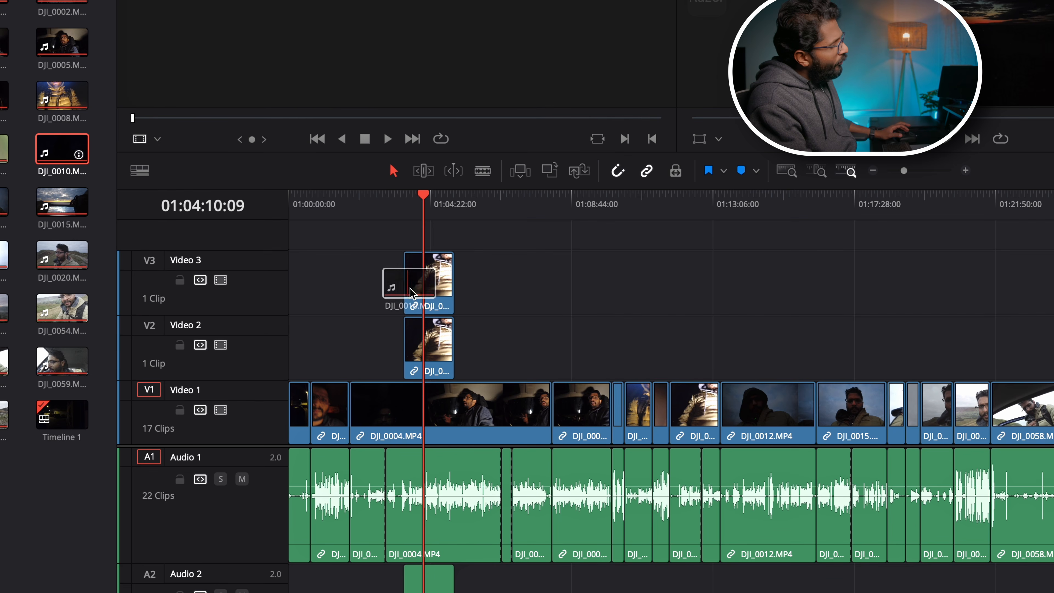
{"action": "left_click", "coordinate": [80, 140]}
{"action": "left_click_drag", "start_coordinate": [81, 140], "coordinate": [424, 229]}
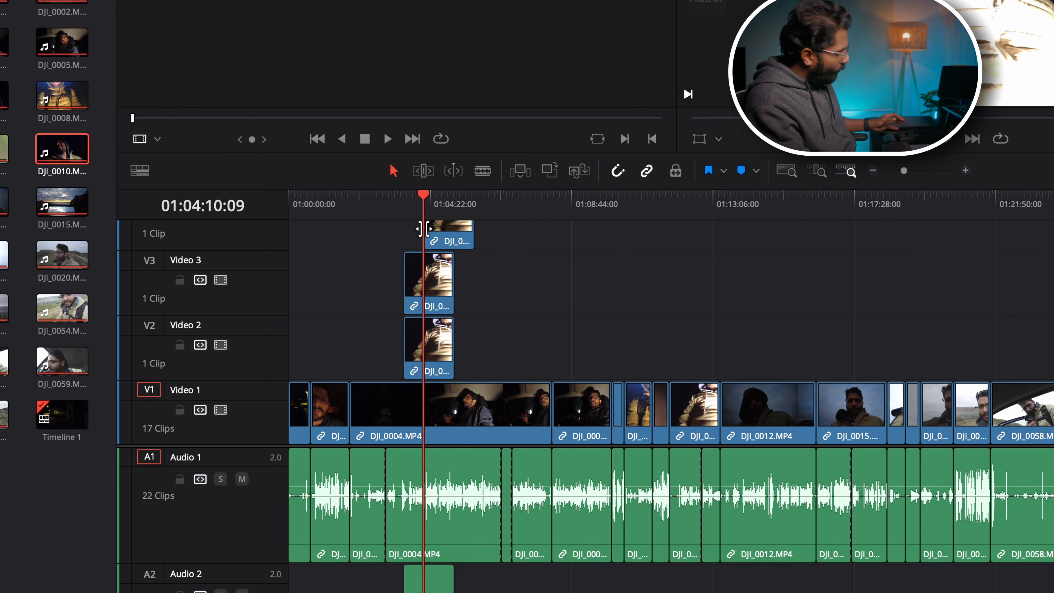
{"action": "key", "text": "ctrl+z"}
{"action": "key", "text": "ctrl+z"}
{"action": "key", "text": "ctrl+z"}
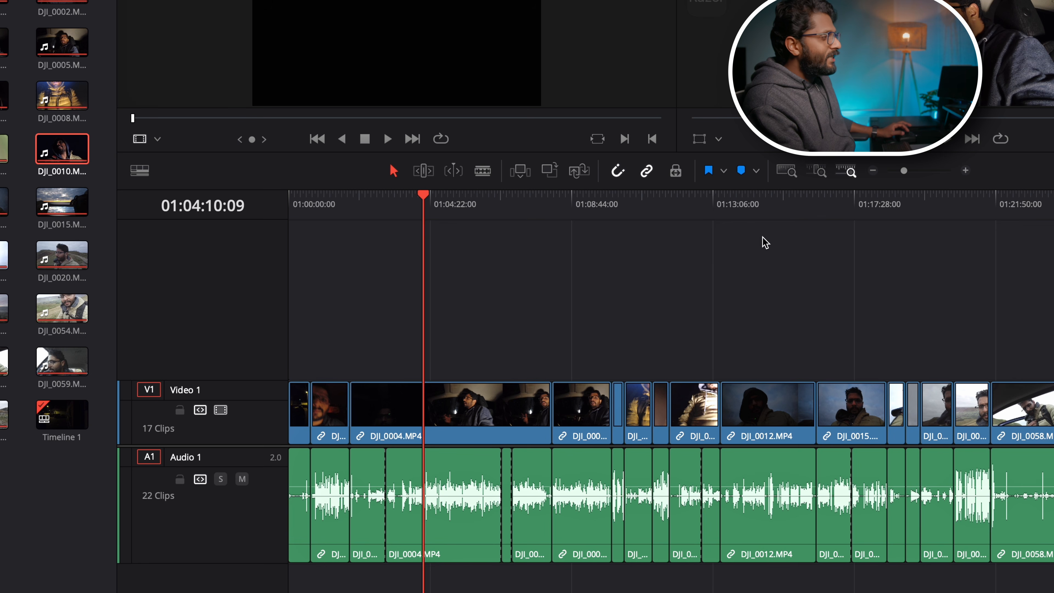
Position the playhead at 01:04:55:13, load the in-car clip into the source viewer and mark in and out points around a short section.
{"action": "left_click", "coordinate": [766, 212]}
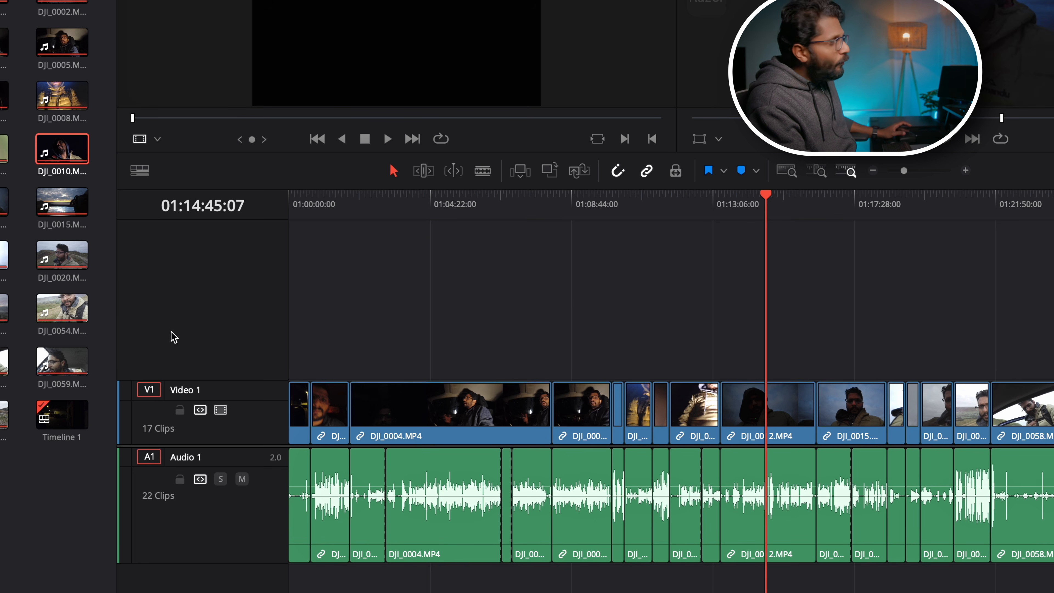
{"action": "left_click", "coordinate": [447, 197]}
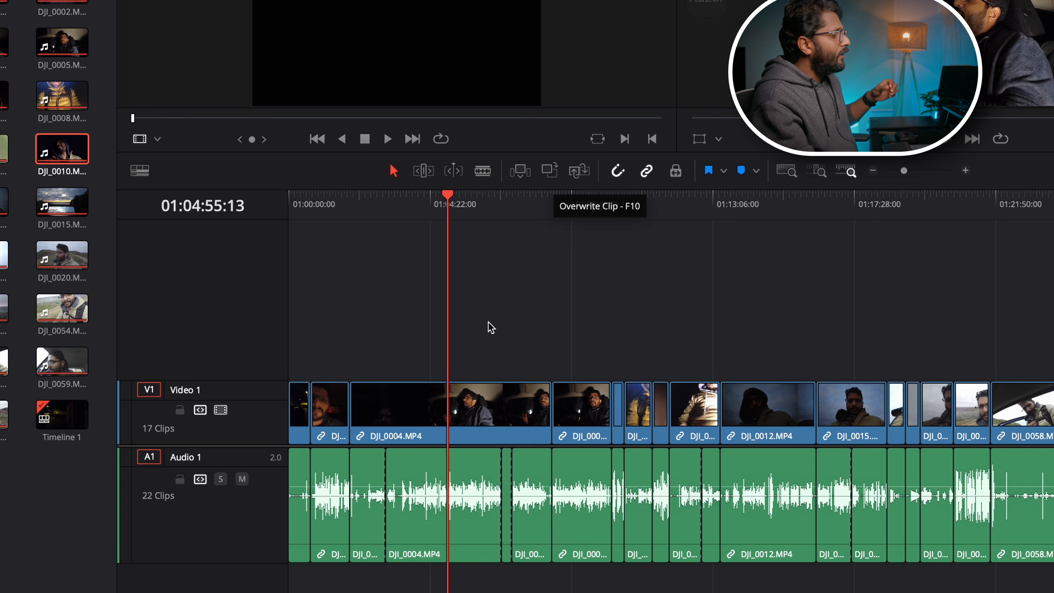
{"action": "left_click", "coordinate": [454, 410]}
{"action": "left_click_drag", "start_coordinate": [5, 48], "coordinate": [361, 39]}
{"action": "left_click", "coordinate": [326, 117]}
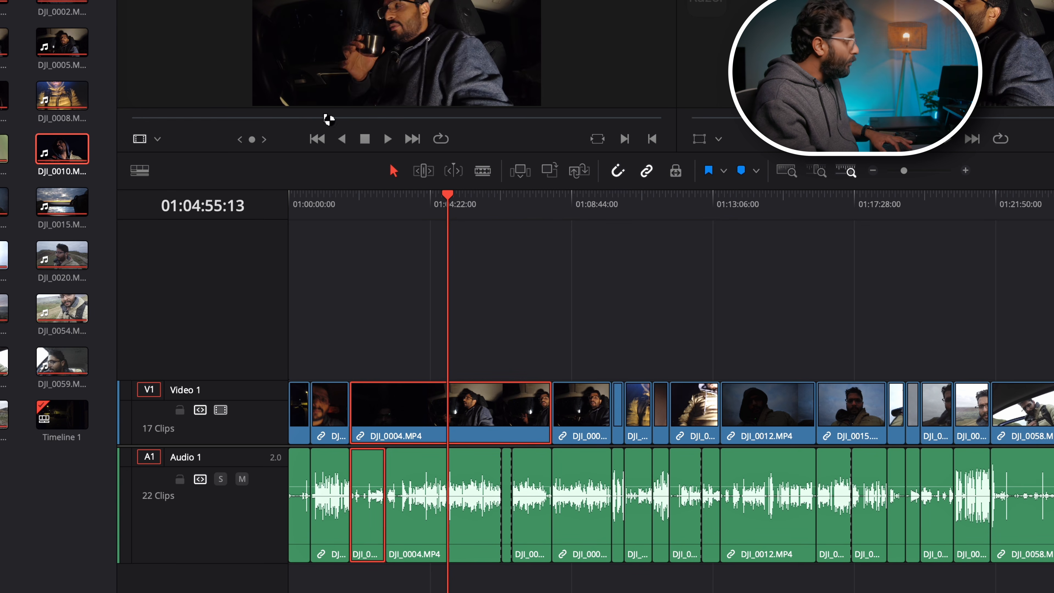
{"action": "key", "text": "i"}
{"action": "left_click", "coordinate": [378, 119]}
{"action": "key", "text": "o"}
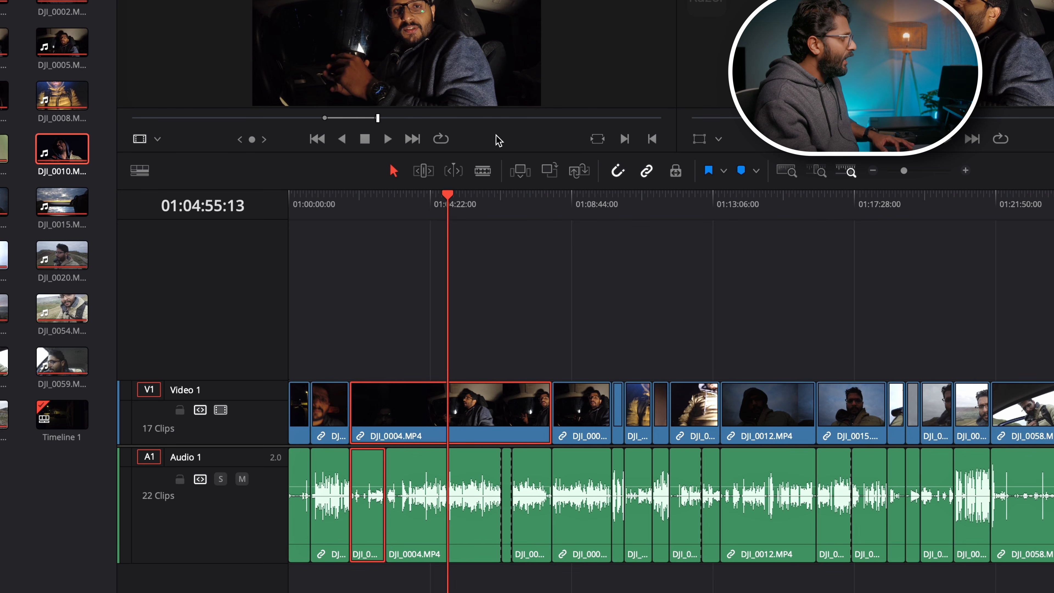
Try overwriting the timeline at 01:04:55:13 with the marked source section, and undo the edit.
{"action": "left_click", "coordinate": [547, 170]}
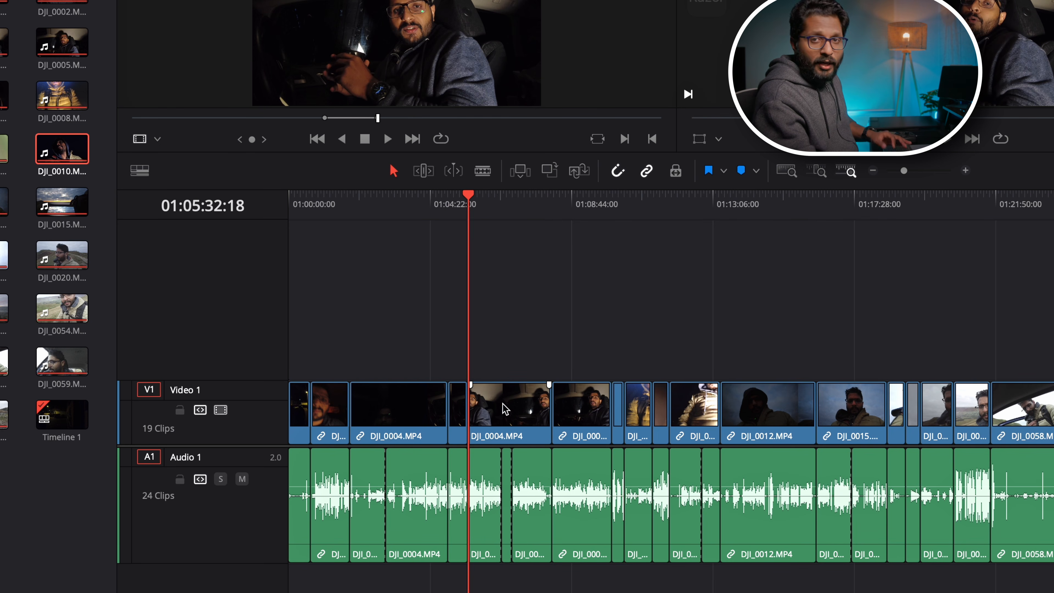
{"action": "key", "text": "ctrl+z"}
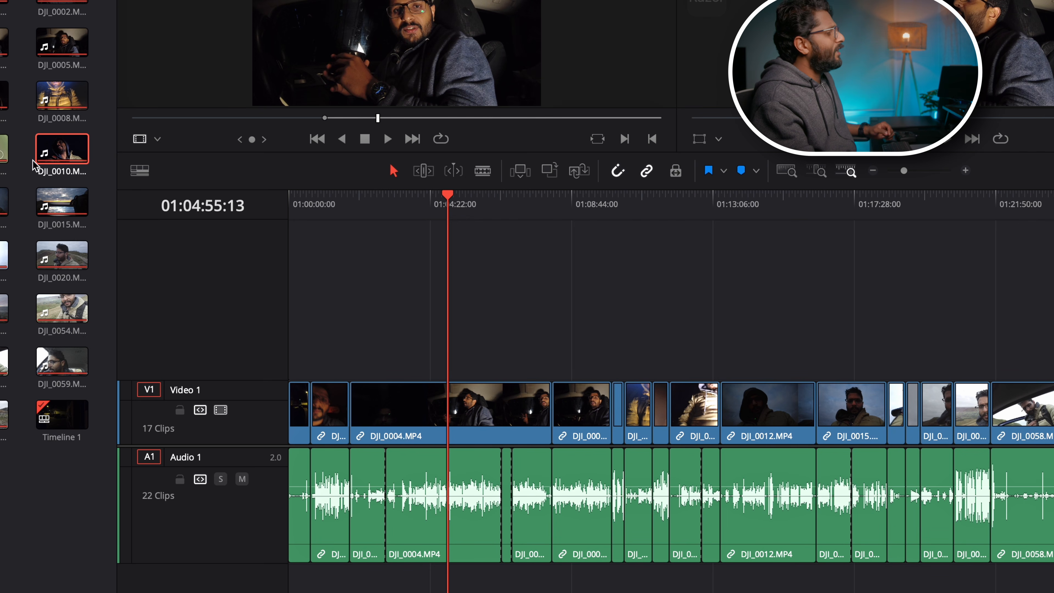
Load DJI_0010 into the source viewer and try replacing part of DJI_0004 with it on the timeline, undoing the edit.
{"action": "left_click_drag", "start_coordinate": [60, 150], "coordinate": [385, 11]}
{"action": "left_click", "coordinate": [361, 118]}
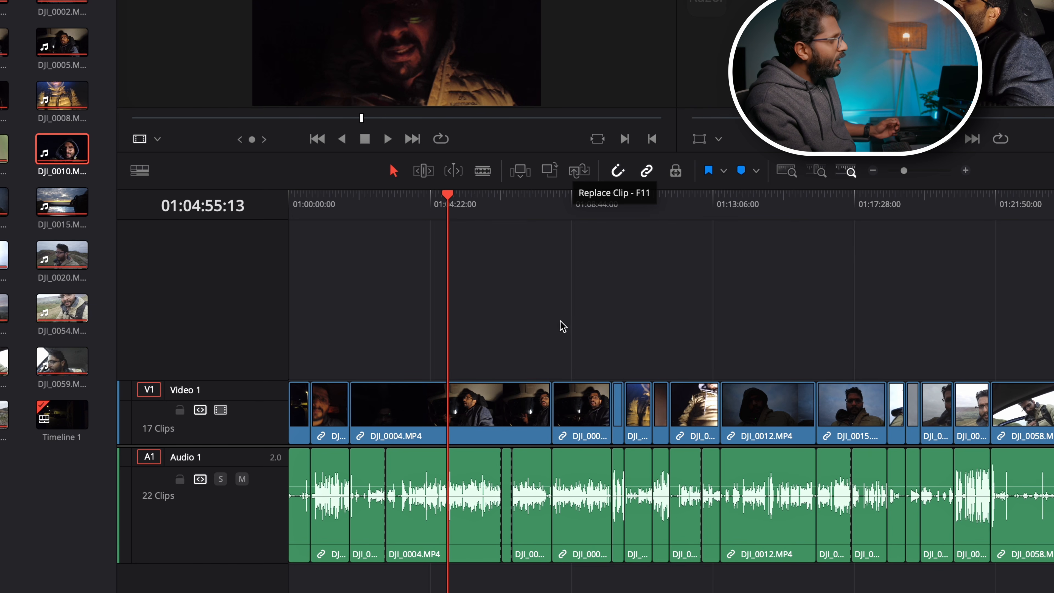
{"action": "left_click", "coordinate": [387, 421]}
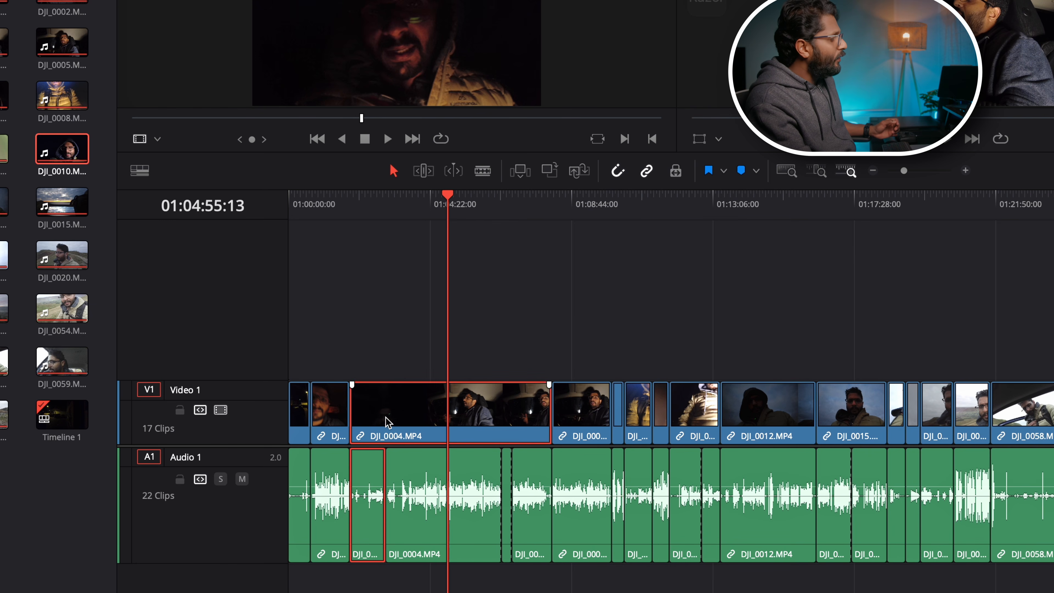
{"action": "left_click", "coordinate": [572, 177]}
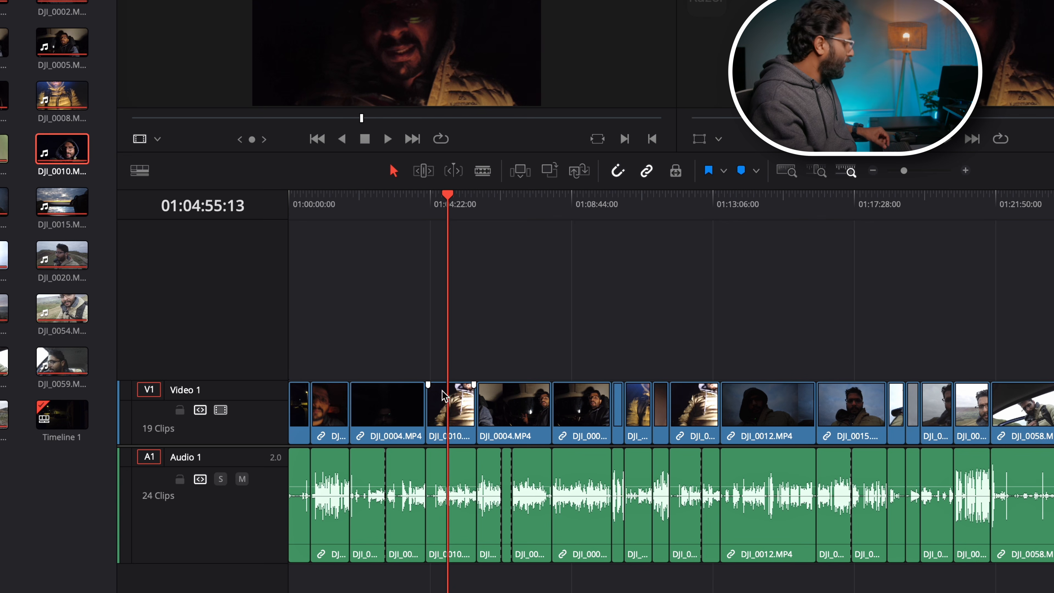
{"action": "key", "text": "ctrl+z"}
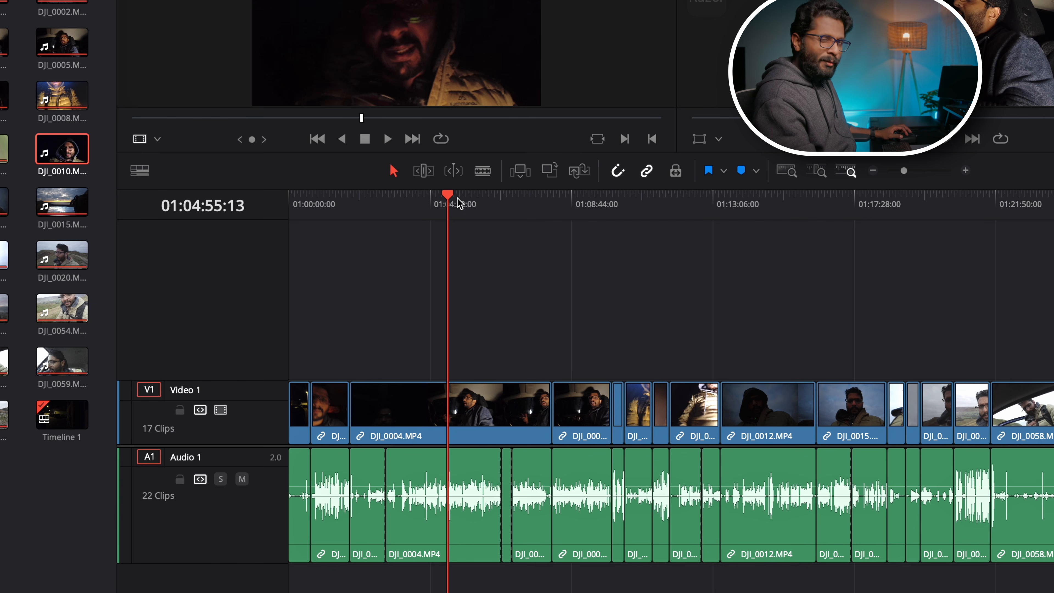
Position the playhead at 01:04:19:23 and try placing DJI_0010 above Video 1 there, undoing the placement.
{"action": "left_click_drag", "start_coordinate": [456, 203], "coordinate": [429, 204]}
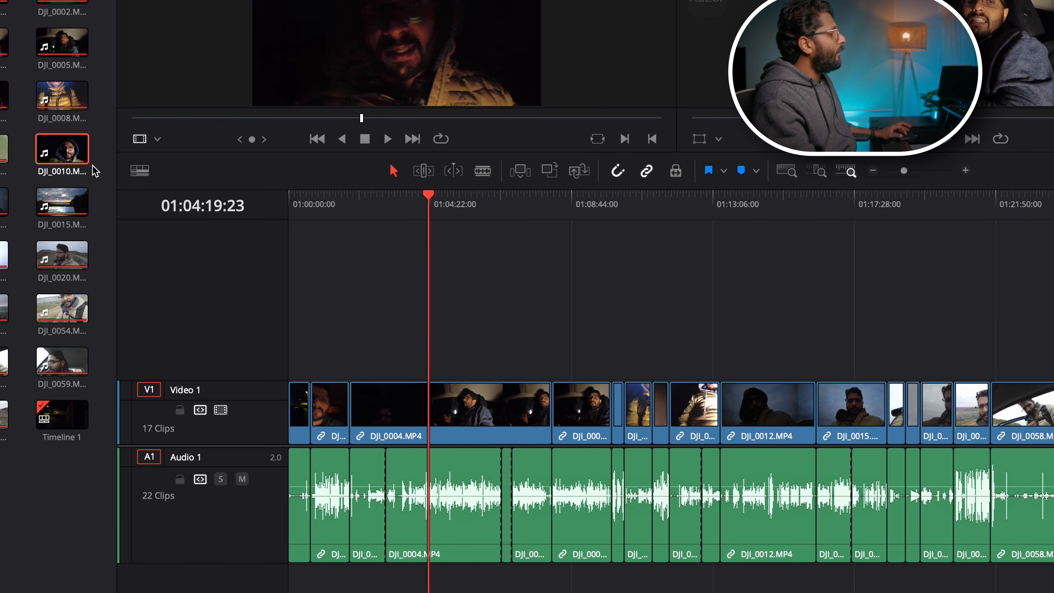
{"action": "left_click_drag", "start_coordinate": [71, 150], "coordinate": [426, 344]}
{"action": "key", "text": "ctrl+z"}
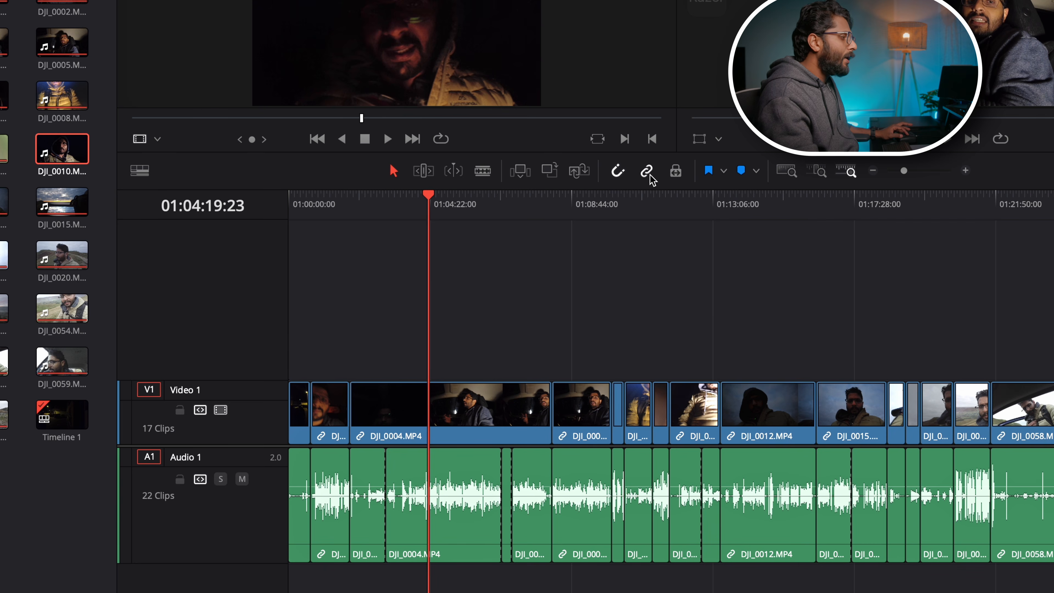
Try moving only the video of DJI_0004 to Video 2 with linked selection off, undoing the move and restoring linked selection.
{"action": "mouse_move", "coordinate": [435, 405]}
{"action": "left_mouse_down"}
{"action": "mouse_move", "coordinate": [454, 322]}
{"action": "mouse_move", "coordinate": [433, 360]}
{"action": "mouse_move", "coordinate": [435, 320]}
{"action": "mouse_move", "coordinate": [417, 402]}
{"action": "mouse_move", "coordinate": [438, 369]}
{"action": "mouse_move", "coordinate": [426, 405]}
{"action": "left_mouse_up"}
{"action": "left_click", "coordinate": [545, 252]}
{"action": "left_click_drag", "start_coordinate": [509, 386], "coordinate": [471, 332]}
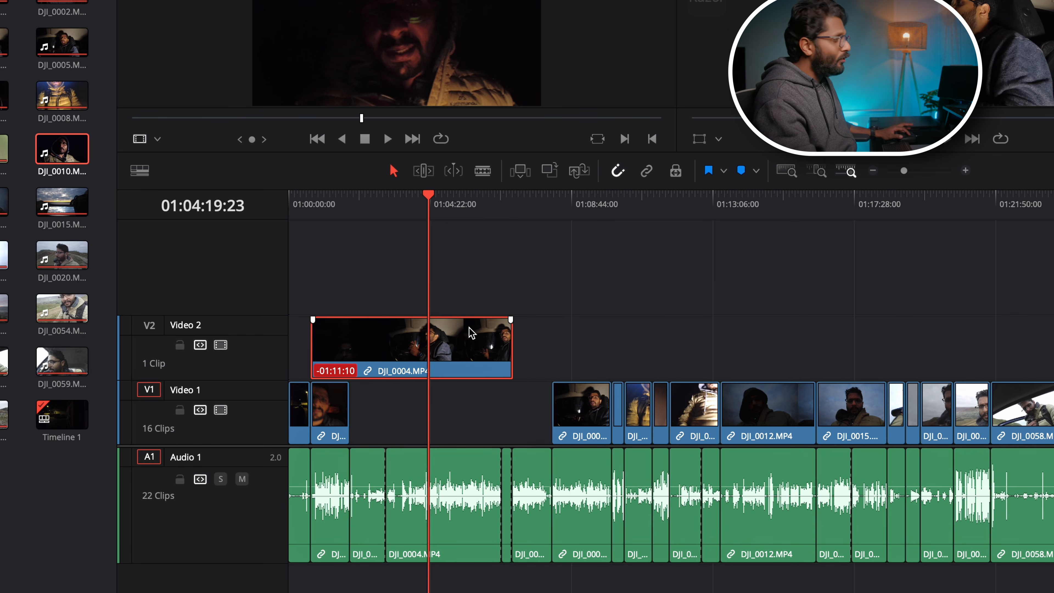
{"action": "key", "text": "super+z"}
{"action": "left_click", "coordinate": [515, 343]}
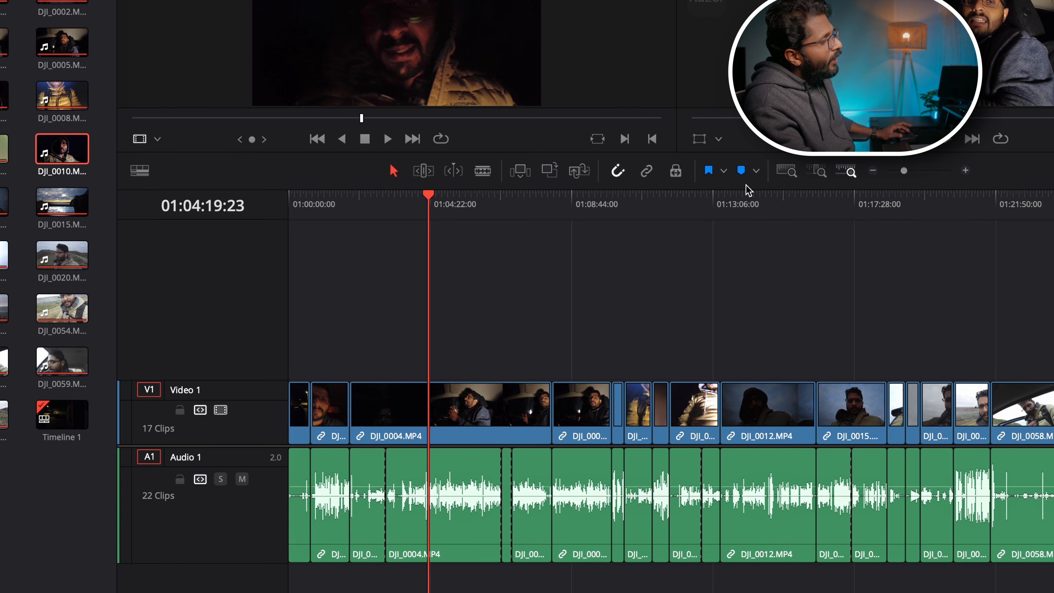
{"action": "left_click", "coordinate": [677, 171]}
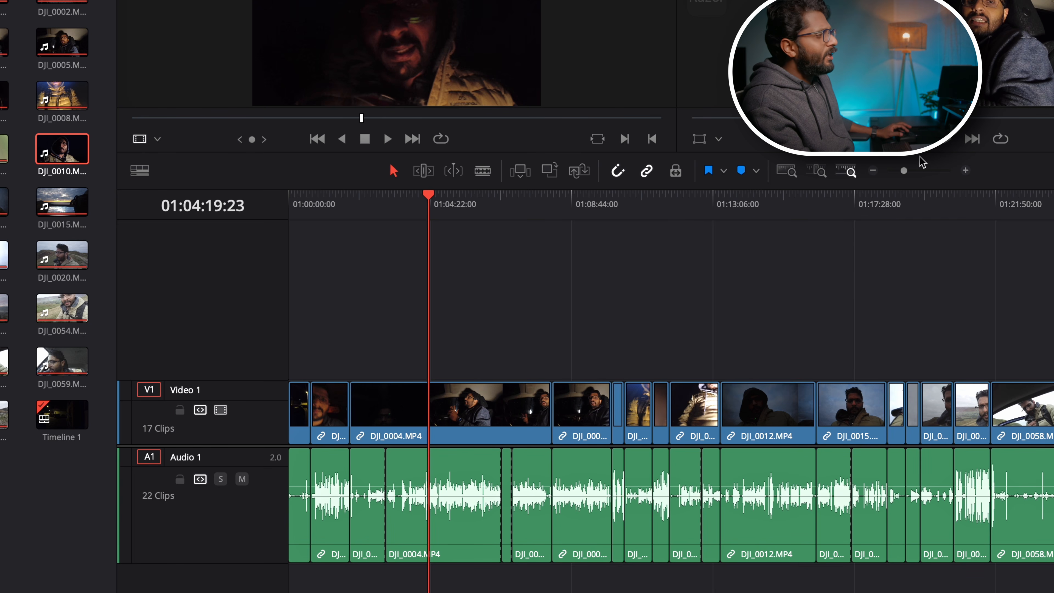
Compare the timeline's full extent, detail and custom zoom views, and adjust the custom zoom level.
{"action": "left_click", "coordinate": [787, 174]}
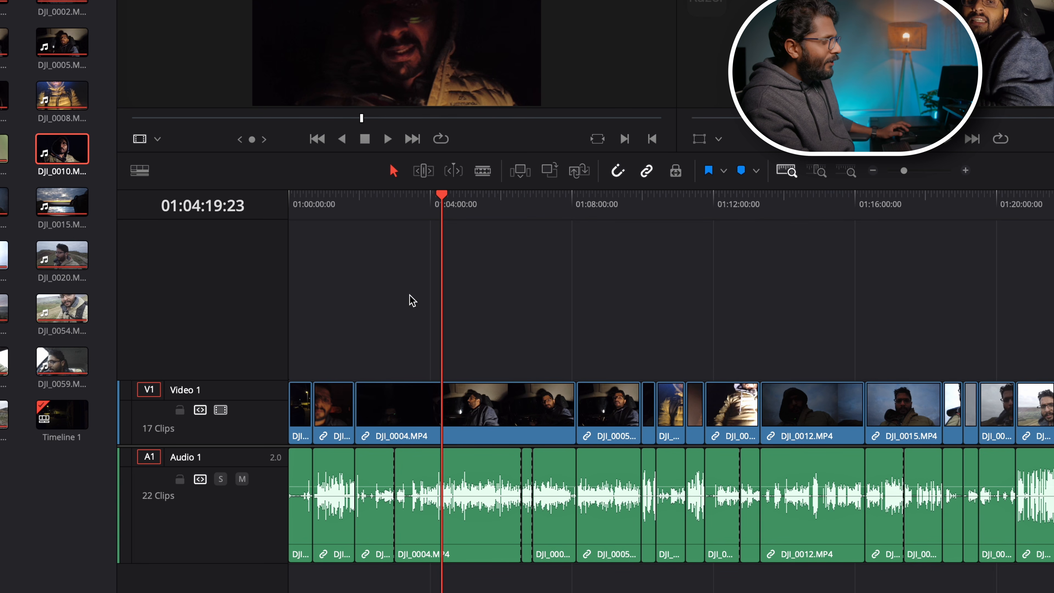
{"action": "left_click", "coordinate": [826, 172]}
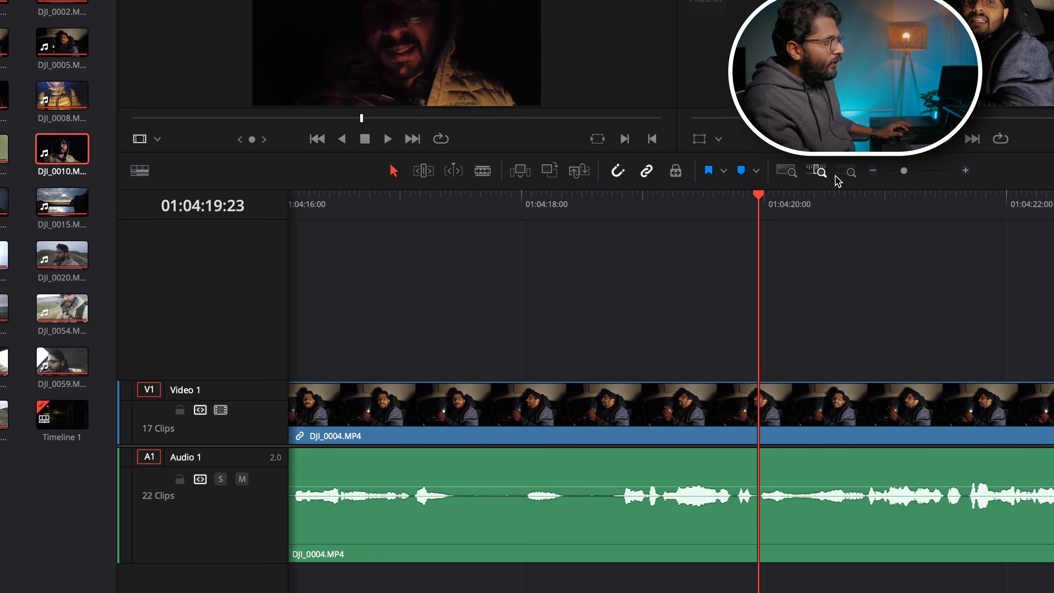
{"action": "left_click", "coordinate": [852, 172]}
{"action": "left_click", "coordinate": [948, 170]}
{"action": "left_click_drag", "start_coordinate": [948, 170], "coordinate": [897, 171]}
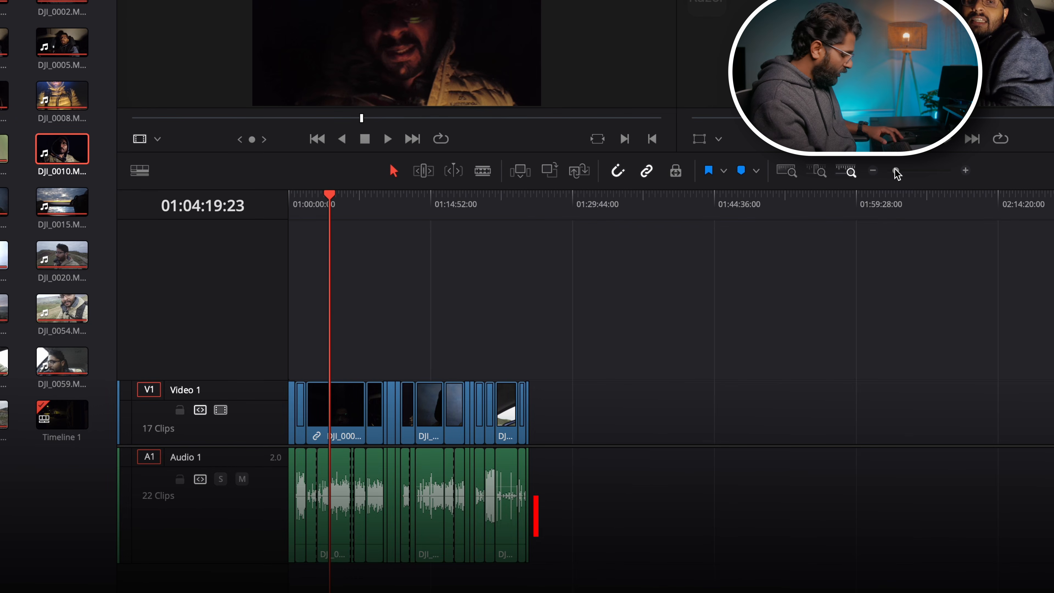
Zoom the timeline repeatedly in and out around the playhead to compare the overview with a close-up.
{"action": "key", "text": "super+equal"}
{"action": "key", "text": "super+equal"}
{"action": "key", "text": "super+equal"}
{"action": "key", "text": "super+minus"}
{"action": "key", "text": "super+minus"}
{"action": "key", "text": "super+minus"}
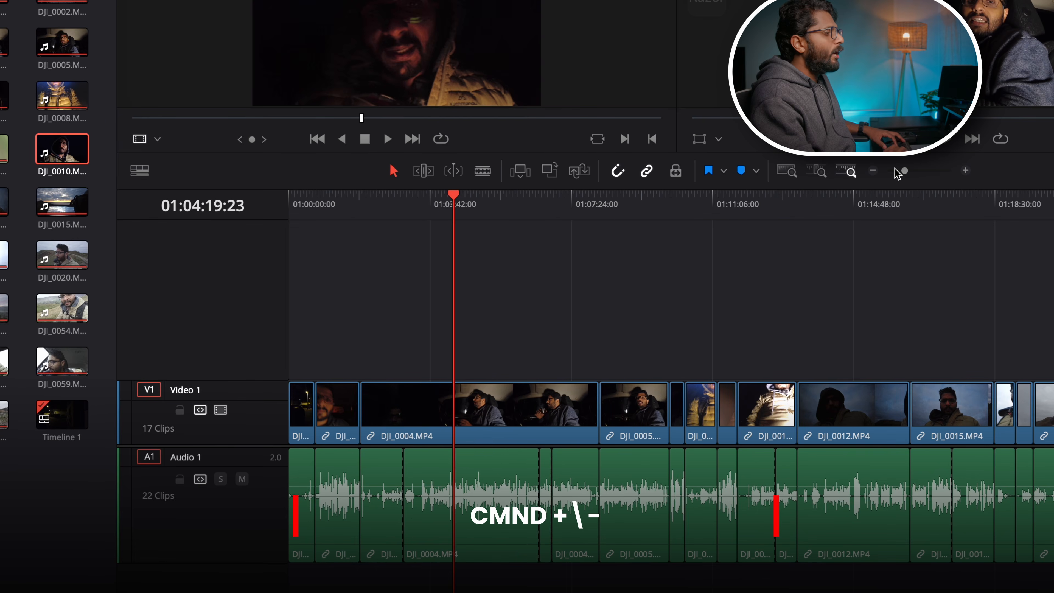
{"action": "key", "text": "super+minus"}
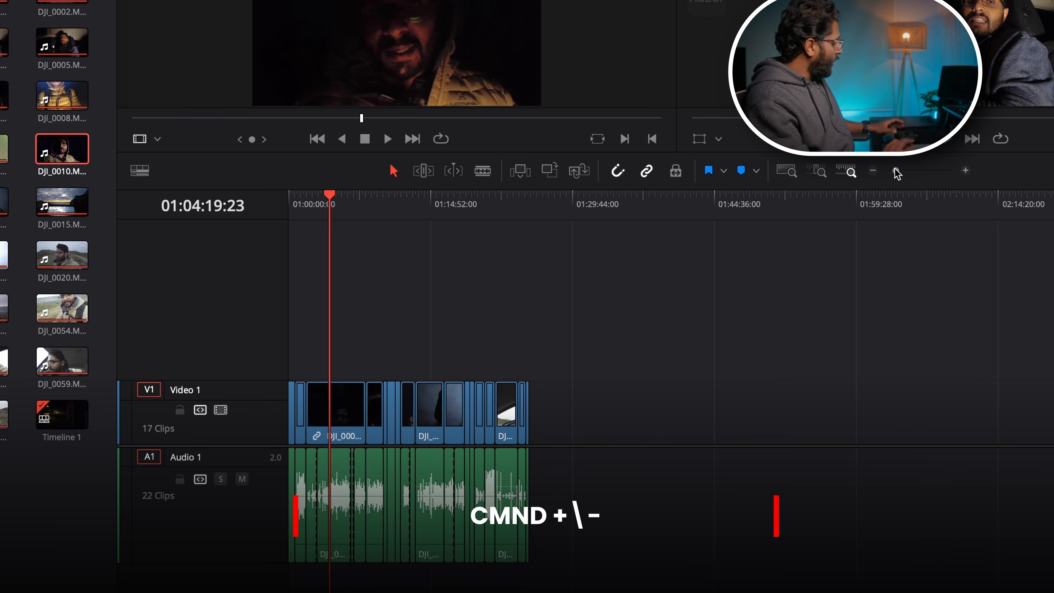
{"action": "key", "text": "super+equal"}
{"action": "key", "text": "super+equal"}
{"action": "key", "text": "super+minus"}
{"action": "key", "text": "super+minus"}
{"action": "key", "text": "super+minus"}
{"action": "key", "text": "super+equal"}
{"action": "key", "text": "super+equal"}
{"action": "key", "text": "super+minus"}
{"action": "key", "text": "super+minus"}
{"action": "key", "text": "super+minus"}
{"action": "key", "text": "super+equal"}
{"action": "key", "text": "super+equal"}
{"action": "key", "text": "super+equal"}
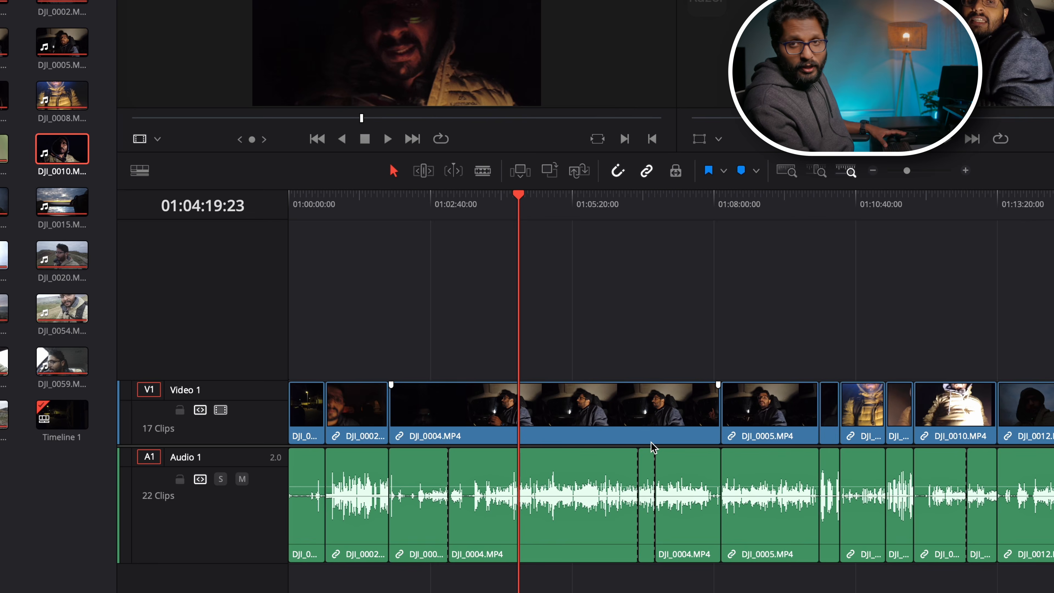
{"action": "key", "text": "super+minus"}
{"action": "key", "text": "super+minus"}
{"action": "key", "text": "super+minus"}
{"action": "key", "text": "super+equal"}
{"action": "key", "text": "super+equal"}
{"action": "key", "text": "super+equal"}
{"action": "key", "text": "super+equal"}
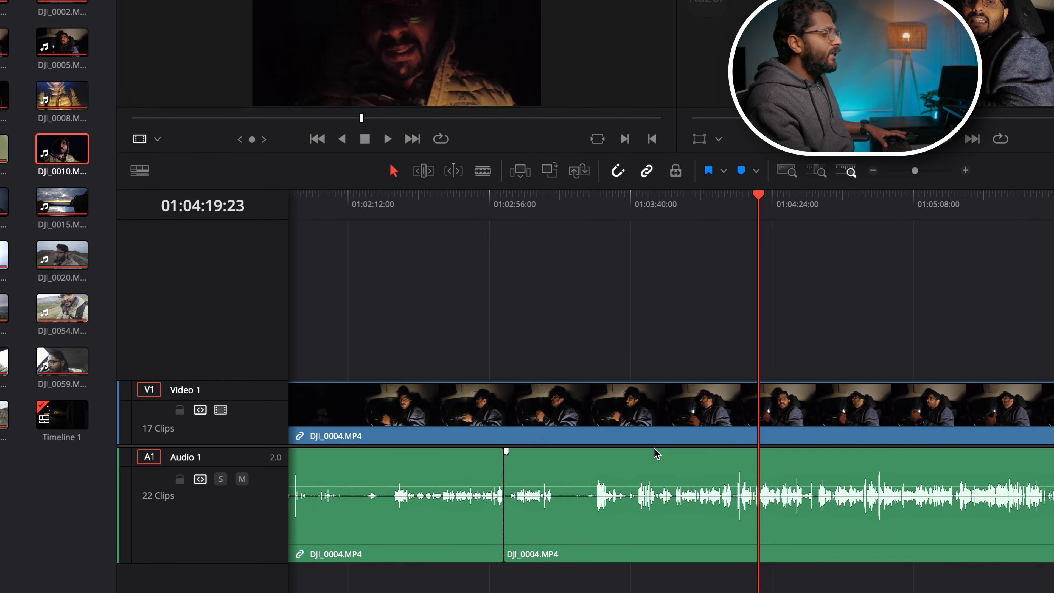
{"action": "key", "text": "super+minus"}
{"action": "key", "text": "super+minus"}
{"action": "key", "text": "super+equal"}
{"action": "key", "text": "super+equal"}
{"action": "key", "text": "super+equal"}
{"action": "key", "text": "super+minus"}
{"action": "key", "text": "super+minus"}
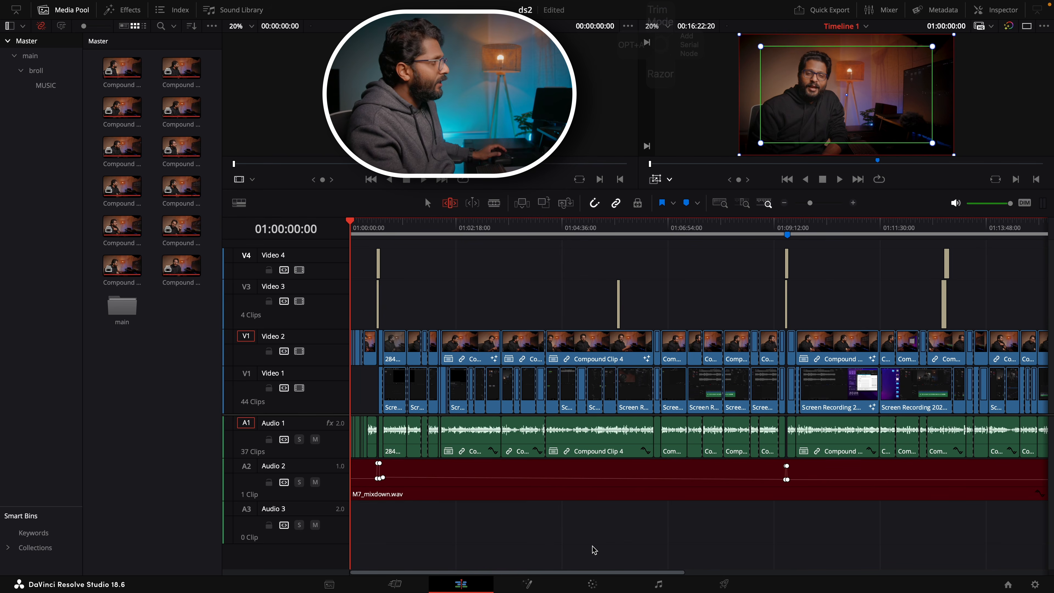
Try resizing the Video 1 track in the ds2 timeline, making it first taller and then shorter.
{"action": "key", "text": "super+minus"}
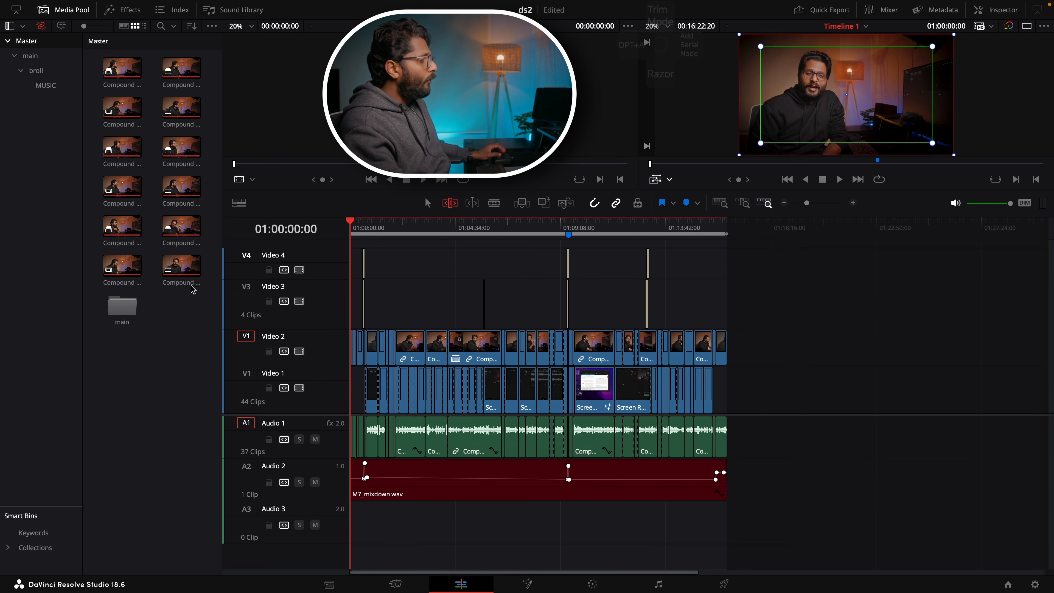
{"action": "key", "text": "super+equal"}
{"action": "key", "text": "super+equal"}
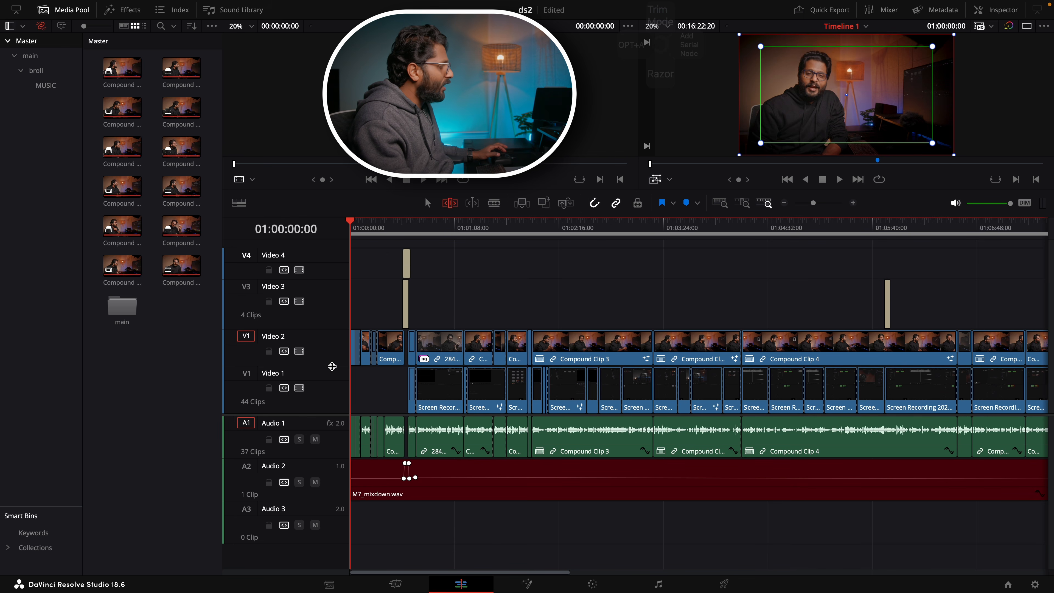
{"action": "left_click_drag", "start_coordinate": [332, 367], "coordinate": [323, 336]}
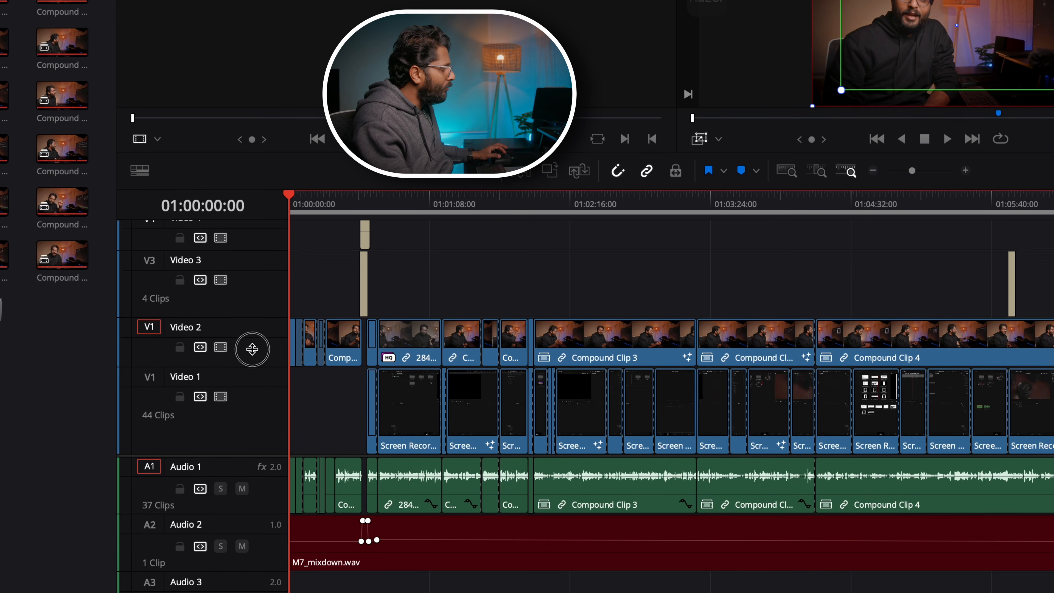
{"action": "left_click_drag", "start_coordinate": [252, 349], "coordinate": [297, 403]}
{"action": "key", "text": "super+minus"}
{"action": "key", "text": "super+minus"}
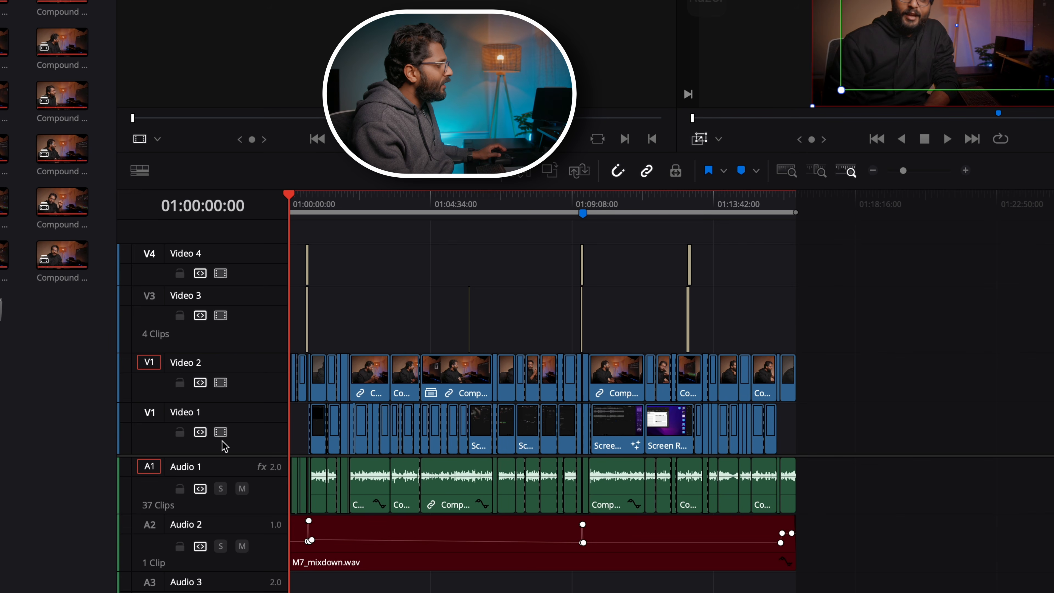
Try reducing the heights of Video 1, Video 2 and Video 3 individually.
{"action": "left_click_drag", "start_coordinate": [255, 405], "coordinate": [253, 460]}
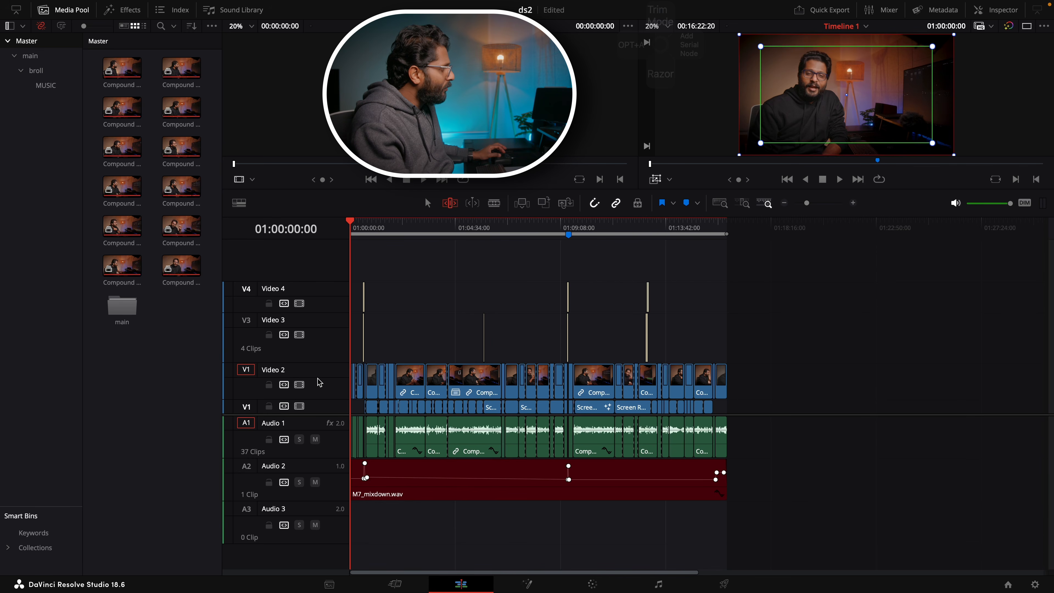
{"action": "left_click_drag", "start_coordinate": [325, 363], "coordinate": [328, 379]}
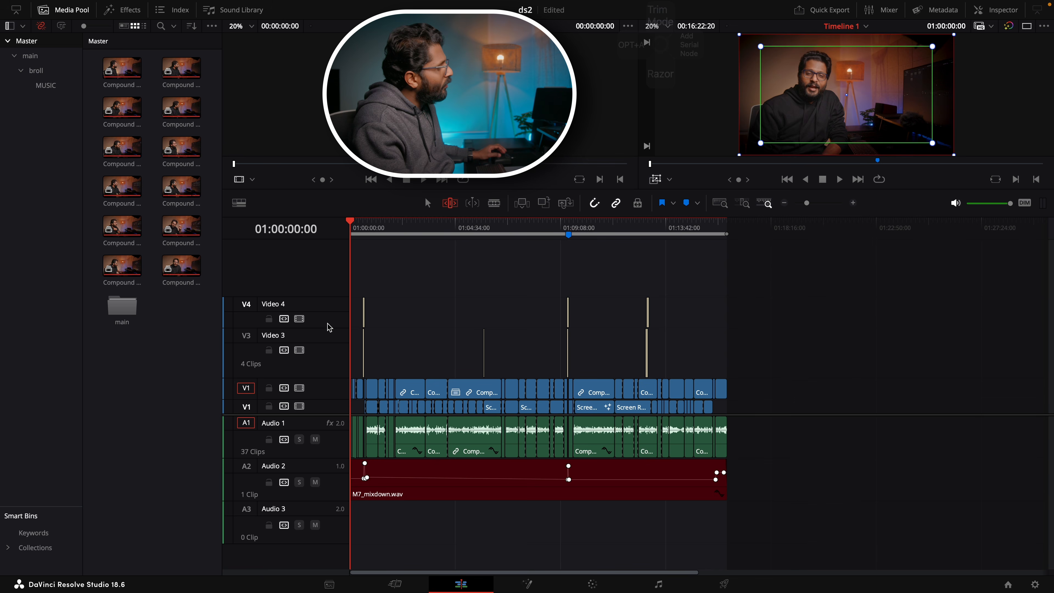
{"action": "left_click_drag", "start_coordinate": [326, 329], "coordinate": [325, 366]}
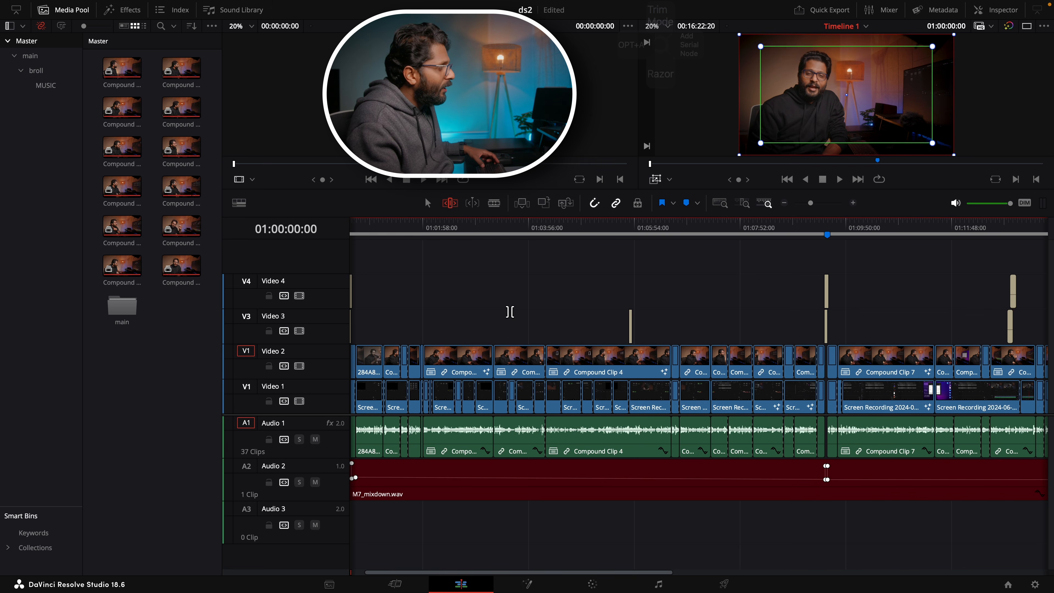
Adjust the heights of all video tracks together, leaving them tall enough for large thumbnails.
{"action": "scroll", "coordinate": [510, 311], "scroll_direction": "down", "scroll_amount": 3}
{"action": "scroll", "coordinate": [511, 309], "scroll_direction": "up", "scroll_amount": 4}
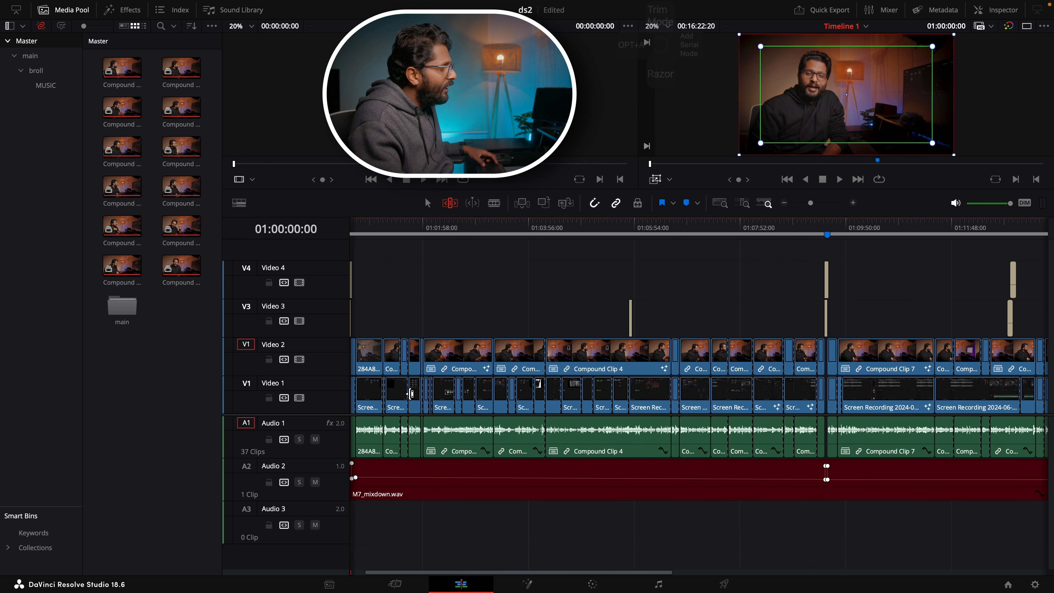
{"action": "scroll", "coordinate": [538, 285], "scroll_direction": "down", "scroll_amount": 3}
{"action": "scroll", "coordinate": [537, 283], "scroll_direction": "up", "scroll_amount": 5}
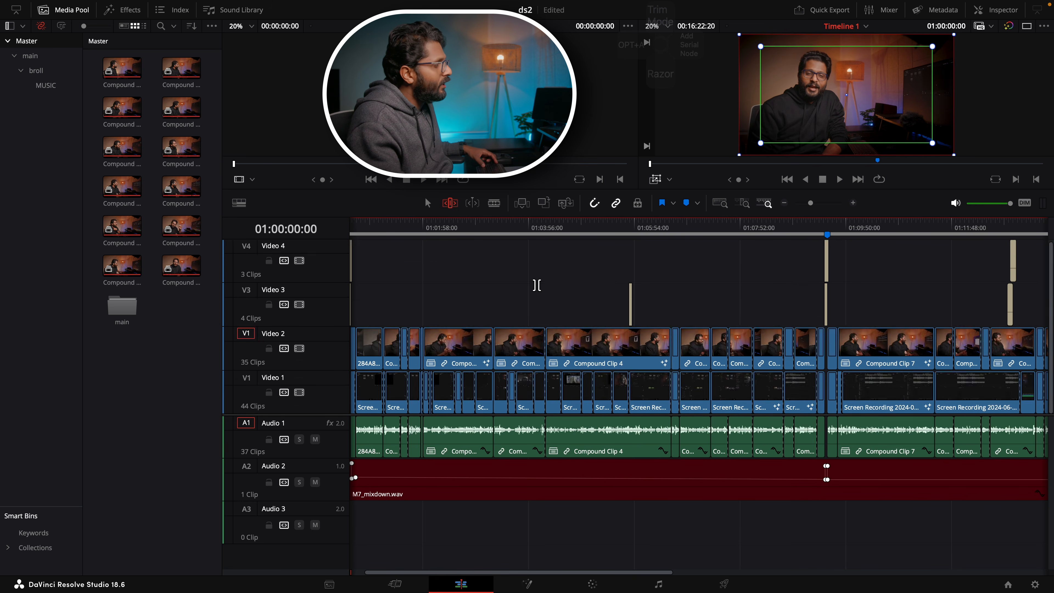
{"action": "scroll", "coordinate": [536, 276], "scroll_direction": "down", "scroll_amount": 5}
{"action": "scroll", "coordinate": [535, 276], "scroll_direction": "up", "scroll_amount": 5}
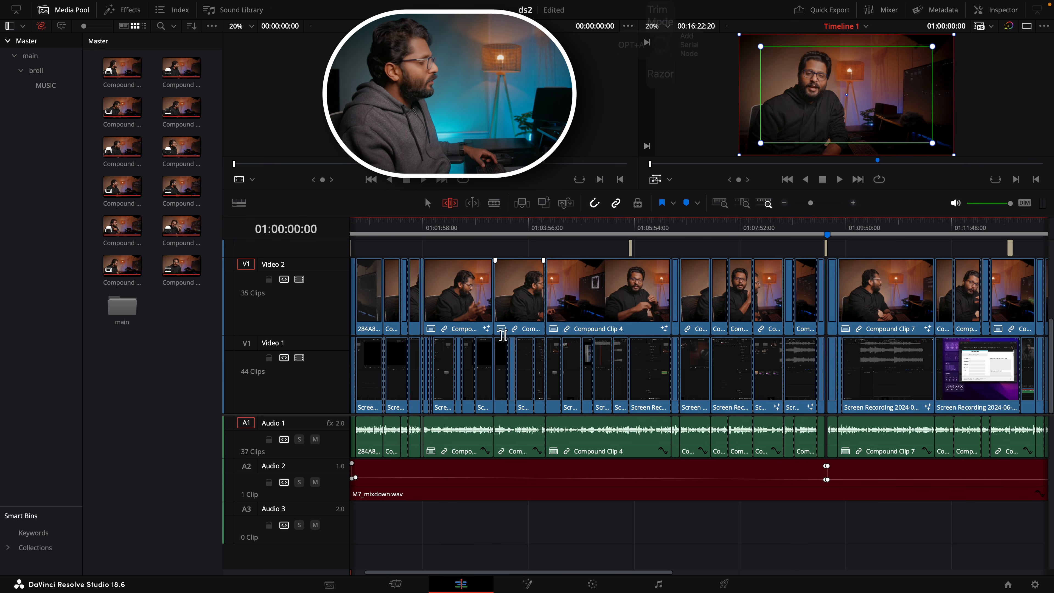
Adjust the heights of all audio tracks together, expanding and collapsing them below the video tracks.
{"action": "scroll", "coordinate": [476, 483], "scroll_direction": "up", "scroll_amount": 5}
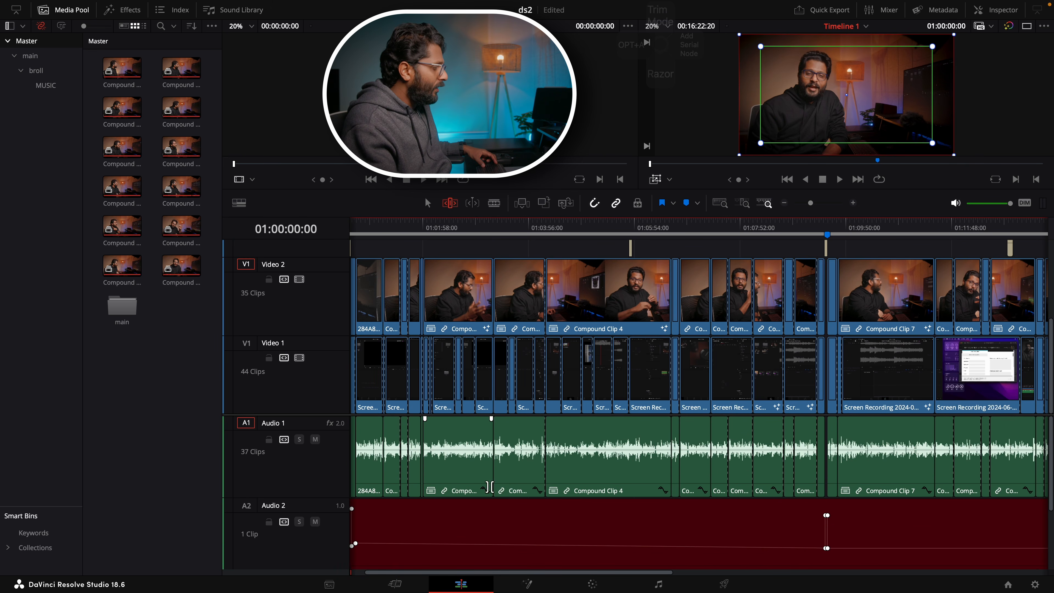
{"action": "scroll", "coordinate": [485, 476], "scroll_direction": "down", "scroll_amount": 5}
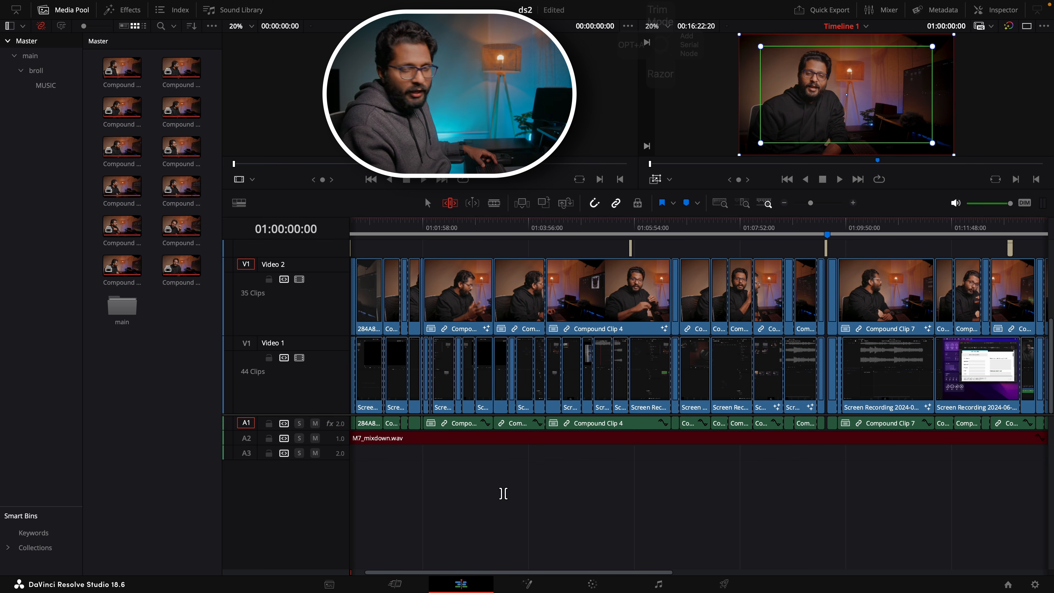
{"action": "scroll", "coordinate": [503, 493], "scroll_direction": "up", "scroll_amount": 5}
{"action": "scroll", "coordinate": [467, 458], "scroll_direction": "down", "scroll_amount": 3}
{"action": "scroll", "coordinate": [471, 462], "scroll_direction": "down", "scroll_amount": 2}
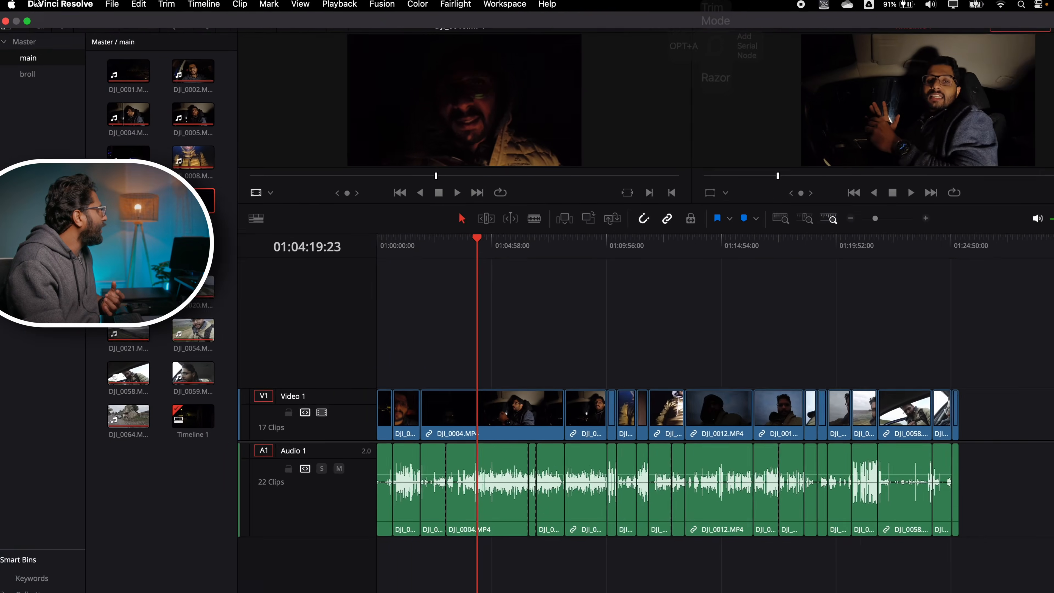
Open Keyboard Customization and look up the commands assigned to the Command + \ combination.
{"action": "left_click", "coordinate": [58, 5]}
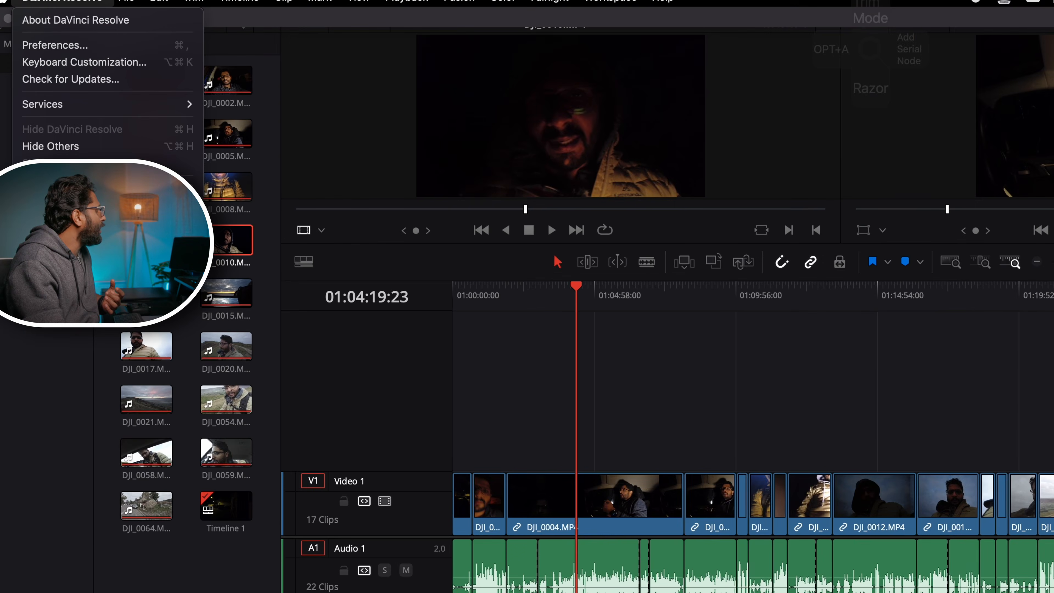
{"action": "left_click", "coordinate": [100, 62]}
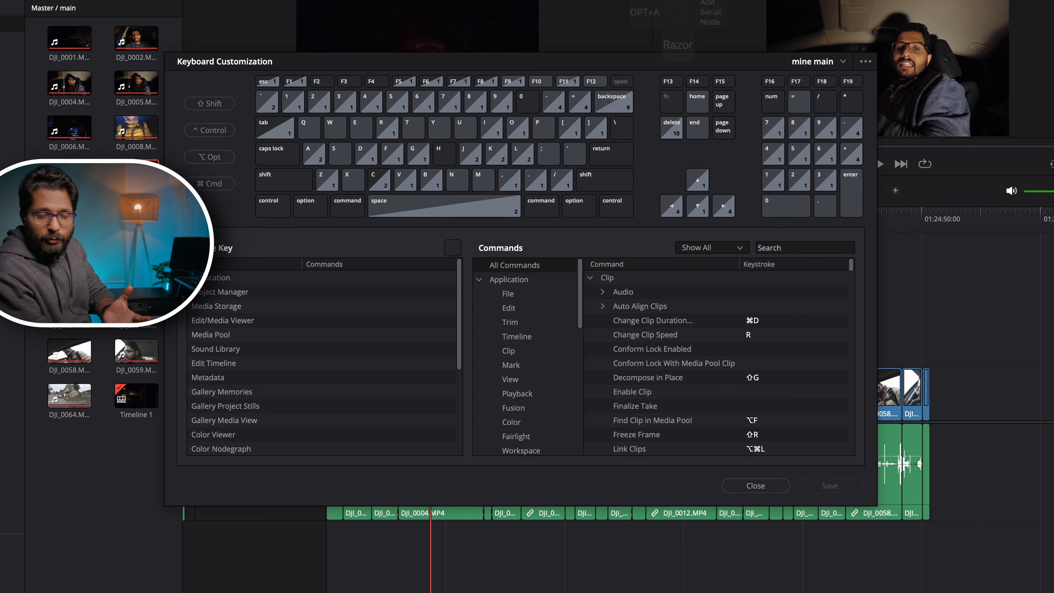
{"action": "scroll", "coordinate": [602, 297], "scroll_direction": "up", "scroll_amount": 4}
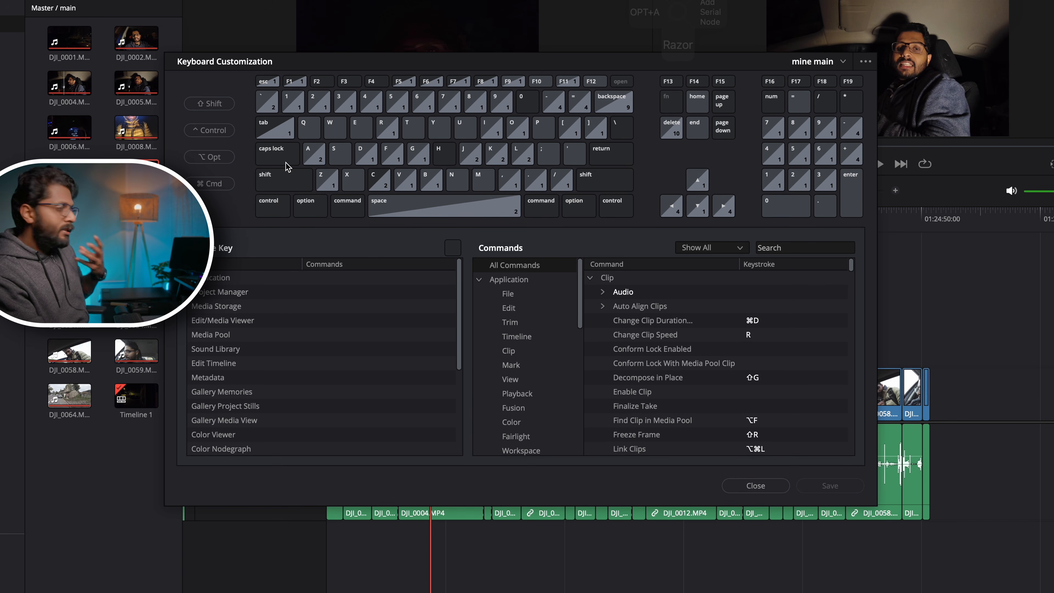
{"action": "left_click", "coordinate": [209, 185]}
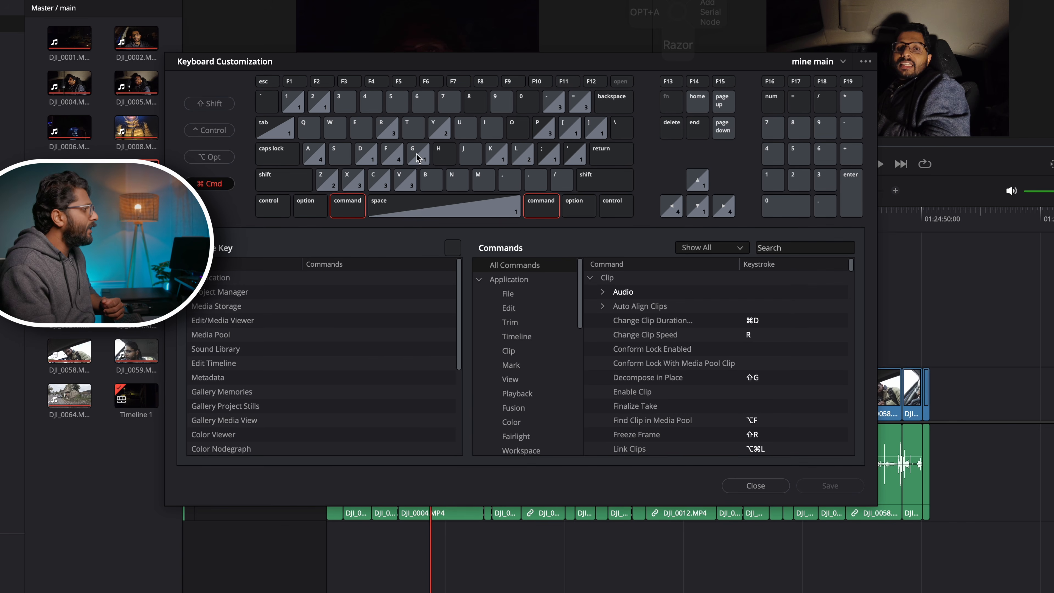
{"action": "left_click", "coordinate": [622, 127]}
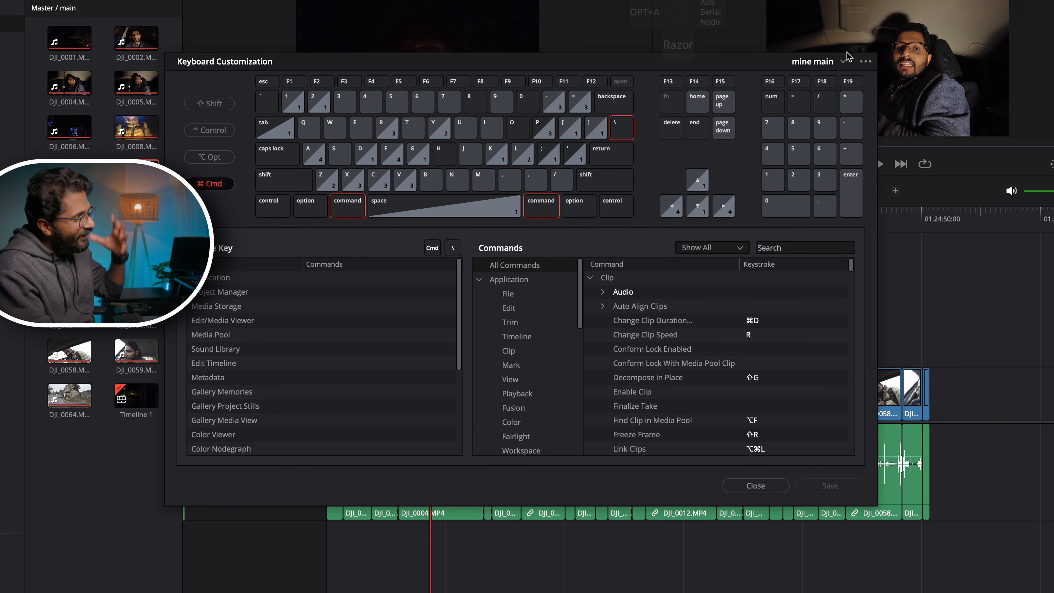
Check the available keyboard layout presets, keep mine main selected and close Keyboard Customization.
{"action": "left_click", "coordinate": [830, 61]}
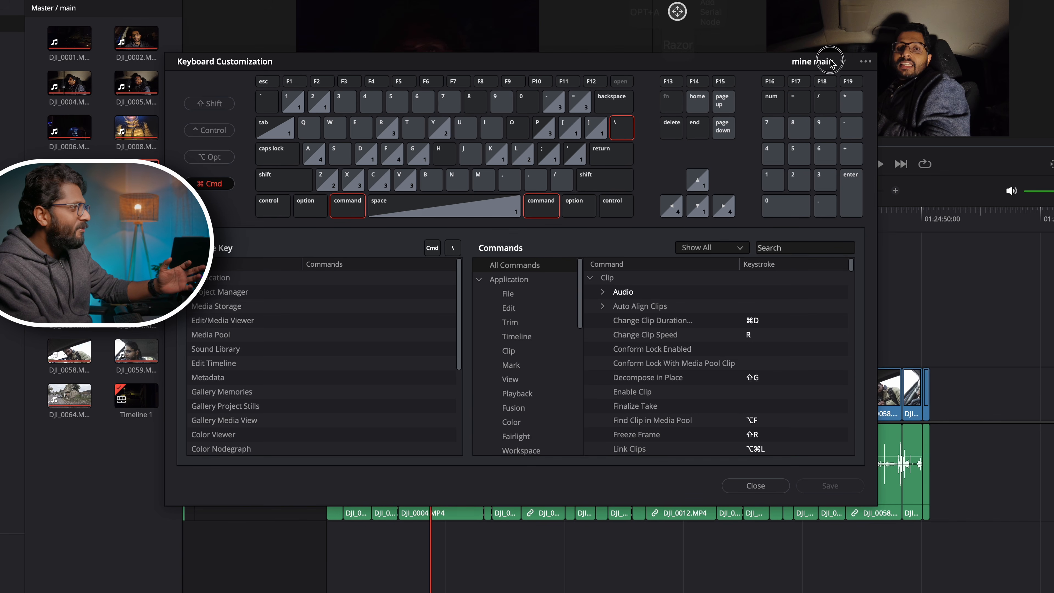
{"action": "left_click", "coordinate": [844, 62]}
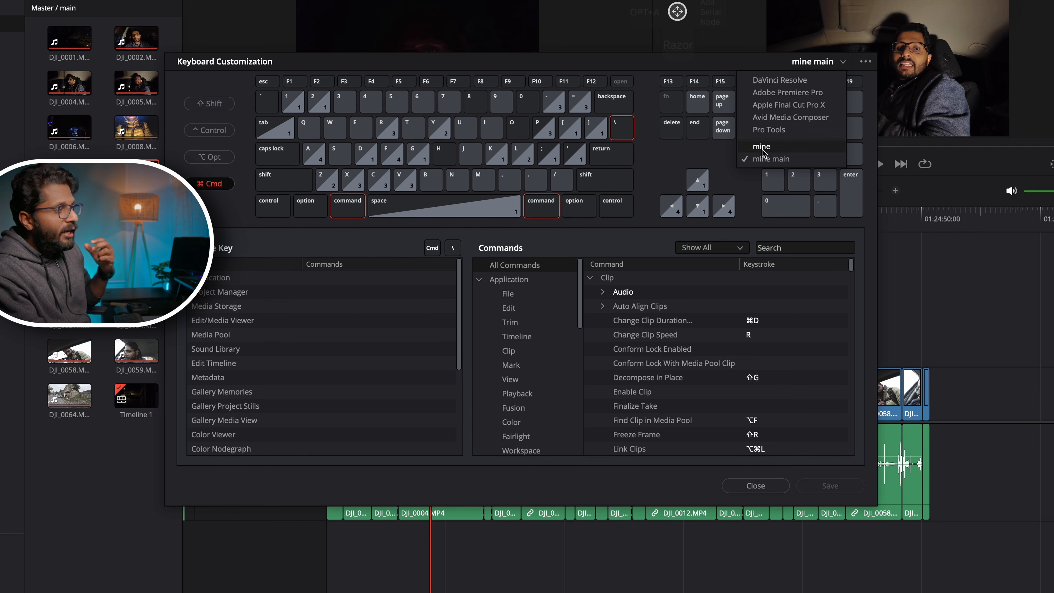
{"action": "left_click", "coordinate": [762, 166]}
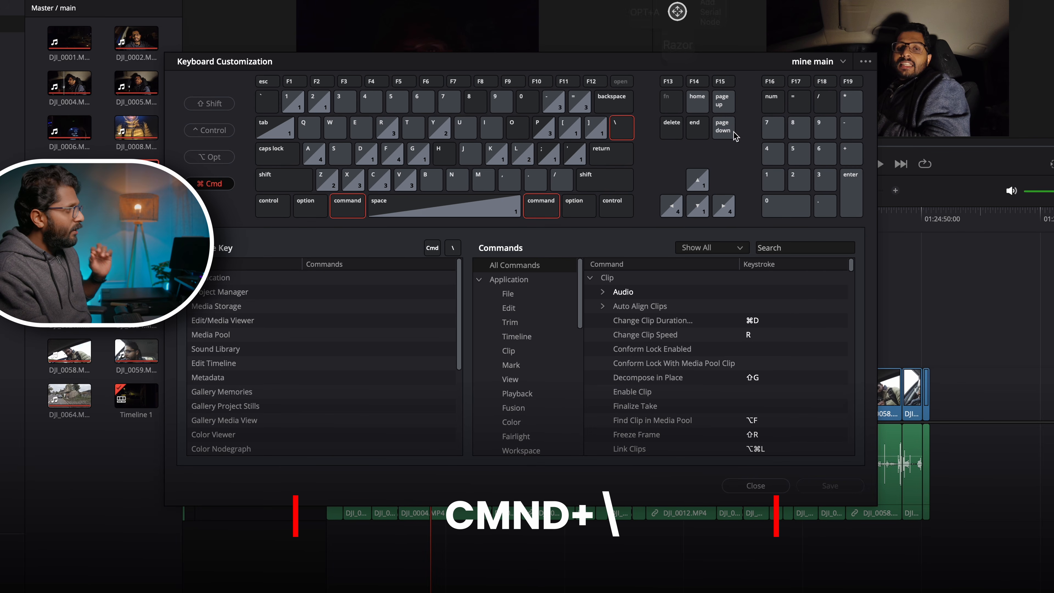
{"action": "left_click", "coordinate": [743, 488]}
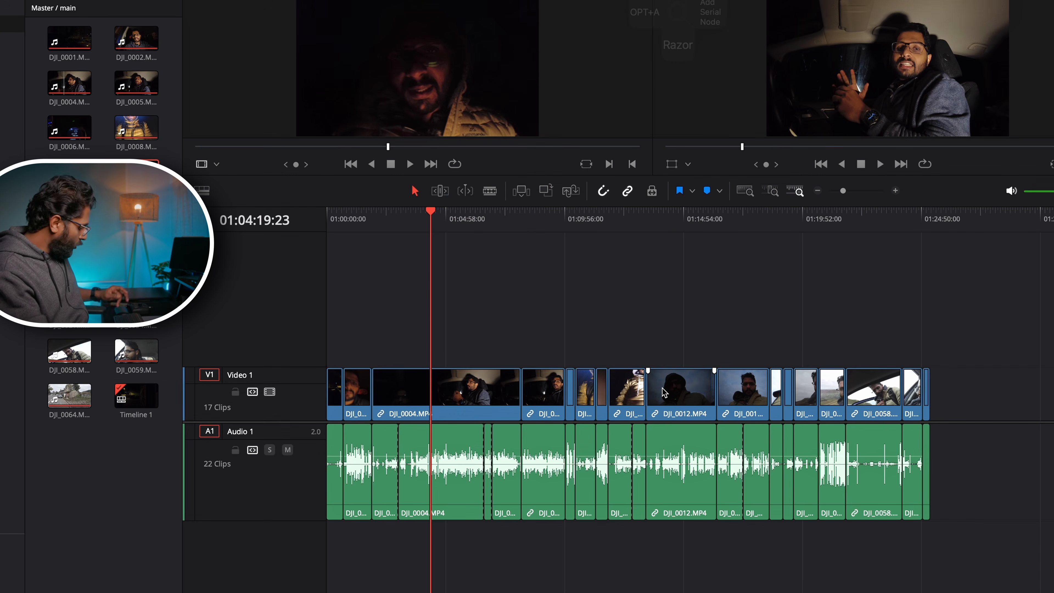
Split DJI_0004 at 01:04:19:23 and position the playhead at 01:06:54:14.
{"action": "key", "text": "ctrl+b"}
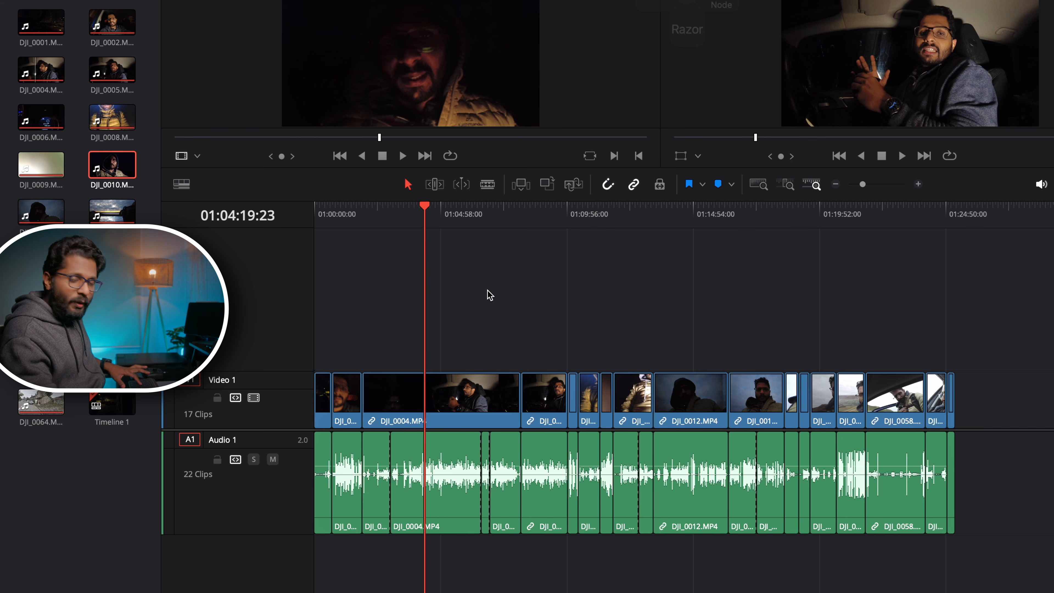
{"action": "key", "text": "ctrl+b"}
{"action": "left_click_drag", "start_coordinate": [441, 211], "coordinate": [490, 210]}
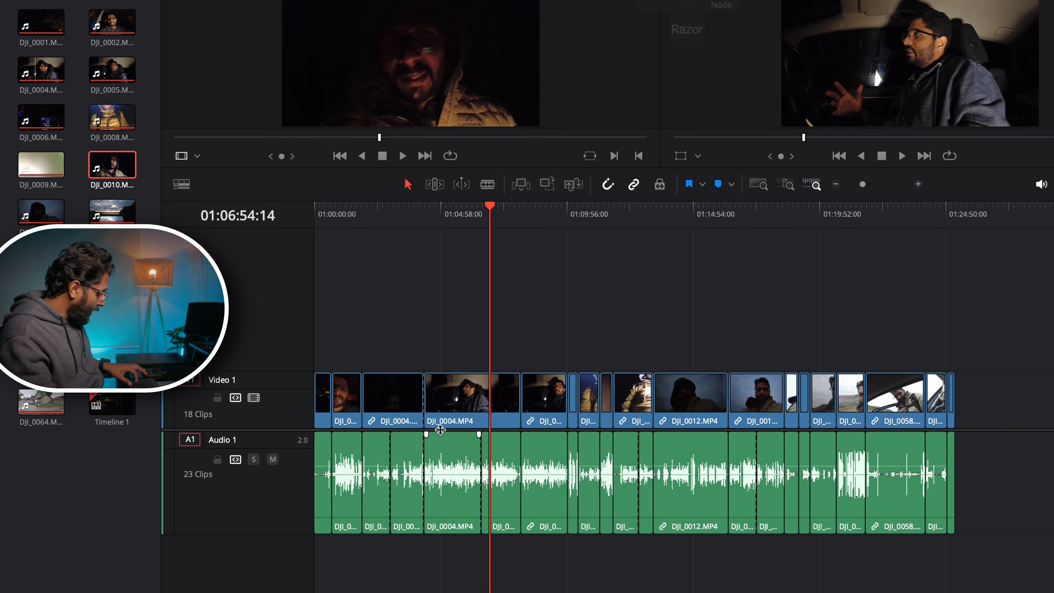
Undo the last split of DJI_0004 and look up the command assigned to the D key in Keyboard Customization.
{"action": "key", "text": "super+z"}
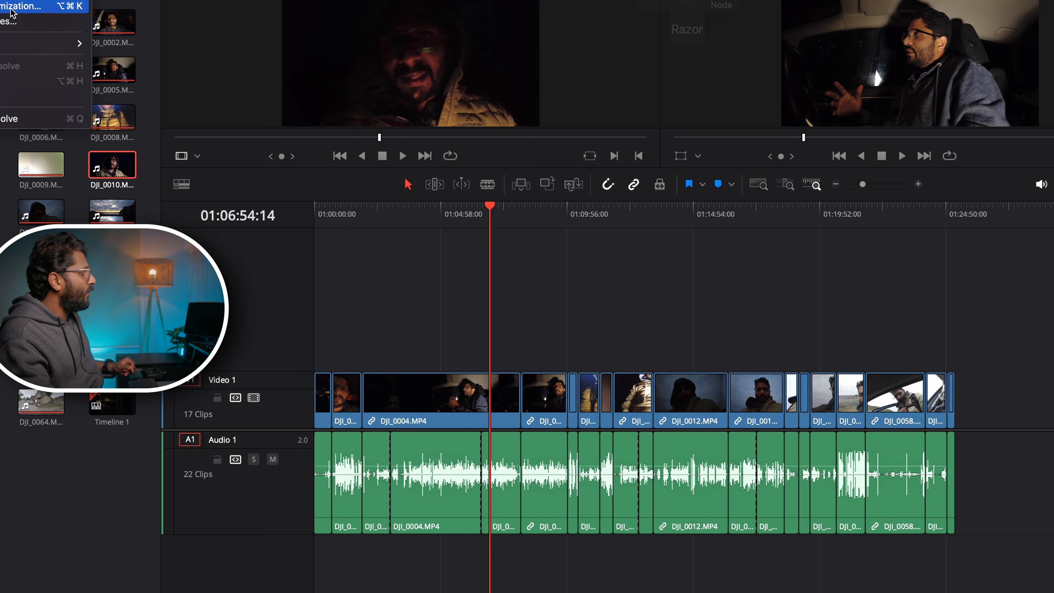
{"action": "left_click", "coordinate": [12, 7]}
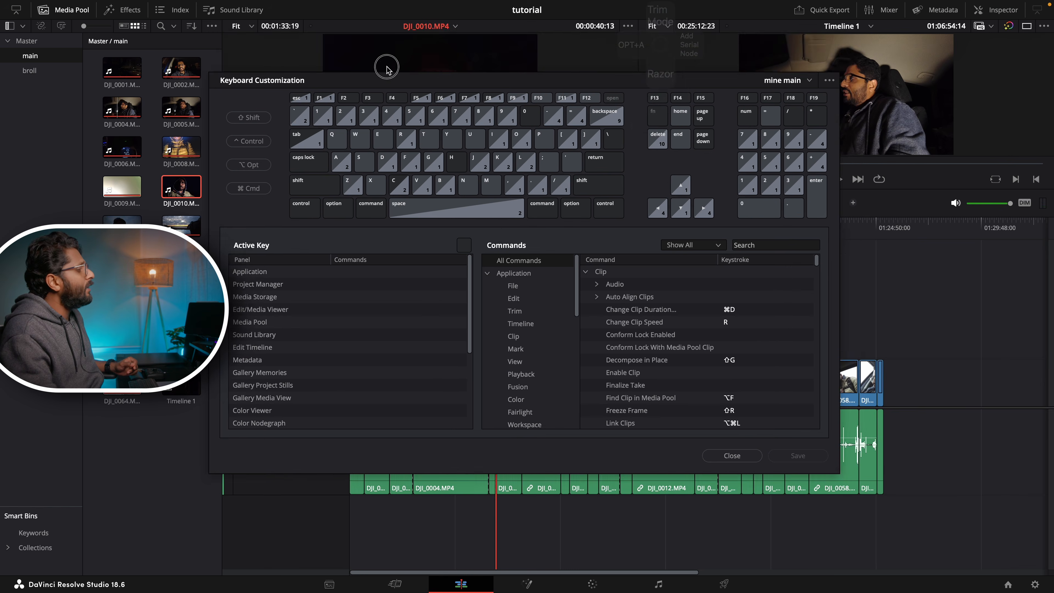
{"action": "left_click", "coordinate": [823, 202]}
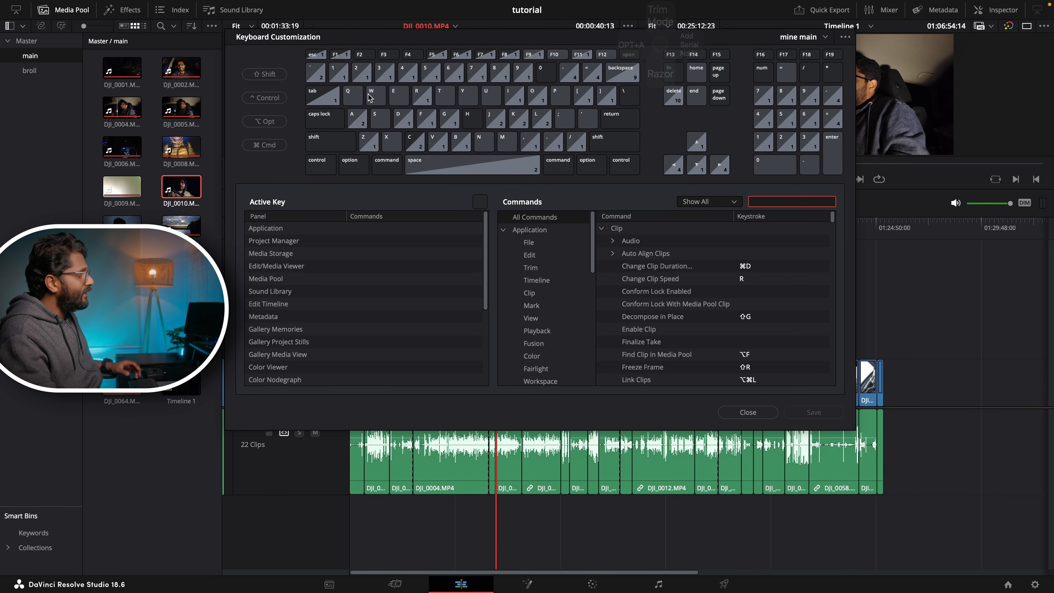
{"action": "left_click", "coordinate": [401, 118]}
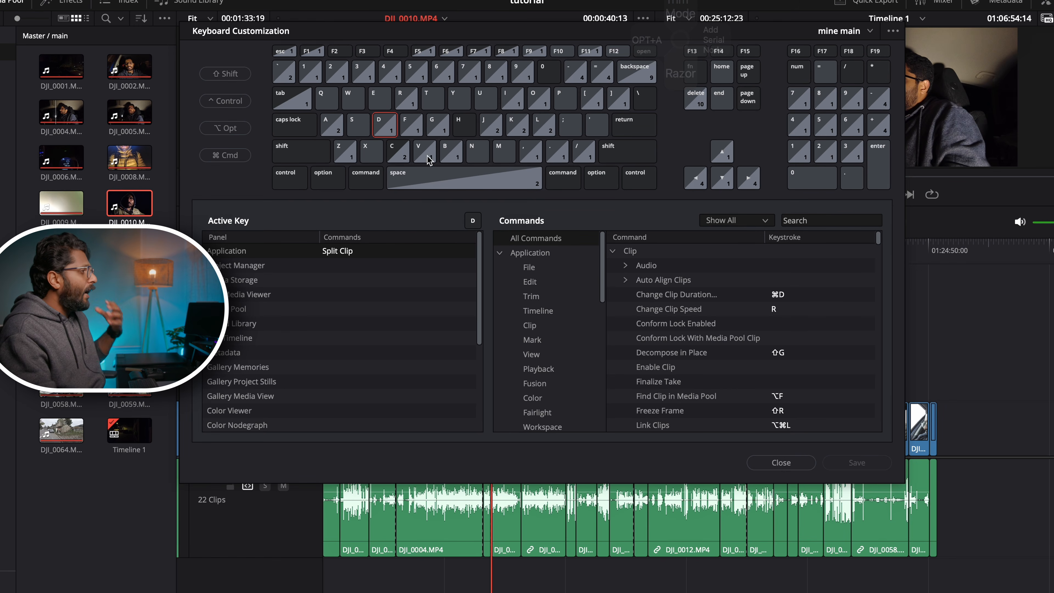
Search the commands for split and replace the Split Clip shortcut with Command + F, accepting the conflicting assignment.
{"action": "left_click", "coordinate": [805, 223]}
{"action": "type", "text": "split"}
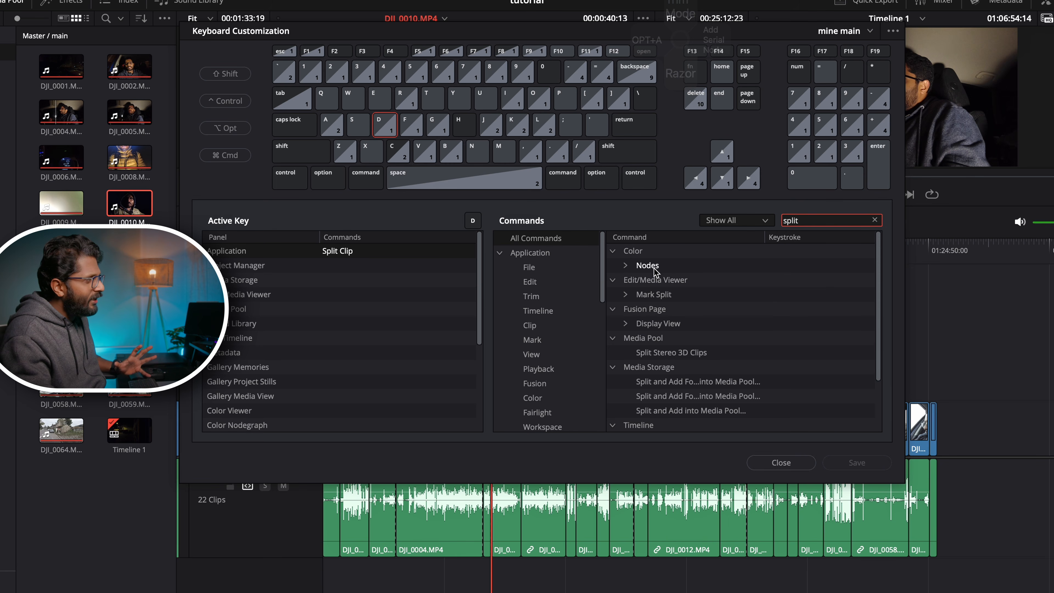
{"action": "scroll", "coordinate": [680, 351], "scroll_direction": "down", "scroll_amount": 2}
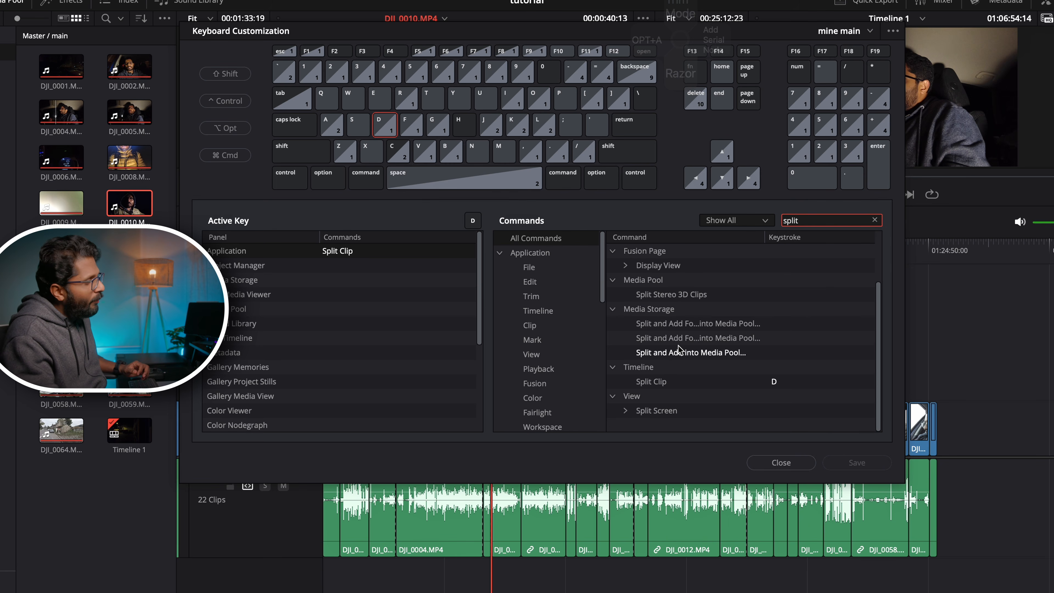
{"action": "left_click", "coordinate": [668, 382]}
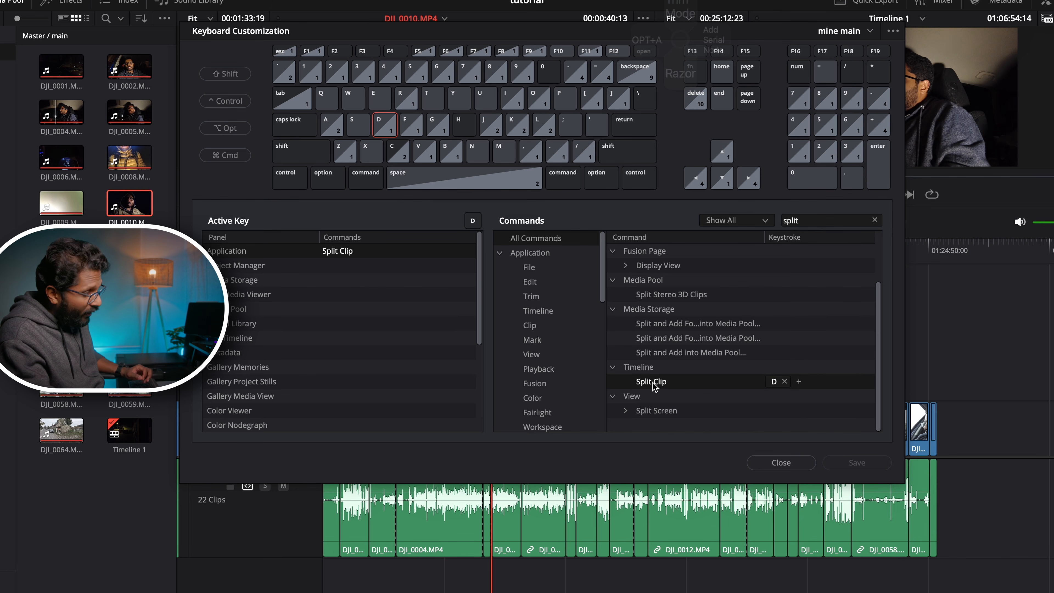
{"action": "left_click", "coordinate": [785, 382]}
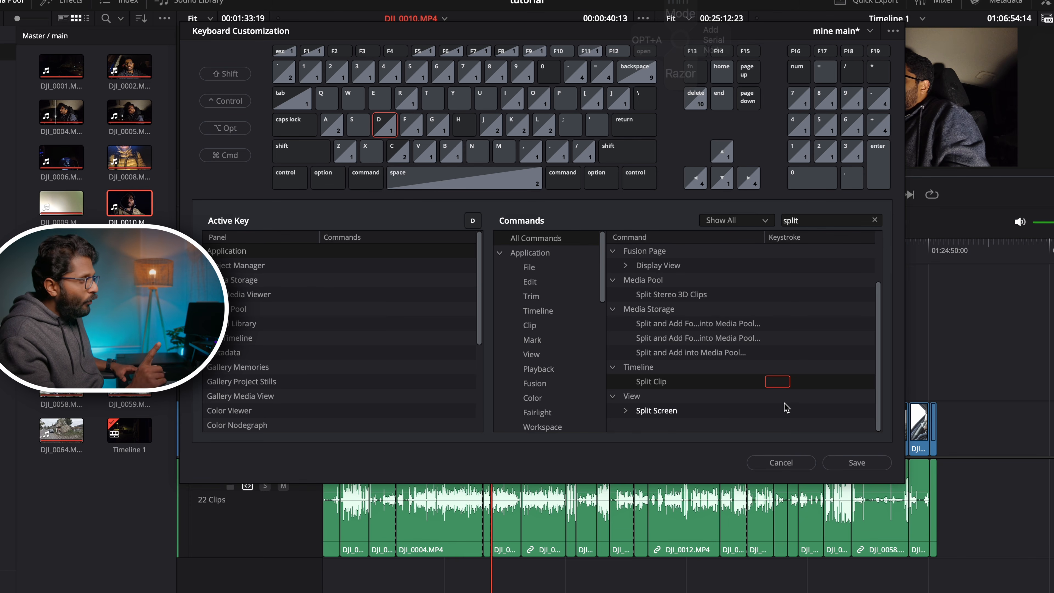
{"action": "key", "text": "super+f"}
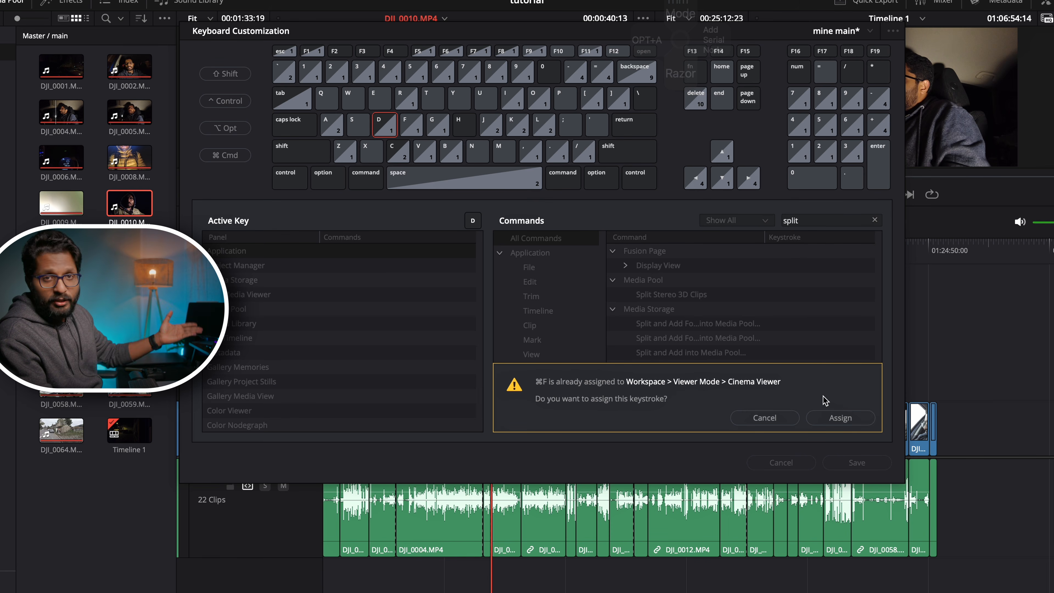
{"action": "left_click", "coordinate": [841, 416]}
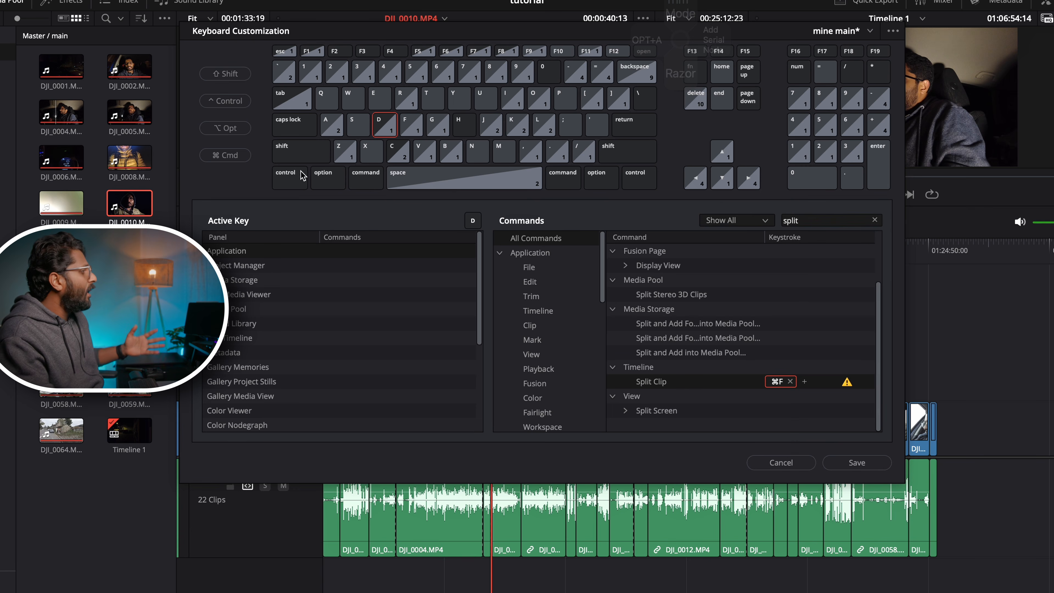
Remove the conflicting Command + F shortcut from Cinema Viewer and discard all unsaved keyboard changes.
{"action": "left_click", "coordinate": [357, 179]}
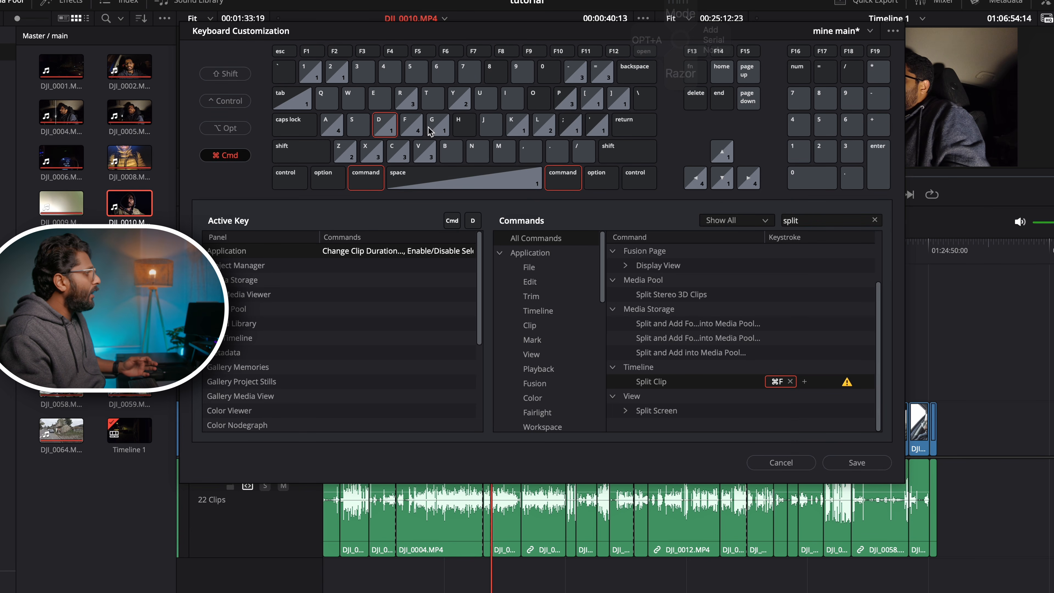
{"action": "left_click", "coordinate": [410, 128]}
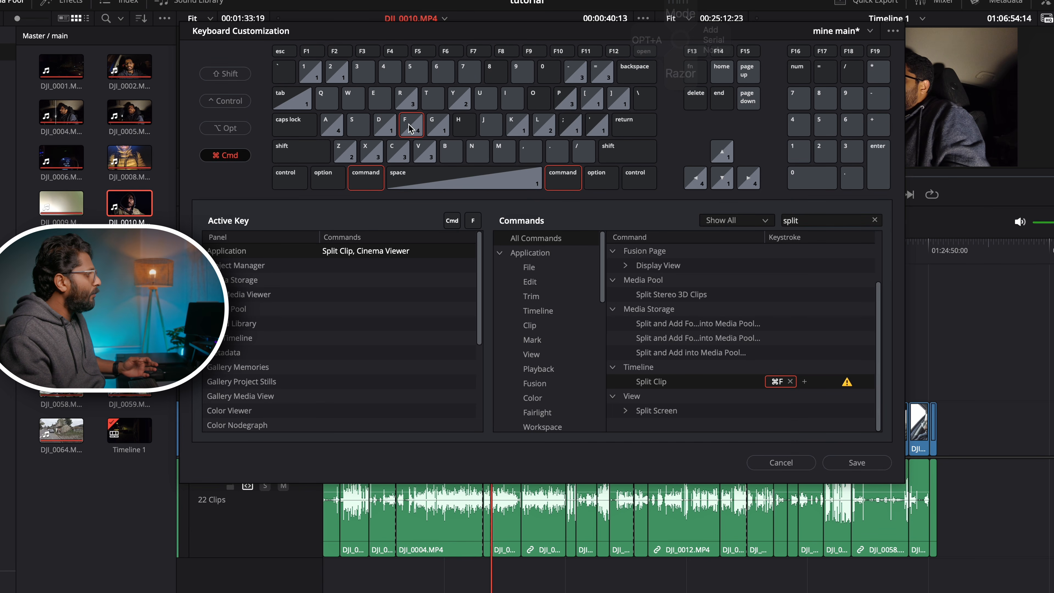
{"action": "left_click", "coordinate": [401, 254]}
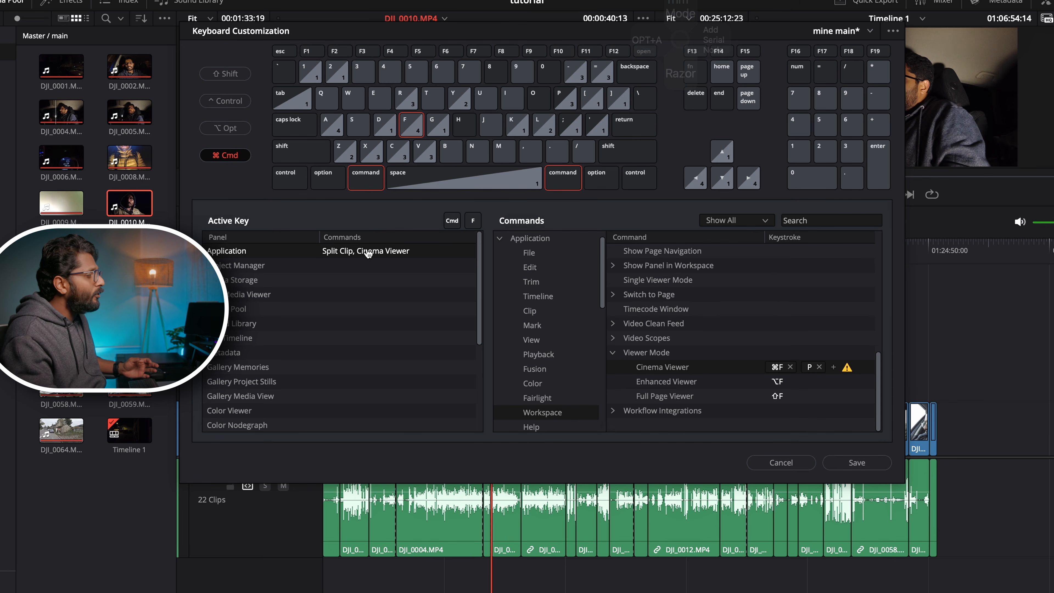
{"action": "left_click", "coordinate": [790, 368]}
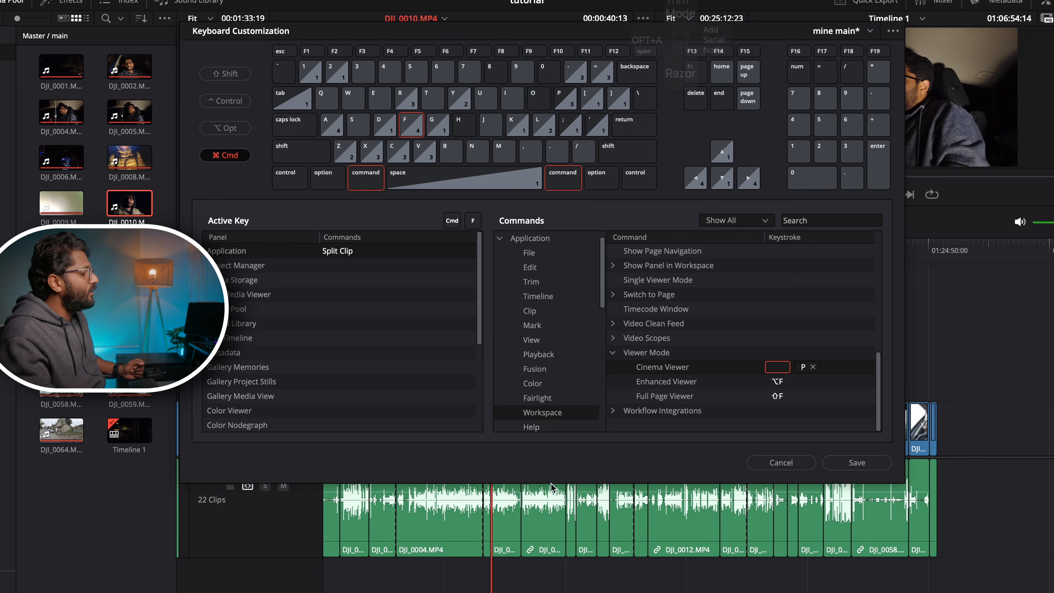
{"action": "left_click", "coordinate": [796, 462]}
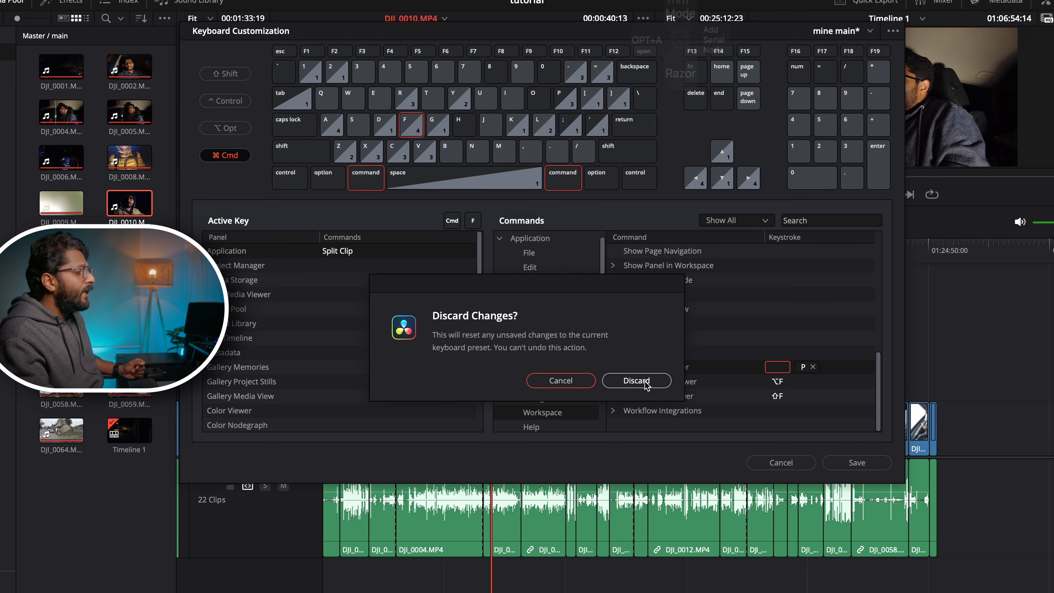
{"action": "left_click", "coordinate": [635, 380]}
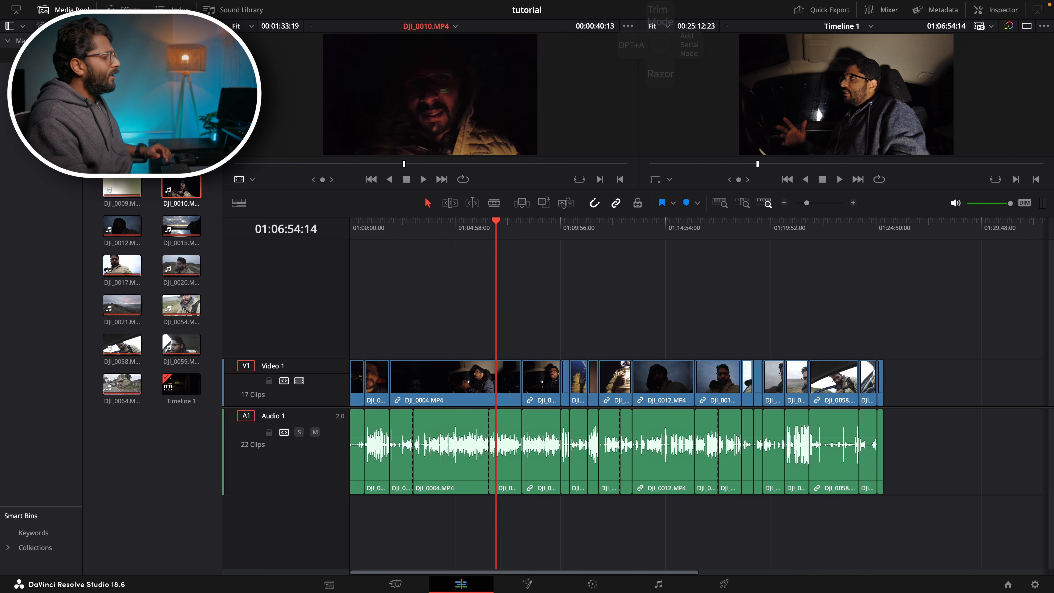
Position the playhead at 01:05:01:14 and delete the DJI_0004 video and audio, leaving a gap in the timeline.
{"action": "left_click", "coordinate": [415, 383]}
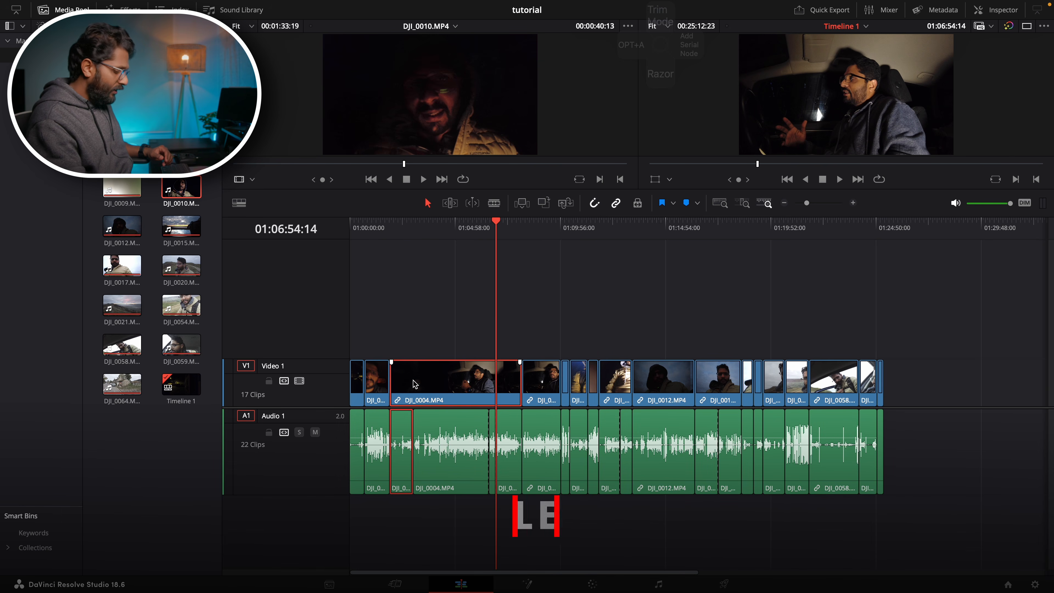
{"action": "key", "text": "BackSpace"}
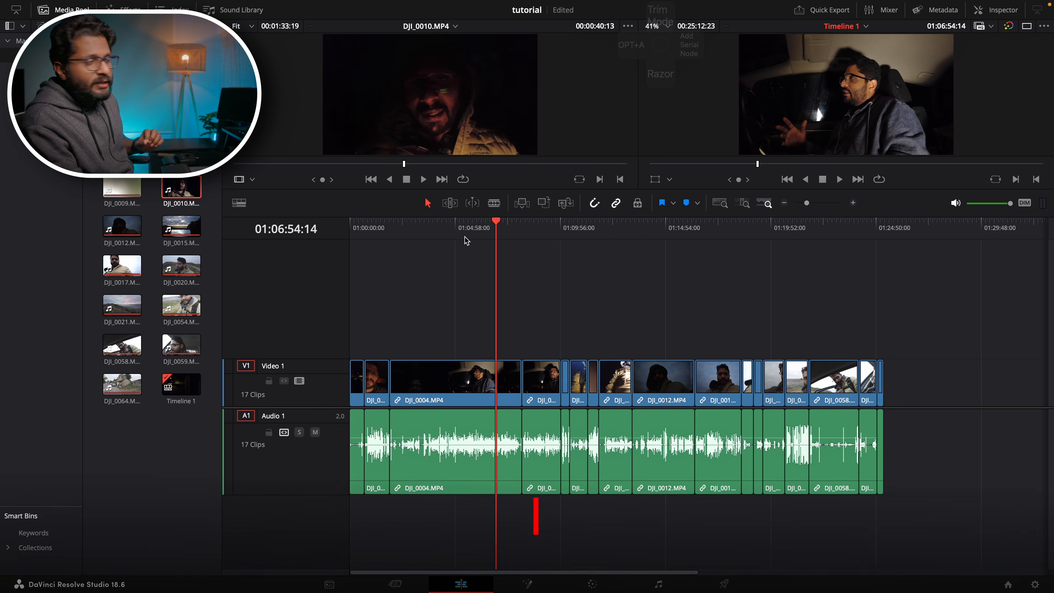
{"action": "left_click", "coordinate": [455, 229]}
{"action": "left_click", "coordinate": [434, 471]}
{"action": "key", "text": "BackSpace"}
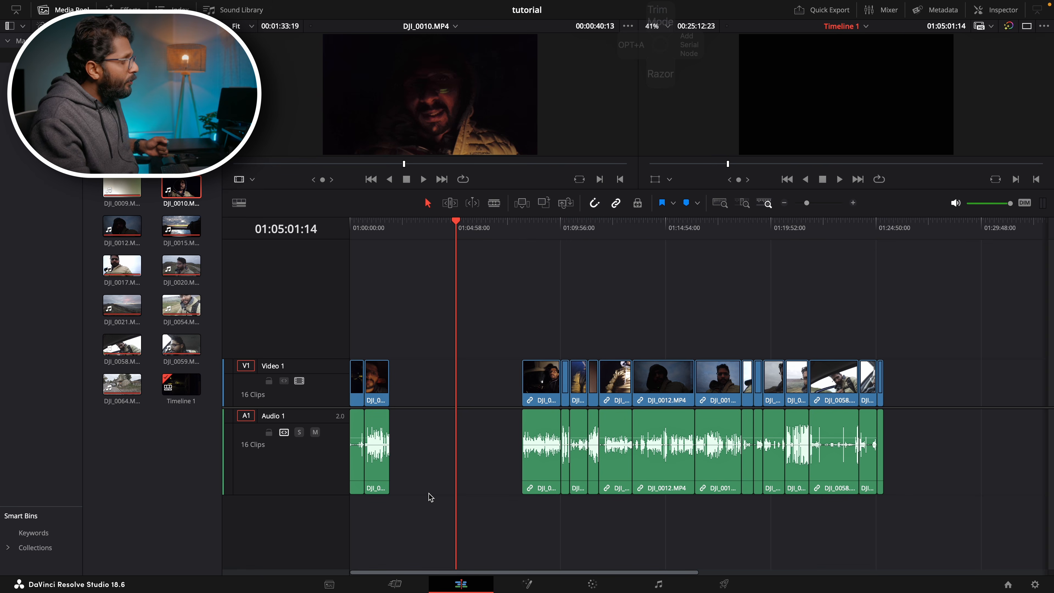
Close the gap left by DJI_0004, and undo both the gap removal and the clip deletion.
{"action": "left_click", "coordinate": [494, 387]}
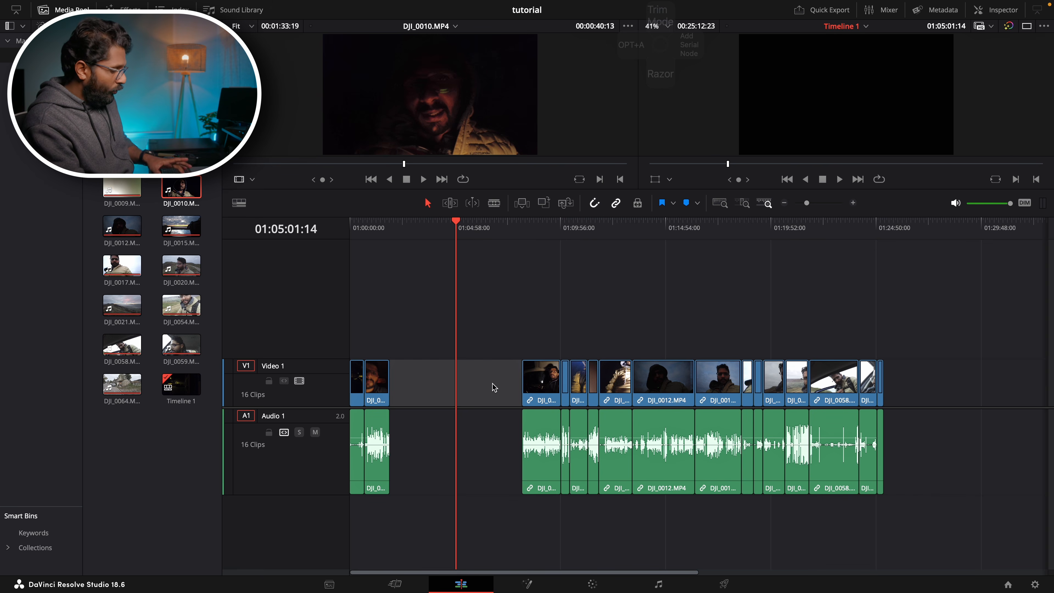
{"action": "key", "text": "BackSpace"}
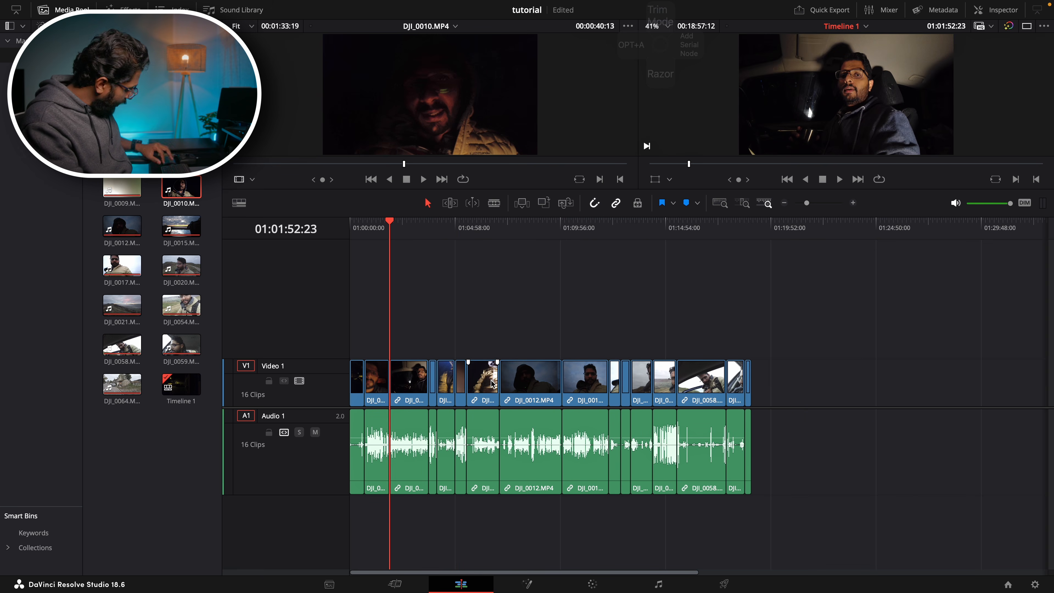
{"action": "key", "text": "super+z"}
{"action": "key", "text": "super+z"}
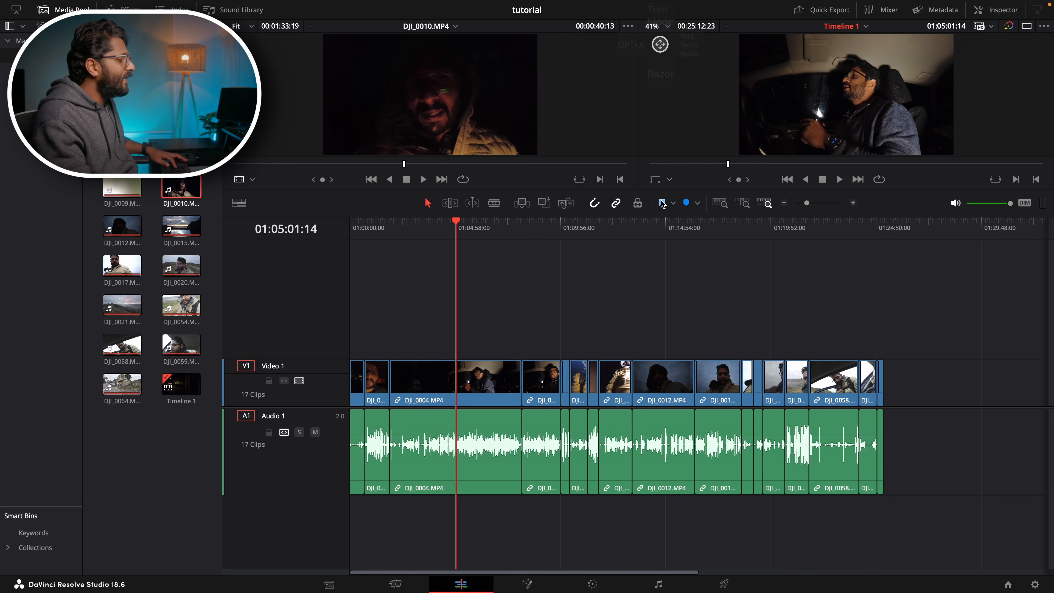
Delete the linked DJI_0004 clip from the timeline and undo the deletion.
{"action": "left_click", "coordinate": [425, 387]}
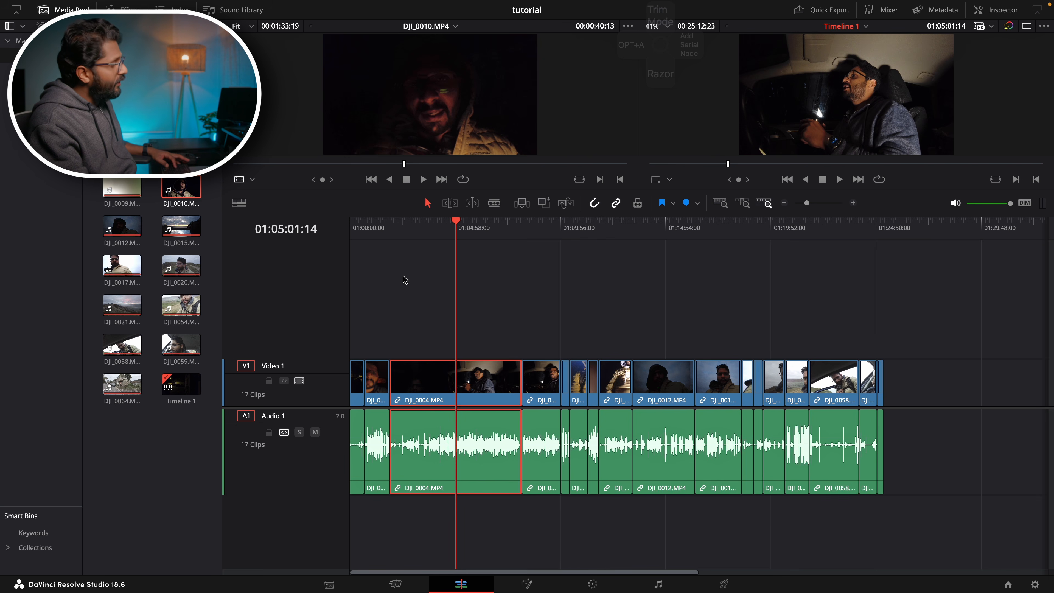
{"action": "key", "text": "BackSpace"}
{"action": "key", "text": "ctrl+z"}
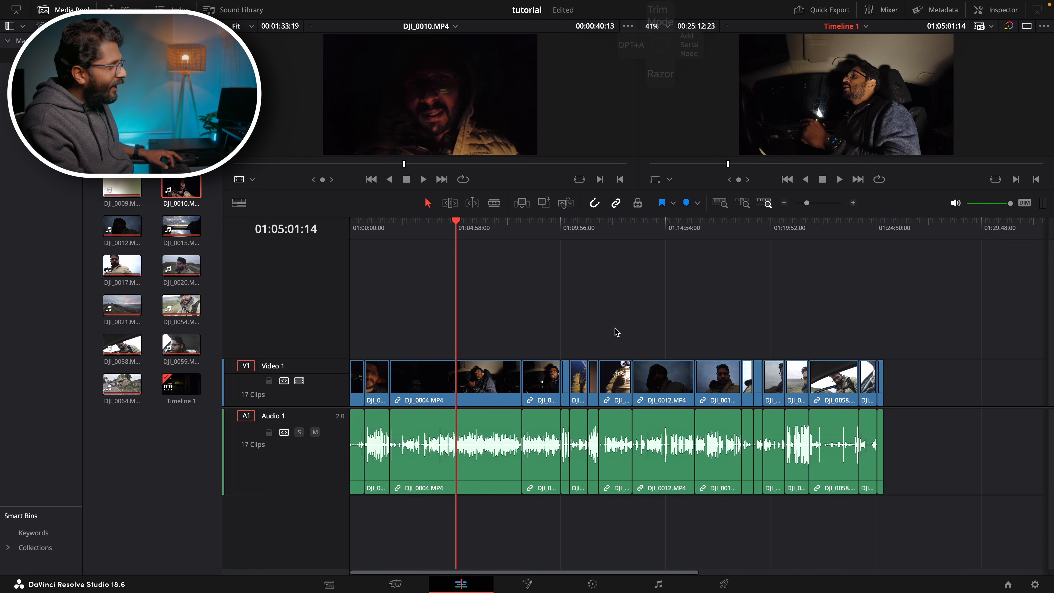
Save the project and ripple delete DJI_0004 so the following clips close the gap.
{"action": "key", "text": "ctrl+s"}
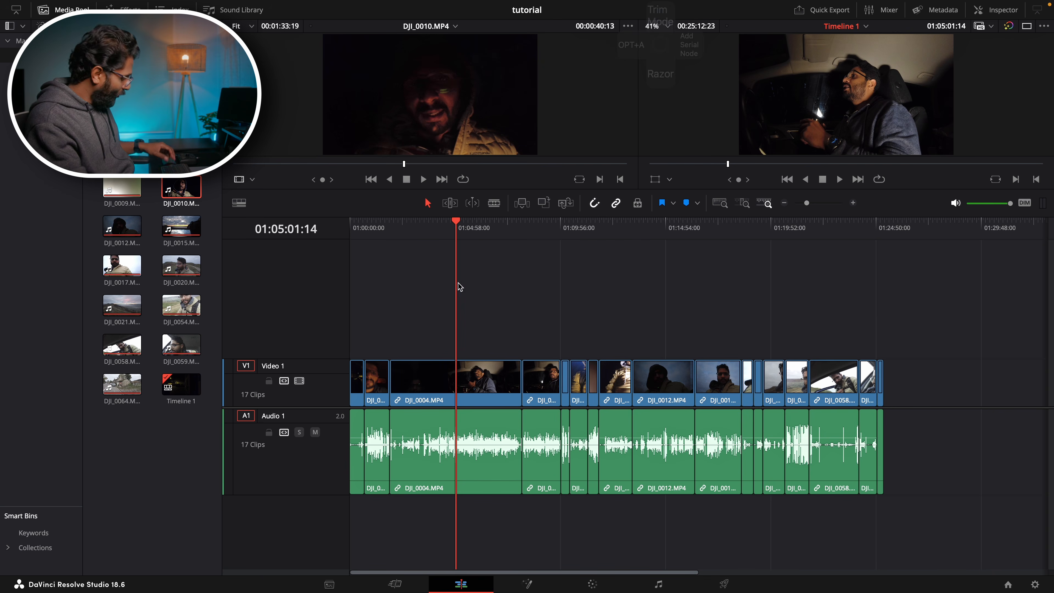
{"action": "key", "text": "q"}
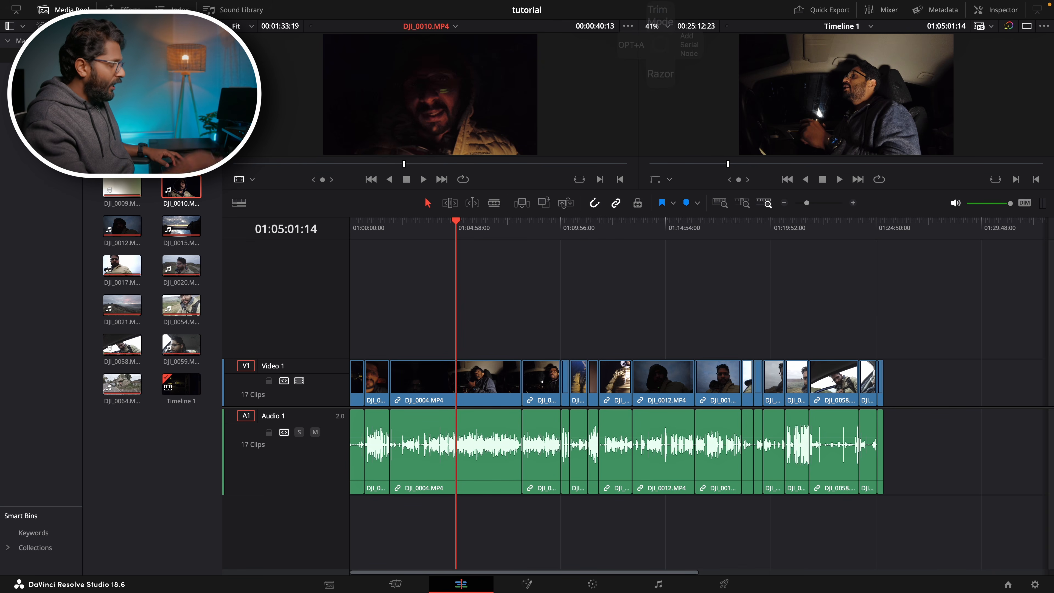
{"action": "left_click", "coordinate": [487, 398]}
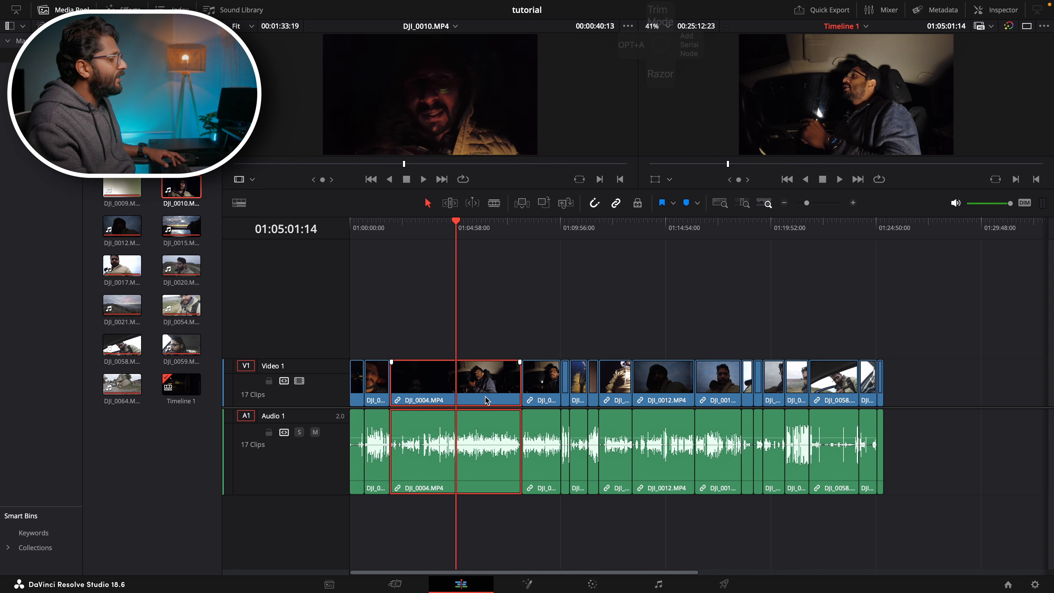
{"action": "key", "text": "Delete"}
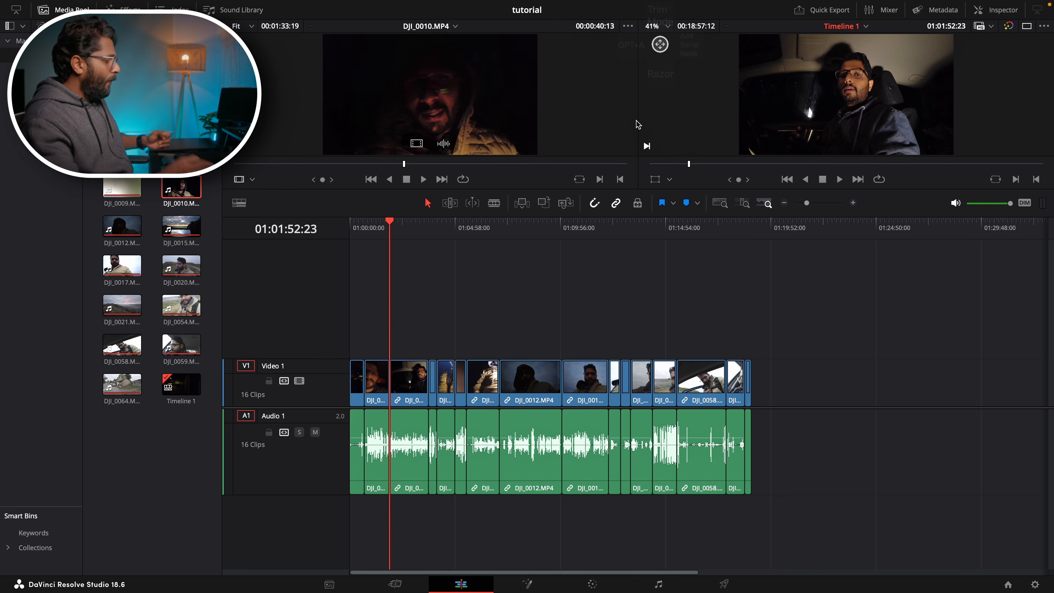
Paste a copy of DJI_0005 at the timeline's end at 01:18:57:12, saving the project before undoing the paste.
{"action": "key", "text": "super+equal"}
{"action": "key", "text": "super+equal"}
{"action": "key", "text": "super+equal"}
{"action": "key", "text": "super+minus"}
{"action": "key", "text": "super+minus"}
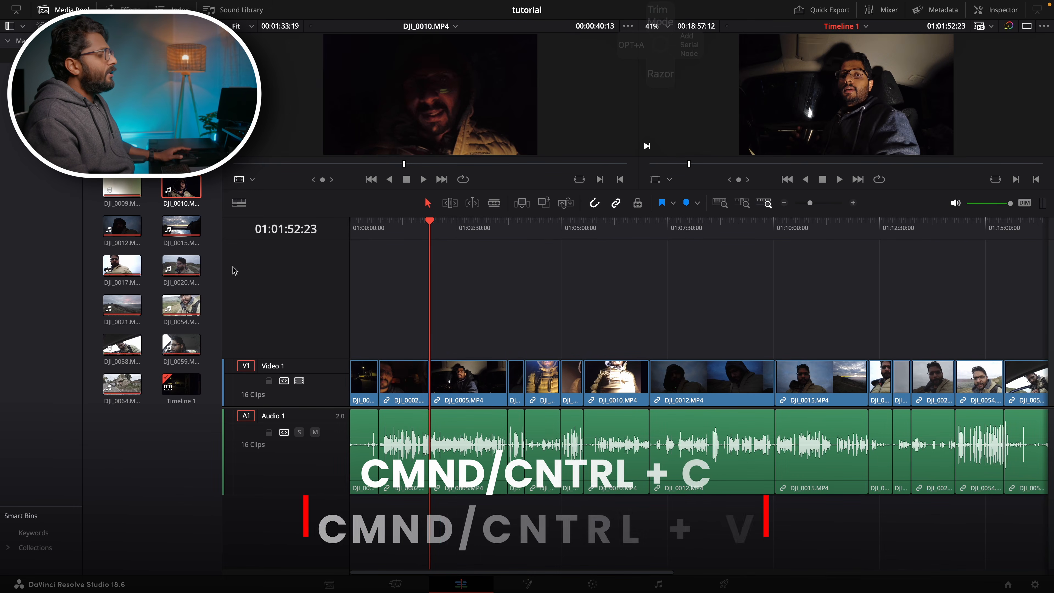
{"action": "left_click", "coordinate": [456, 400]}
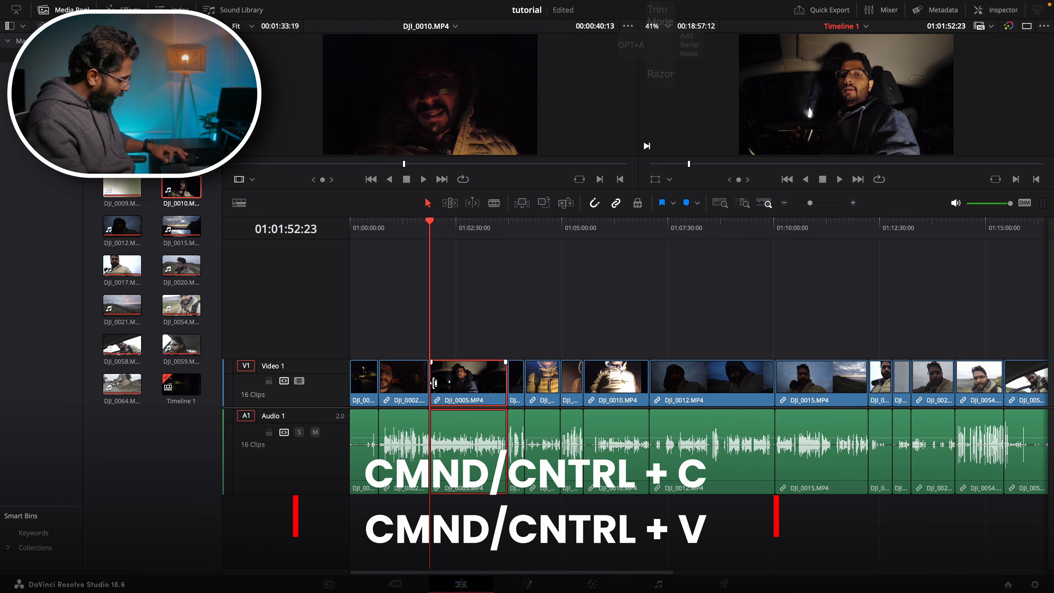
{"action": "key", "text": "super+minus"}
{"action": "left_click_drag", "start_coordinate": [627, 234], "coordinate": [753, 227]}
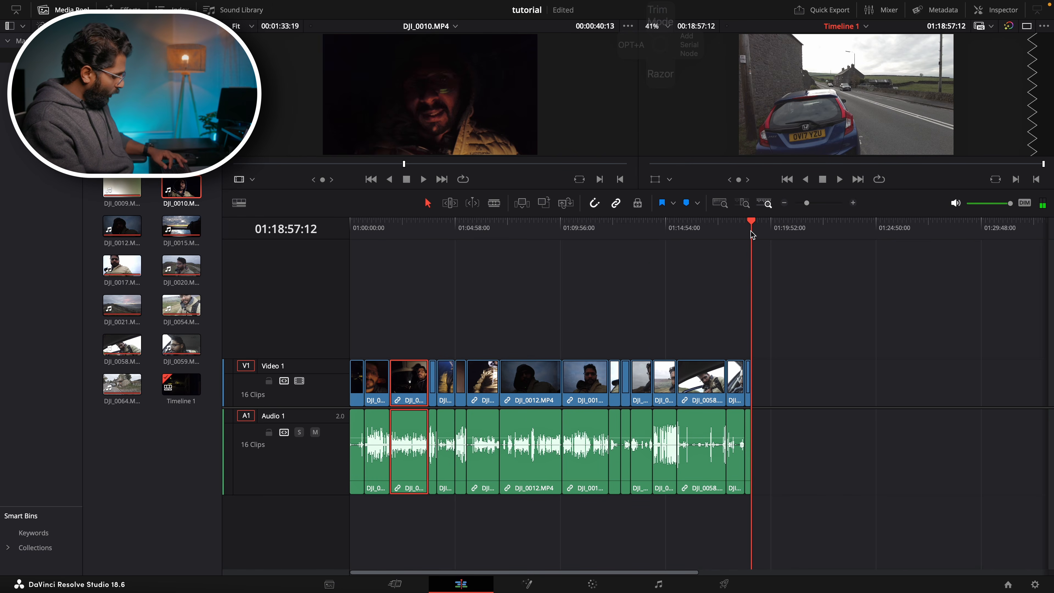
{"action": "key", "text": "super+v"}
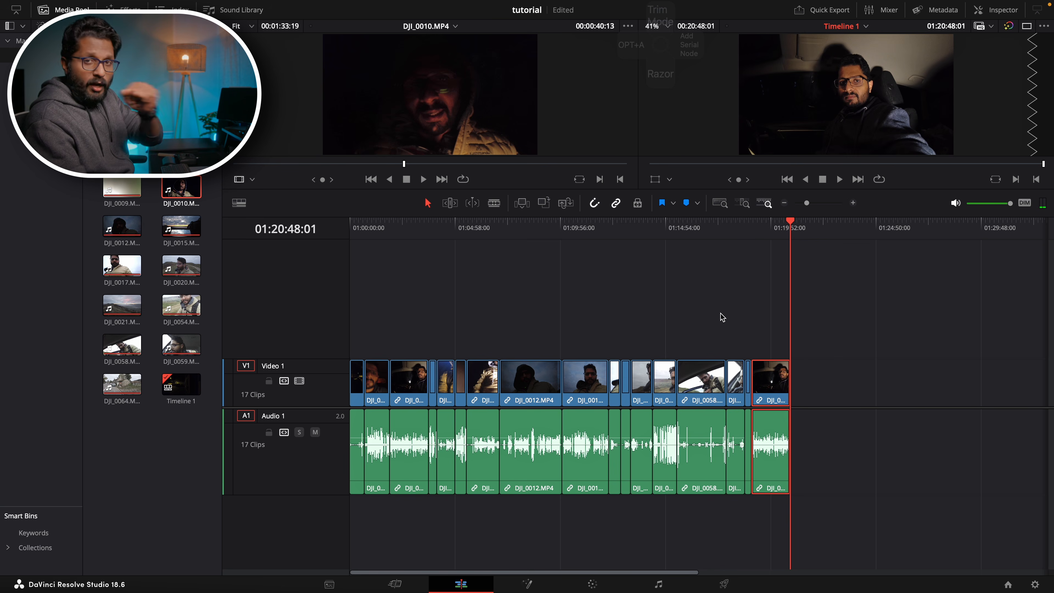
{"action": "key", "text": "super+s"}
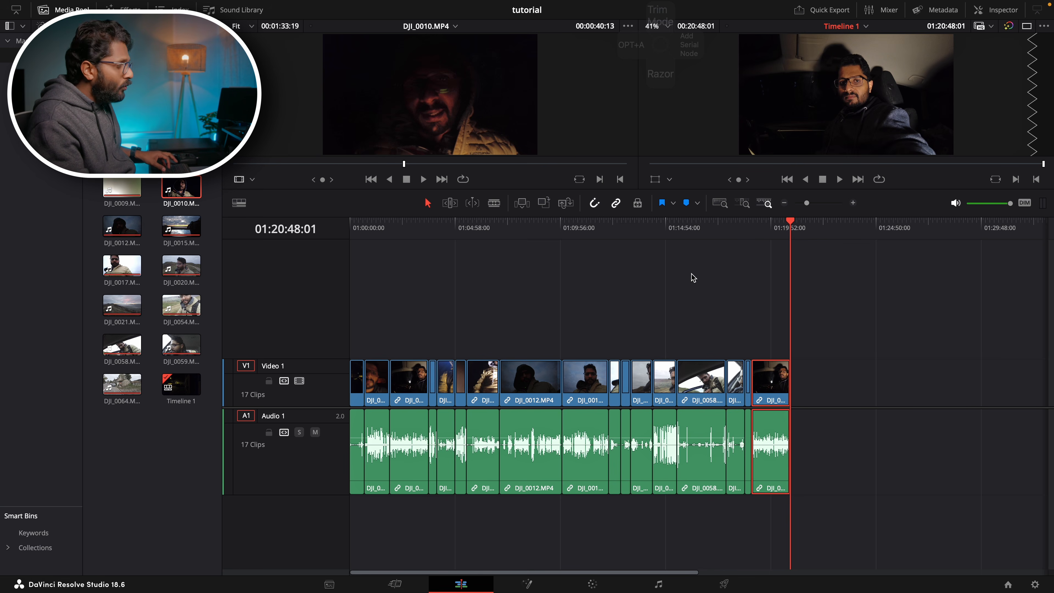
{"action": "key", "text": "super+z"}
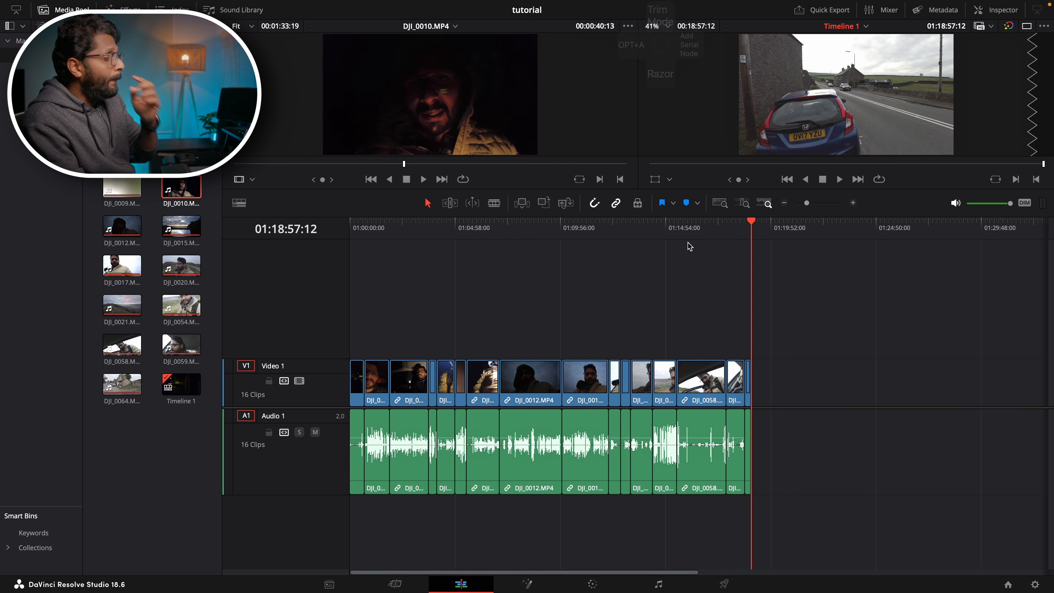
Position the playhead at 01:08:17:12, select the DJI_0012 clip and open the broll bin.
{"action": "left_click", "coordinate": [525, 240]}
{"action": "left_click", "coordinate": [527, 395]}
{"action": "key", "text": "q"}
{"action": "left_click", "coordinate": [37, 70]}
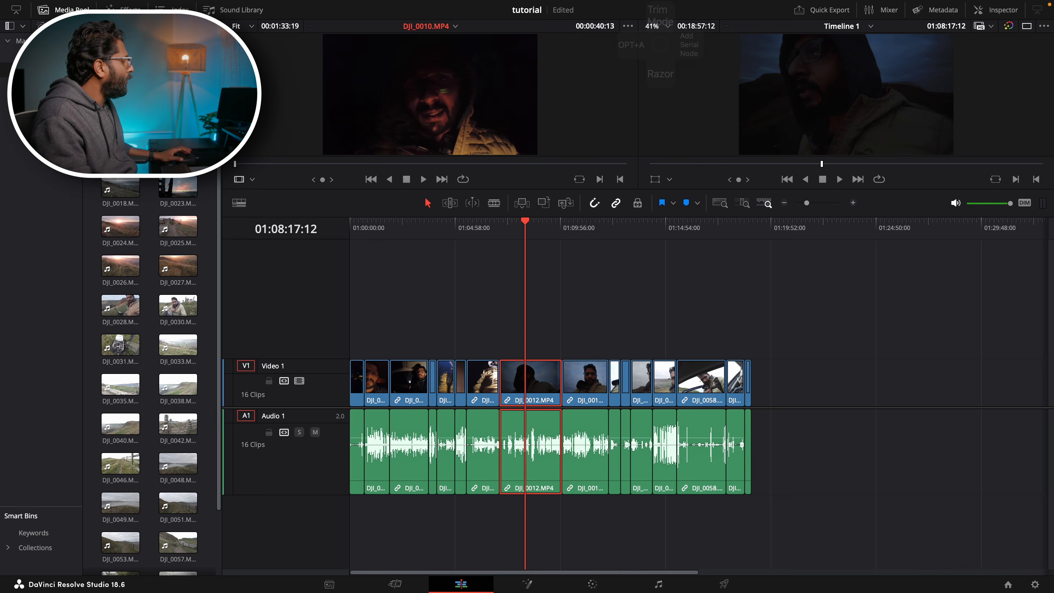
Place the B-roll clip 226A7353.MP4 on Video 1 beyond the last main clip, leaving a gap.
{"action": "left_click_drag", "start_coordinate": [111, 68], "coordinate": [795, 353]}
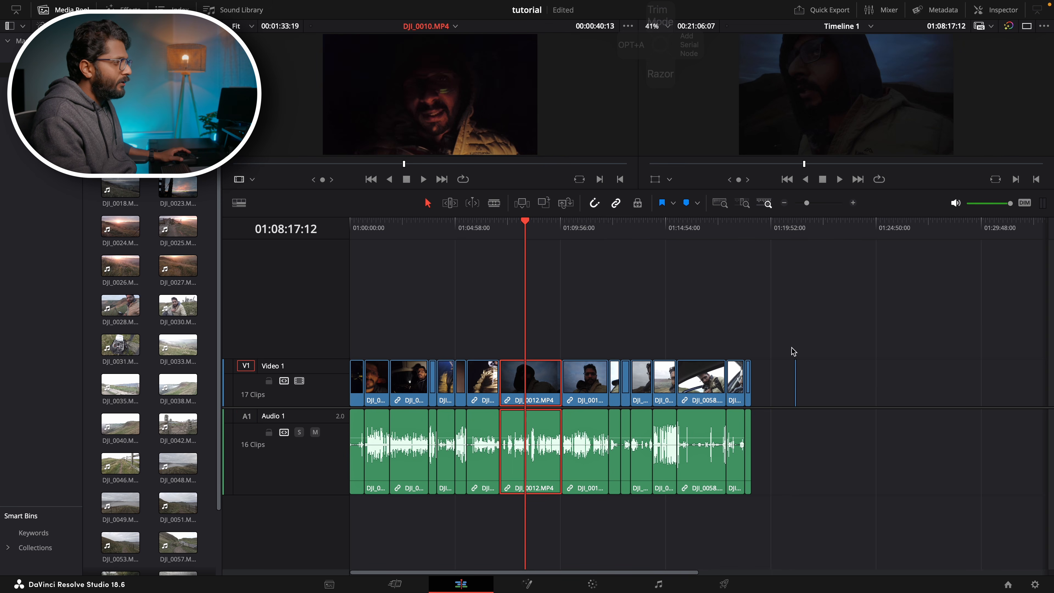
{"action": "left_click", "coordinate": [798, 236]}
{"action": "key", "text": "super+equal"}
{"action": "key", "text": "super+equal"}
{"action": "key", "text": "super+equal"}
{"action": "key", "text": "super+equal"}
{"action": "key", "text": "super+equal"}
{"action": "key", "text": "super+equal"}
{"action": "key", "text": "super+equal"}
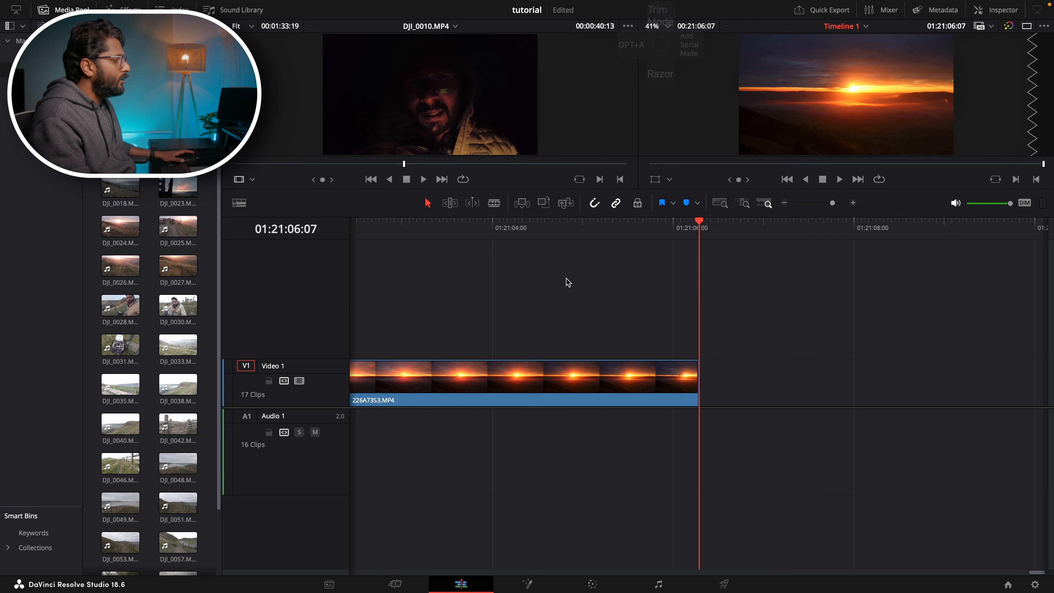
{"action": "key", "text": "super+minus"}
Enable Dynamic Zoom with Linear ease on 226A7353.MP4 and play the clip with and without the effect.
{"action": "left_click", "coordinate": [455, 231]}
{"action": "key", "text": "space"}
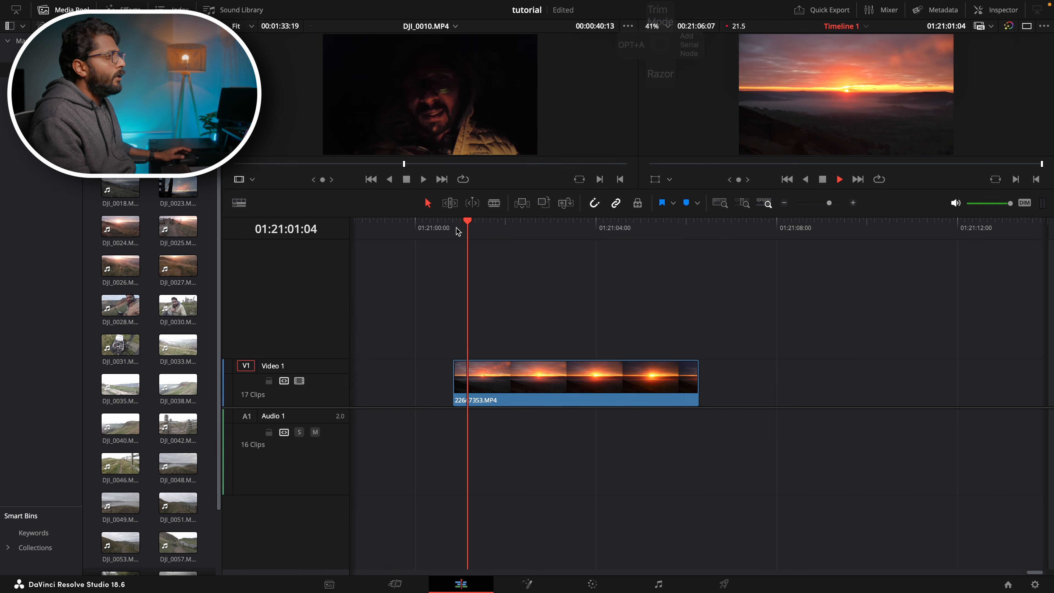
{"action": "left_click", "coordinate": [479, 369]}
{"action": "key", "text": "space"}
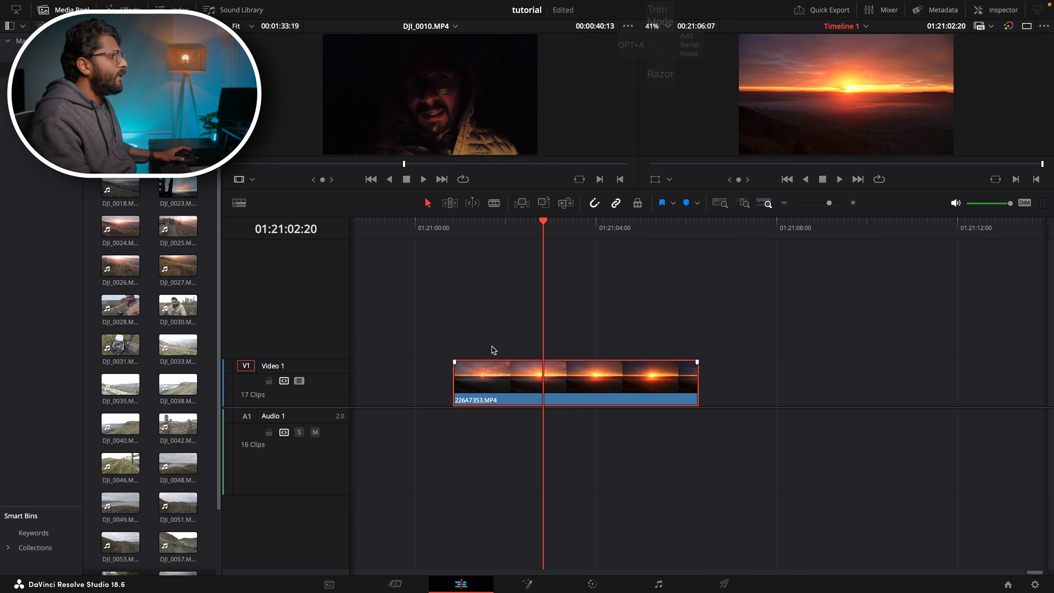
{"action": "left_click", "coordinate": [992, 10]}
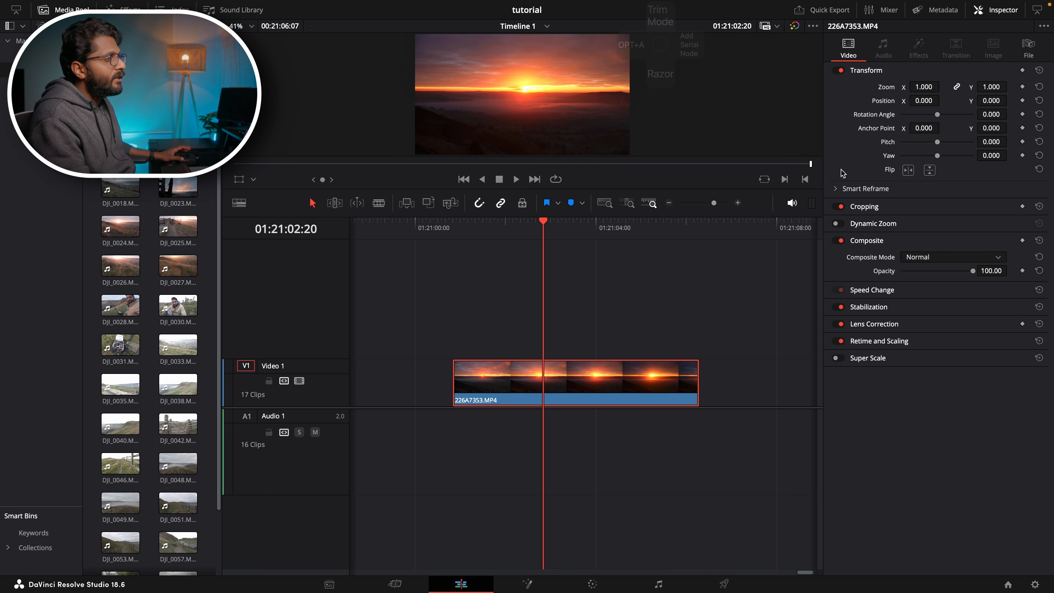
{"action": "left_click", "coordinate": [836, 223]}
{"action": "left_click", "coordinate": [452, 226]}
{"action": "key", "text": "space"}
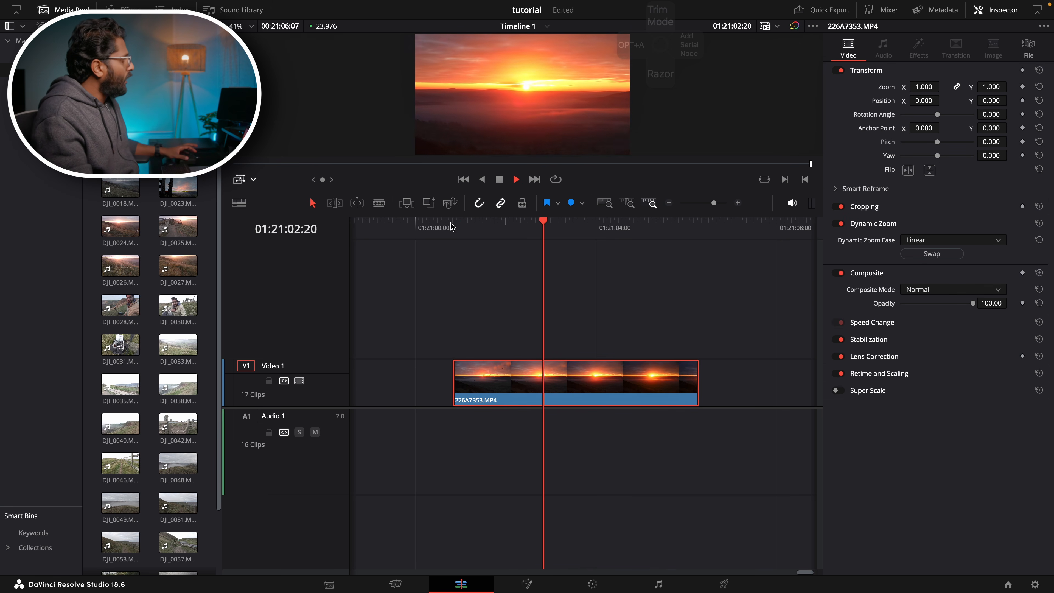
{"action": "key", "text": "space"}
Place 226A7355.MP4 directly after 226A7353.MP4 on Video 1 and play it up to 01:21:08:04.
{"action": "left_click_drag", "start_coordinate": [178, 111], "coordinate": [637, 367]}
{"action": "left_click", "coordinate": [634, 237]}
{"action": "key", "text": "space"}
{"action": "key", "text": "super+minus"}
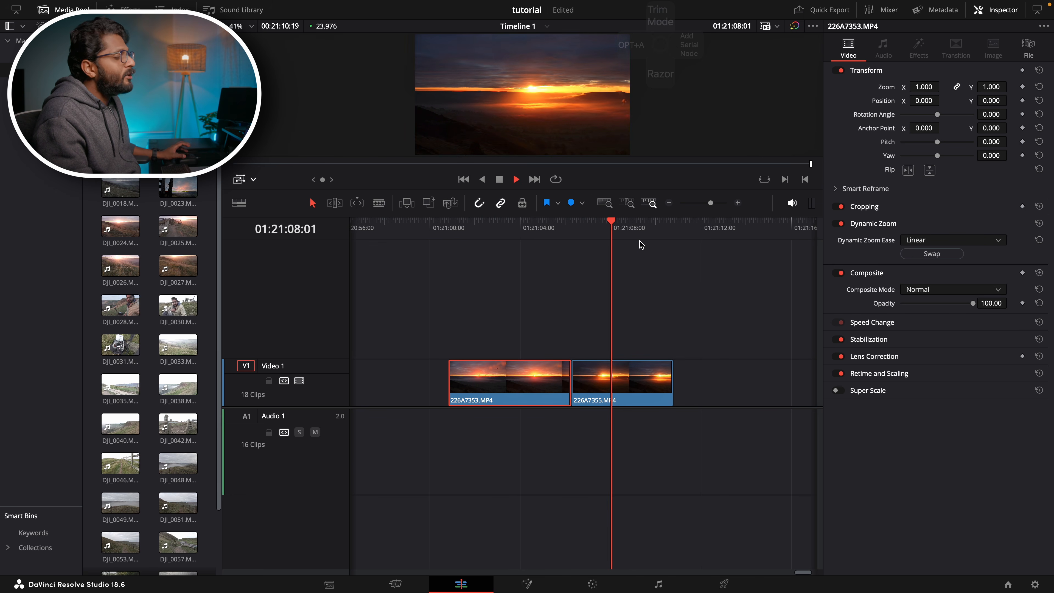
{"action": "key", "text": "space"}
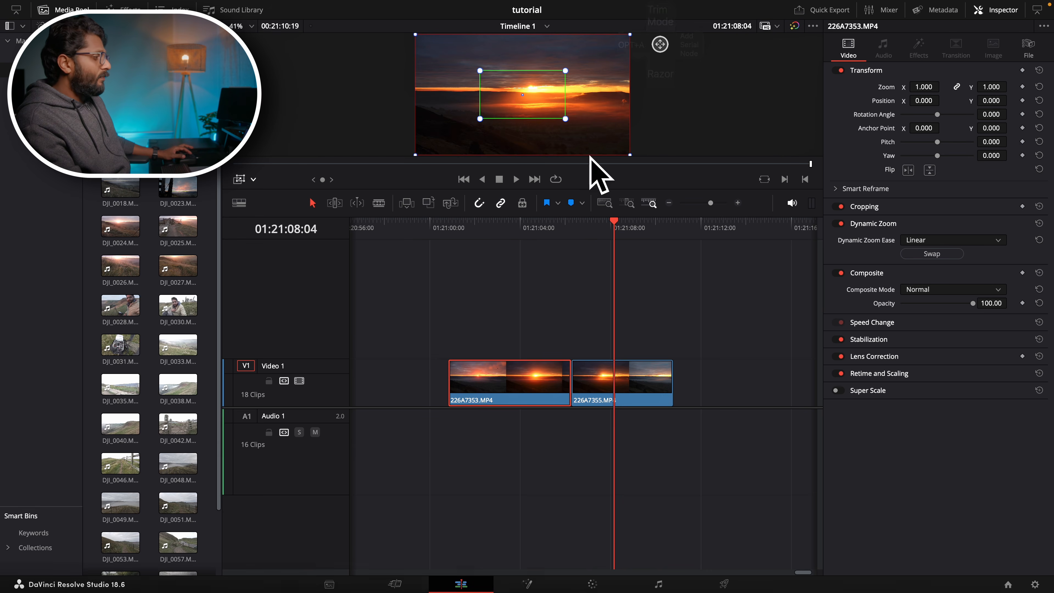
Paste all video attributes and retime effects from 226A7353.MP4 onto 226A7355.MP4, with keyframes set to Maintain Timing.
{"action": "left_click", "coordinate": [518, 229]}
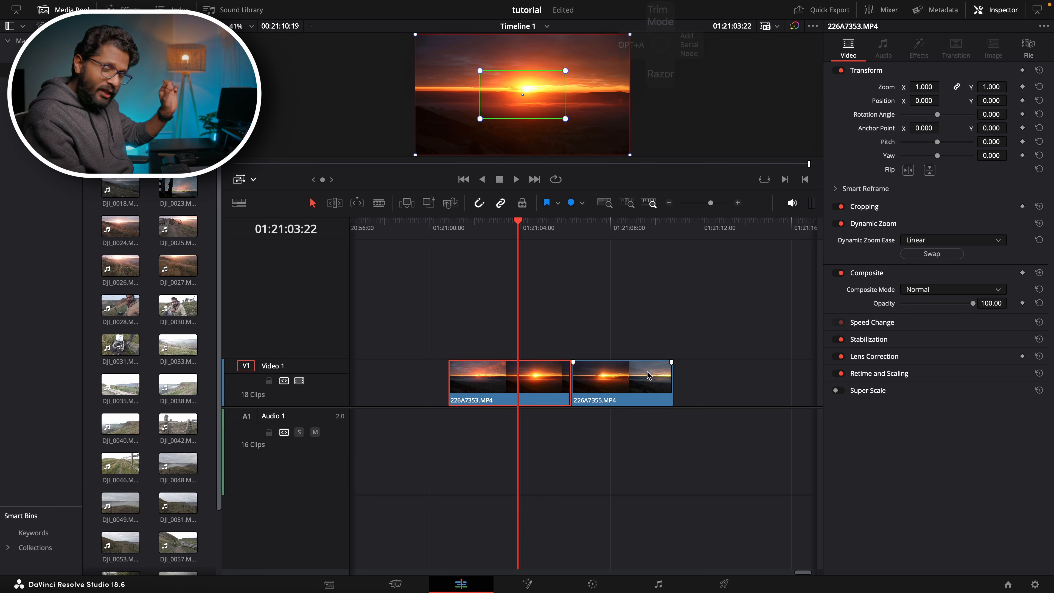
{"action": "left_click", "coordinate": [617, 231]}
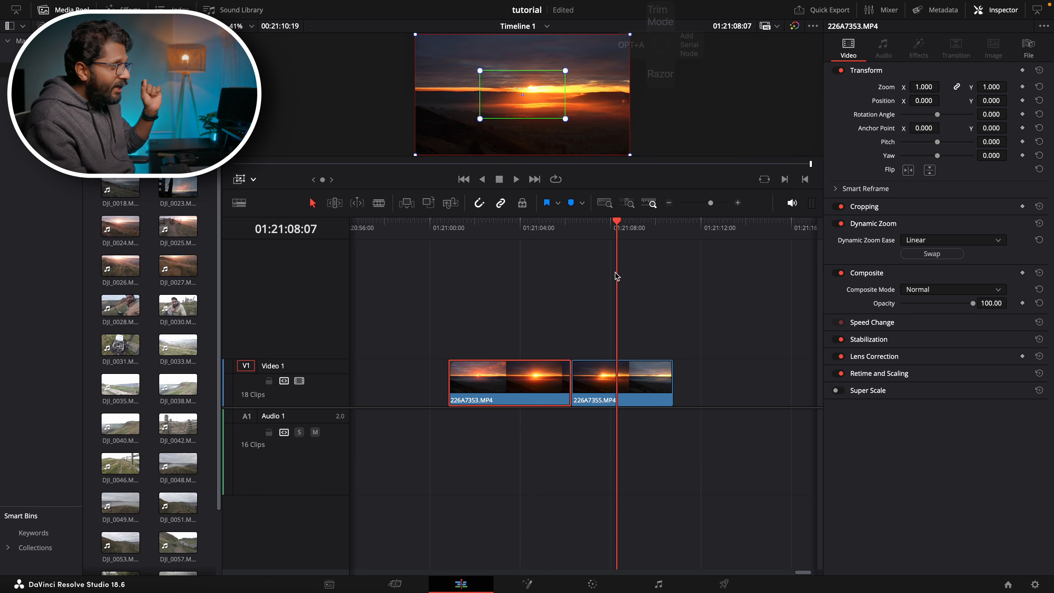
{"action": "left_click", "coordinate": [615, 402]}
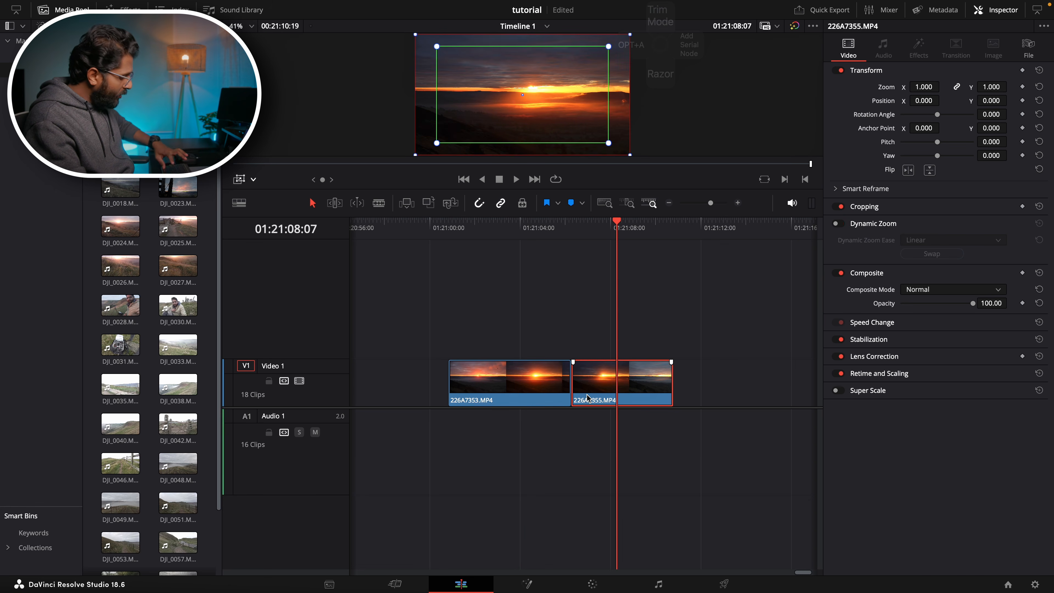
{"action": "key", "text": "alt+v"}
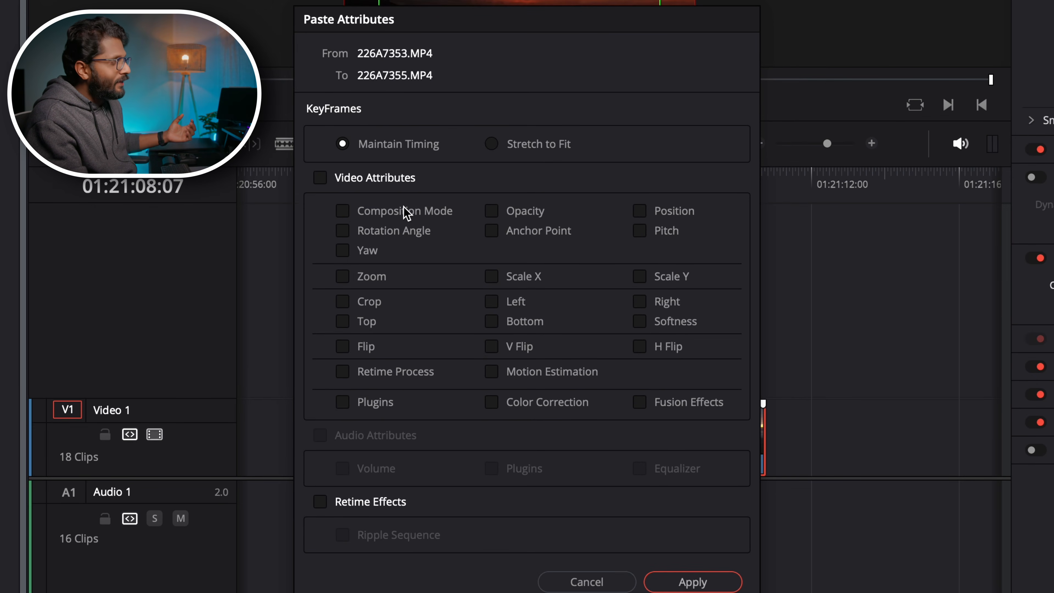
{"action": "left_click", "coordinate": [365, 181]}
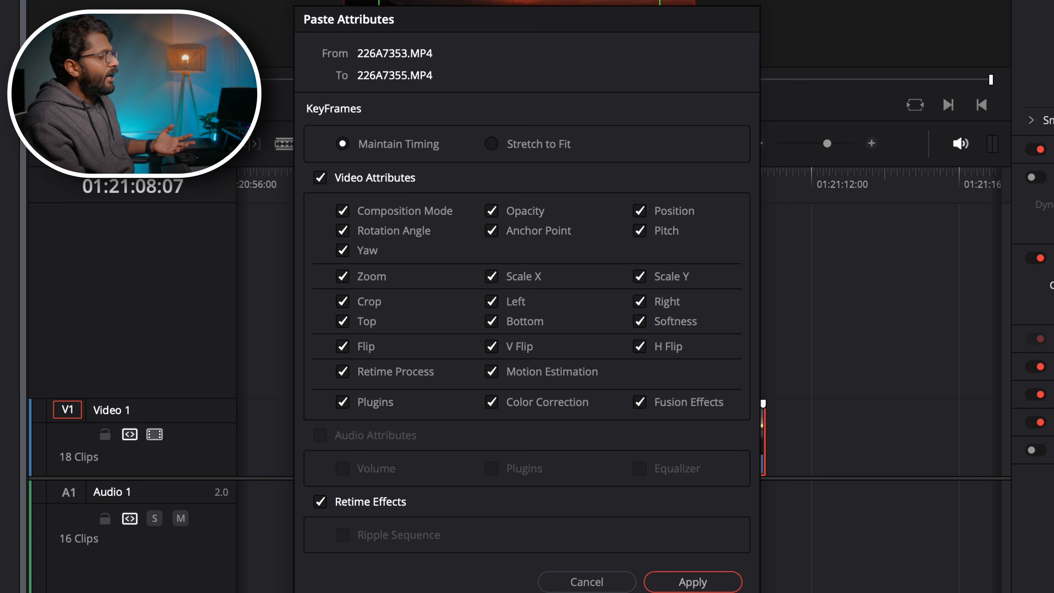
{"action": "left_click", "coordinate": [717, 584]}
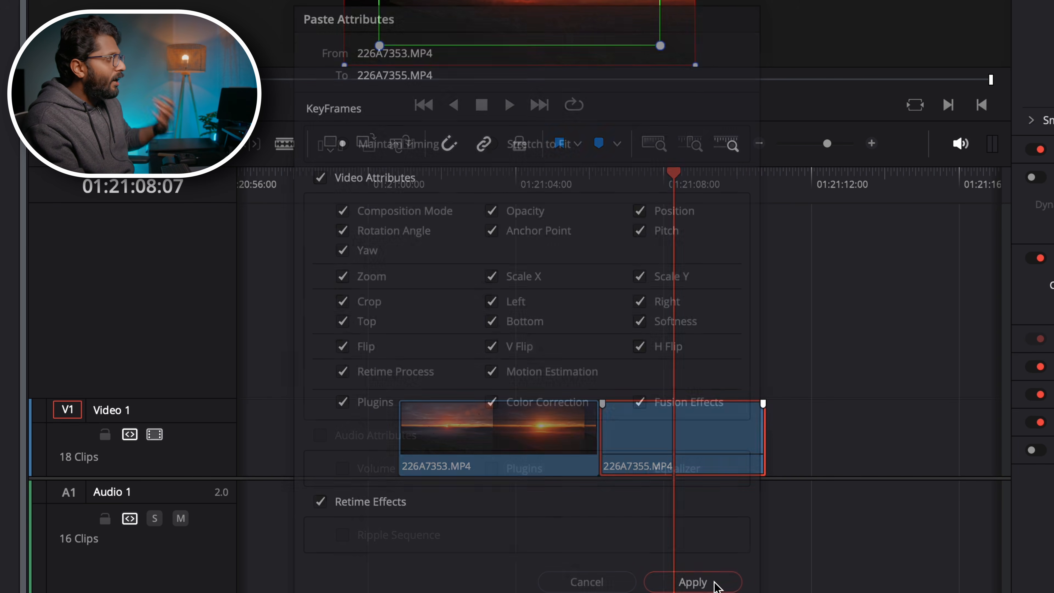
Shrink the inner Dynamic Zoom frame of 226A7355.MP4 in the viewer and play the clip from 01:21:06:07.
{"action": "key", "text": "Right"}
{"action": "key", "text": "Right"}
{"action": "key", "text": "Right"}
{"action": "key", "text": "Right"}
{"action": "key", "text": "Right"}
{"action": "left_click_drag", "start_coordinate": [434, 142], "coordinate": [463, 128]}
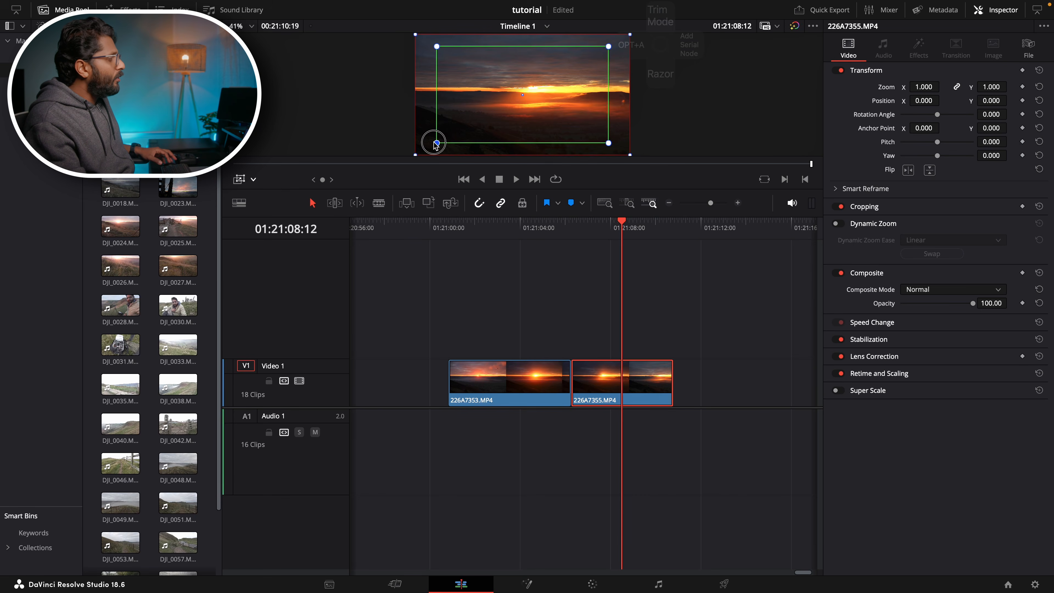
{"action": "left_click_drag", "start_coordinate": [603, 227], "coordinate": [573, 228]}
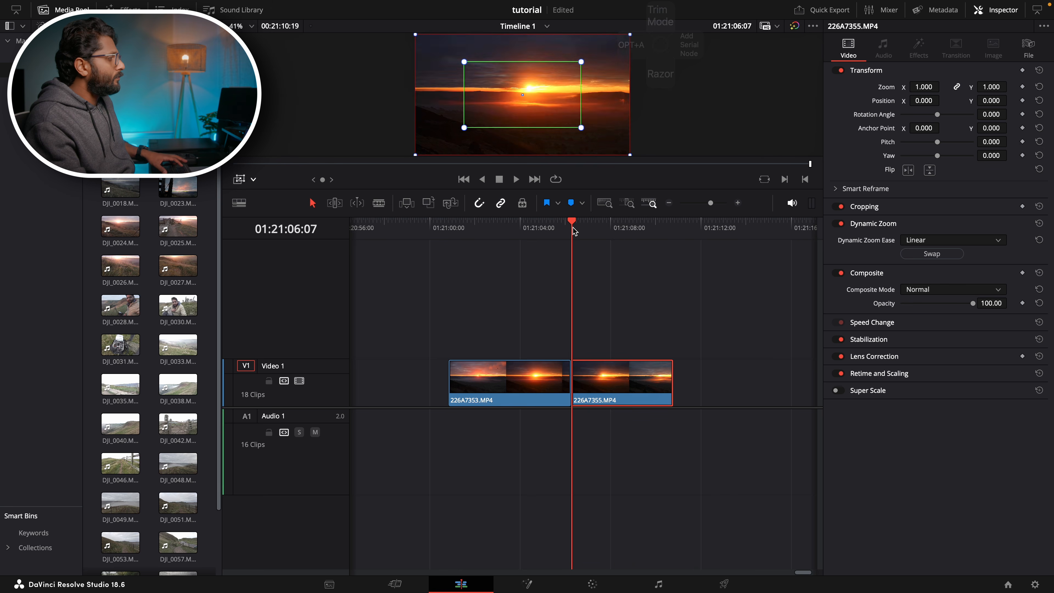
{"action": "key", "text": "space"}
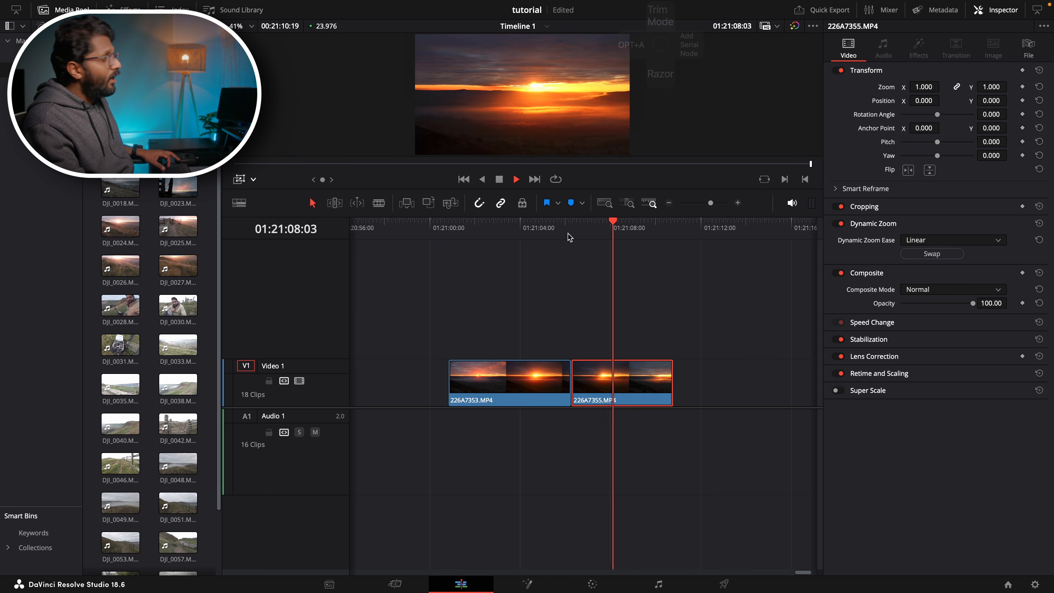
{"action": "key", "text": "space"}
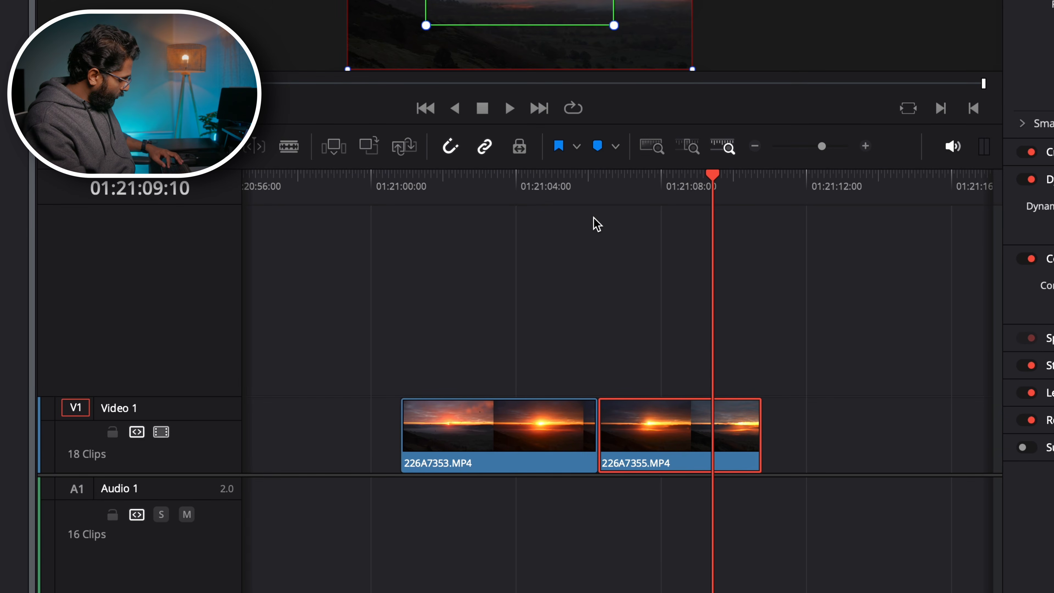
Paste the attributes of 226A7353.MP4 onto 226A7355.MP4 again, including Retime Process and Motion Estimation, and play the result.
{"action": "key", "text": "alt+v"}
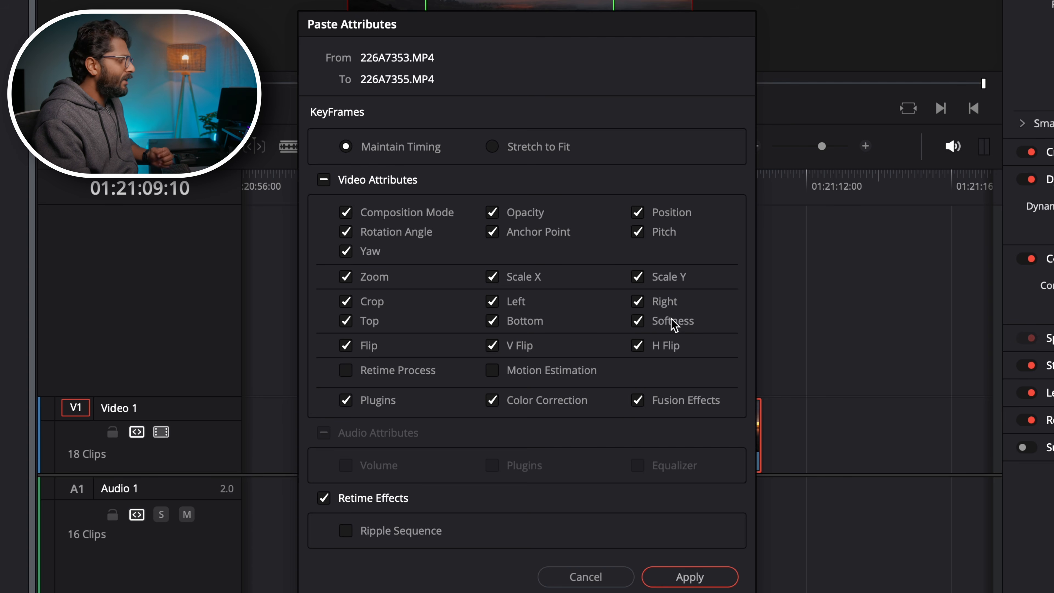
{"action": "left_click", "coordinate": [527, 370]}
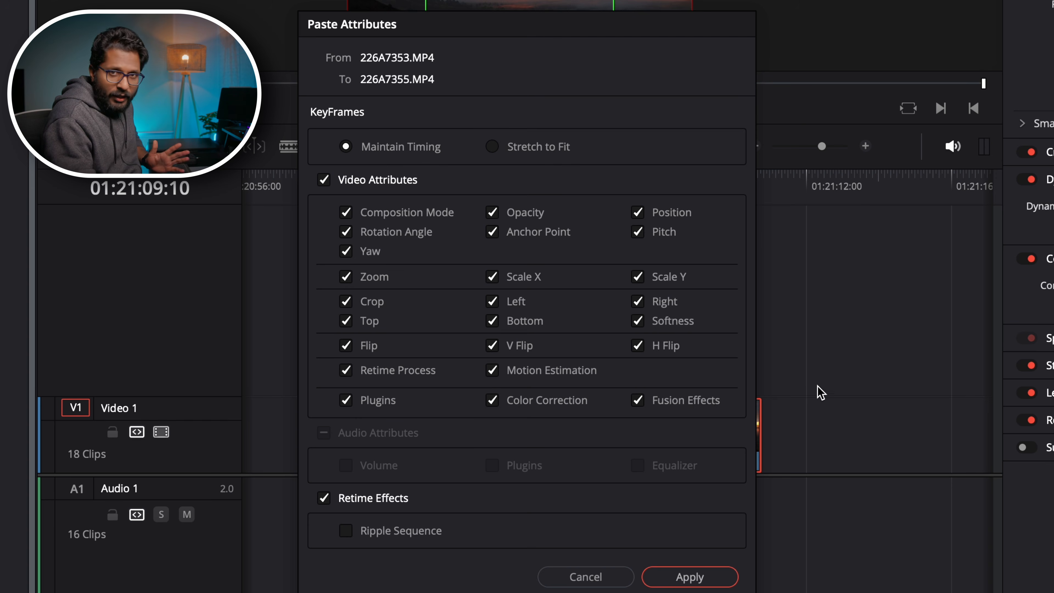
{"action": "left_click", "coordinate": [683, 576]}
{"action": "left_click", "coordinate": [635, 192]}
{"action": "key", "text": "space"}
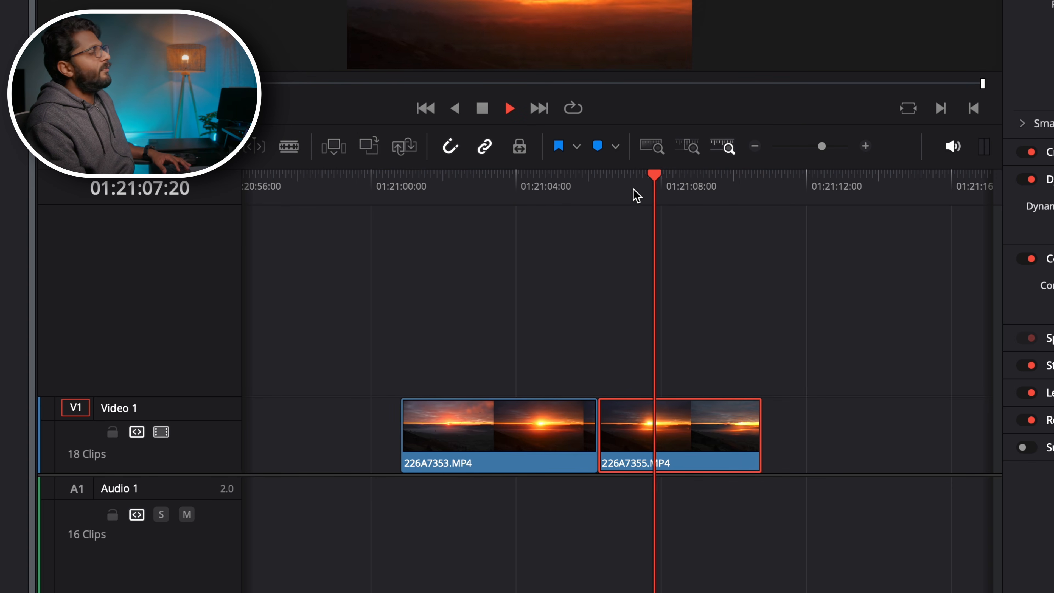
{"action": "key", "text": "space"}
Select both B-roll clips, 226A7353.MP4 and 226A7355.MP4, on Video 1.
{"action": "left_click_drag", "start_coordinate": [850, 377], "coordinate": [767, 426]}
{"action": "key", "text": "super+equal"}
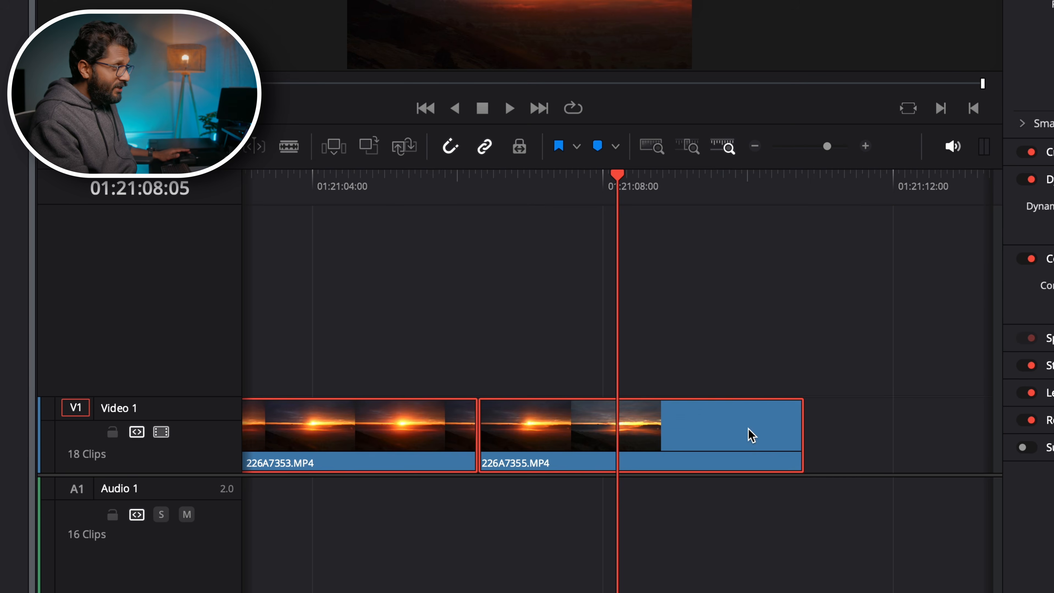
{"action": "key", "text": "super+minus"}
{"action": "key", "text": "super+minus"}
{"action": "key", "text": "super+minus"}
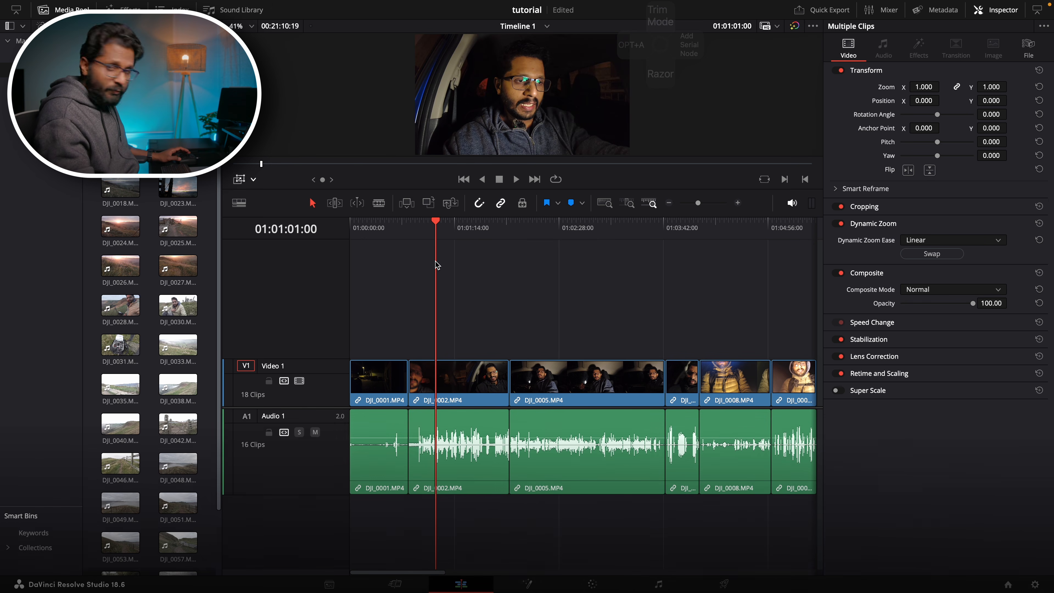
Play DJI_0002 from 01:01:01:00, pause at 01:01:05:01 and resume playback.
{"action": "key", "text": "super+minus"}
{"action": "key", "text": "super+equal"}
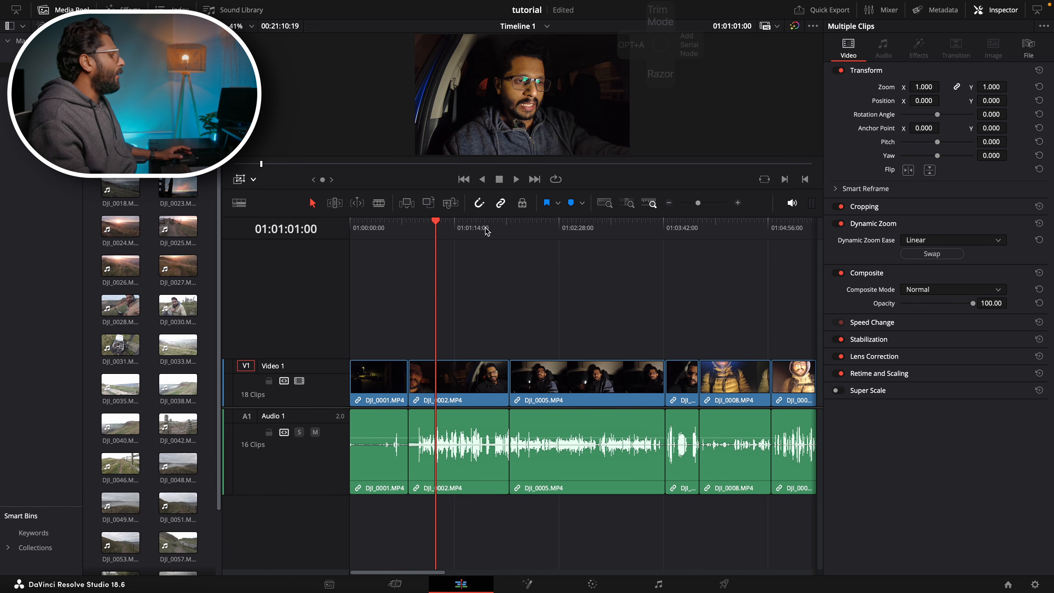
{"action": "key", "text": "super+equal"}
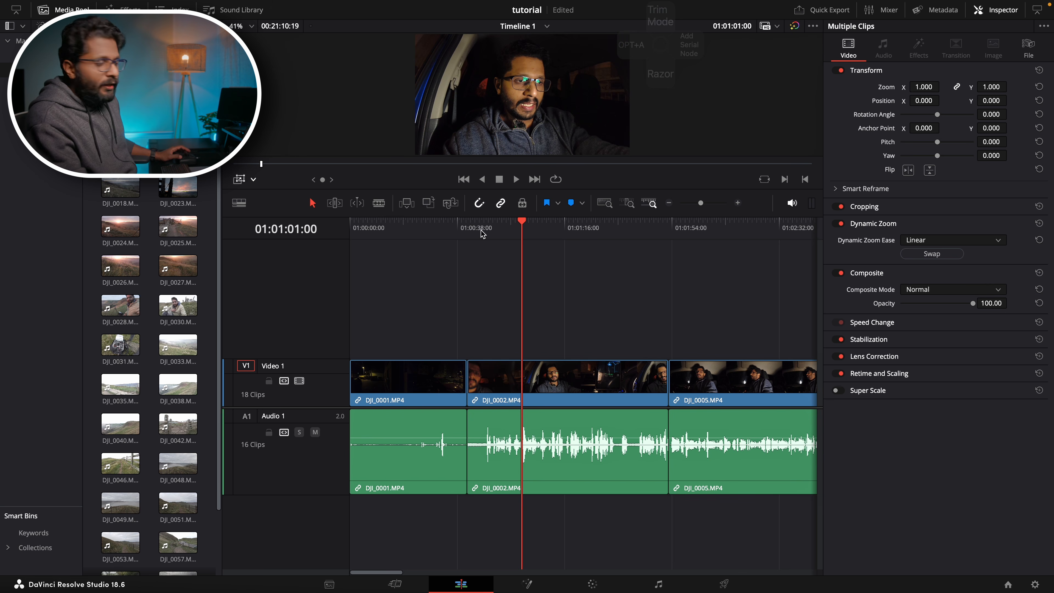
{"action": "key", "text": "l"}
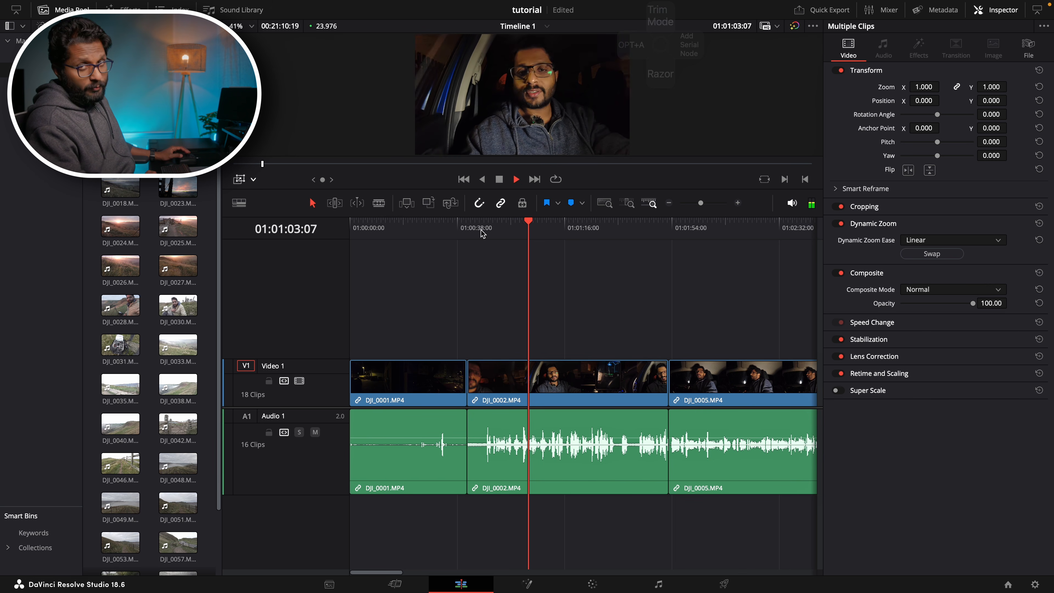
{"action": "key", "text": "k"}
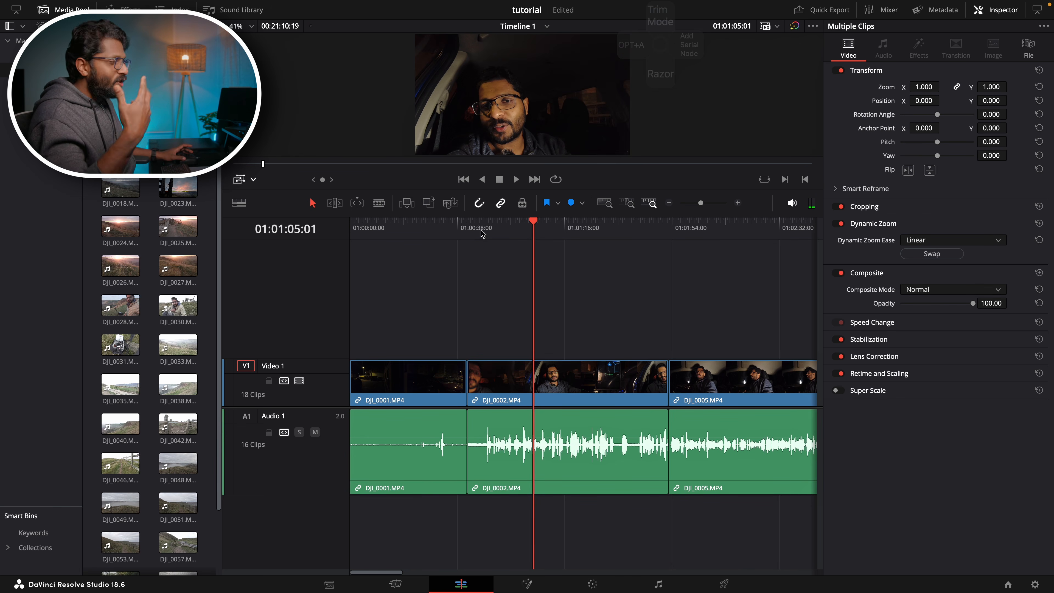
{"action": "key", "text": "space"}
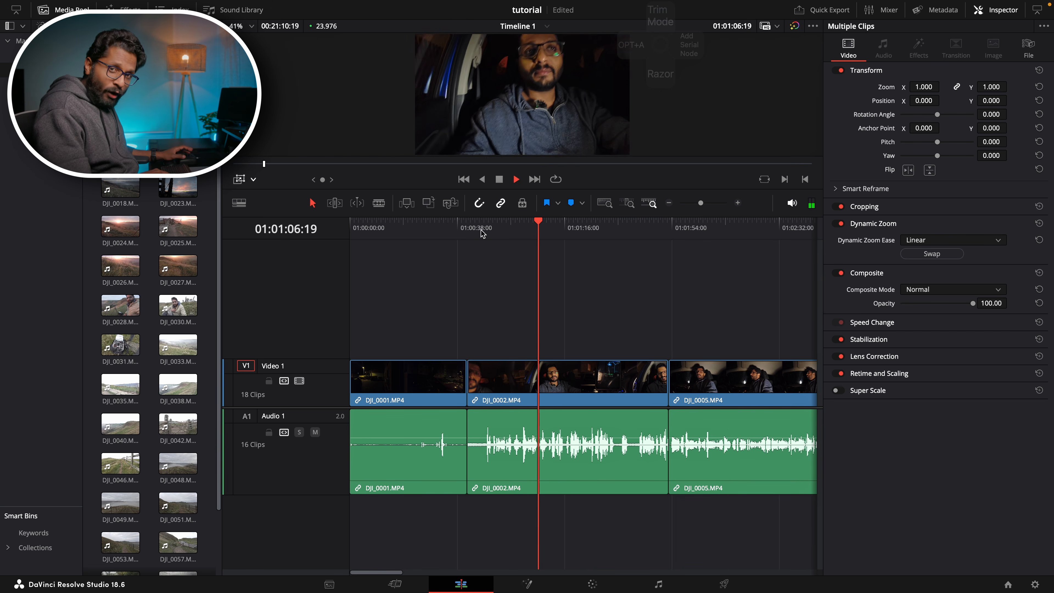
Speed up forward playback to 2x, 4x and 8x while raising the system volume, and stop at 01:01:55:05.
{"action": "key", "text": "l"}
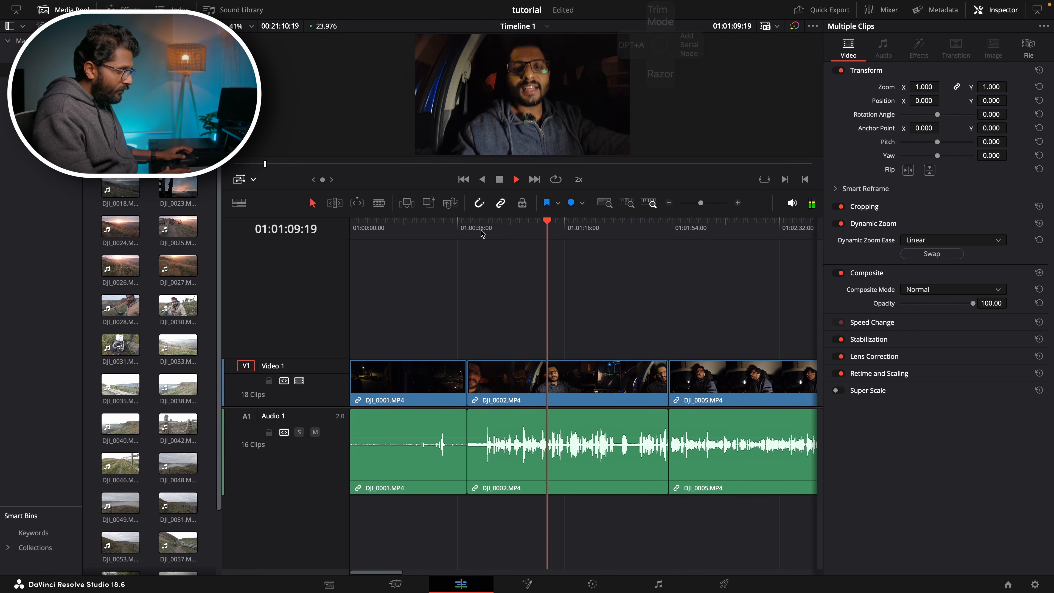
{"action": "key", "text": "XF86AudioRaiseVolume"}
{"action": "key", "text": "XF86AudioRaiseVolume"}
{"action": "key", "text": "XF86AudioRaiseVolume"}
{"action": "key", "text": "XF86AudioRaiseVolume"}
{"action": "key", "text": "XF86AudioRaiseVolume"}
{"action": "key", "text": "XF86AudioRaiseVolume"}
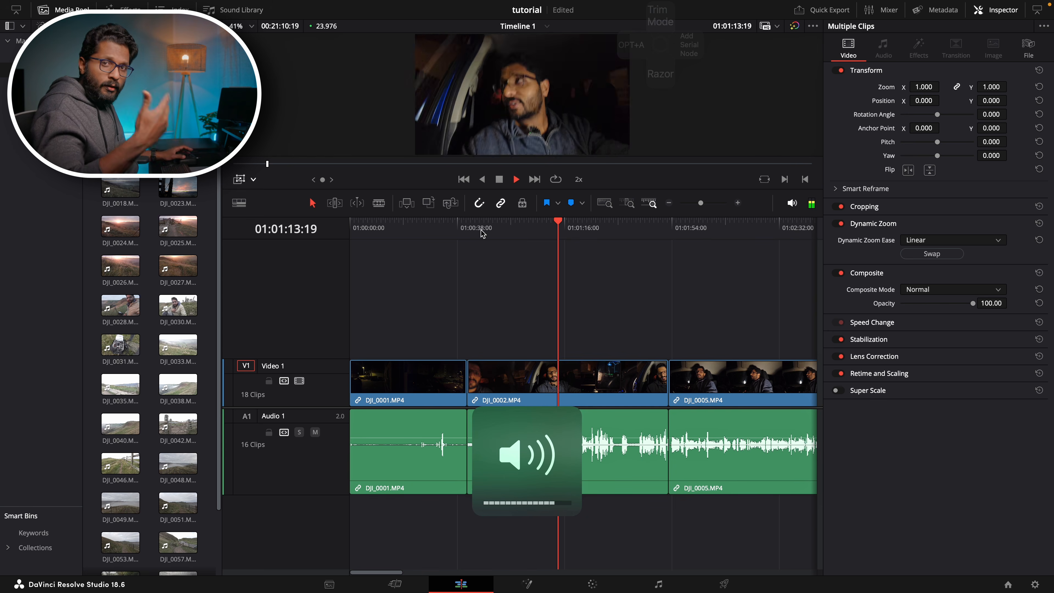
{"action": "key", "text": "l"}
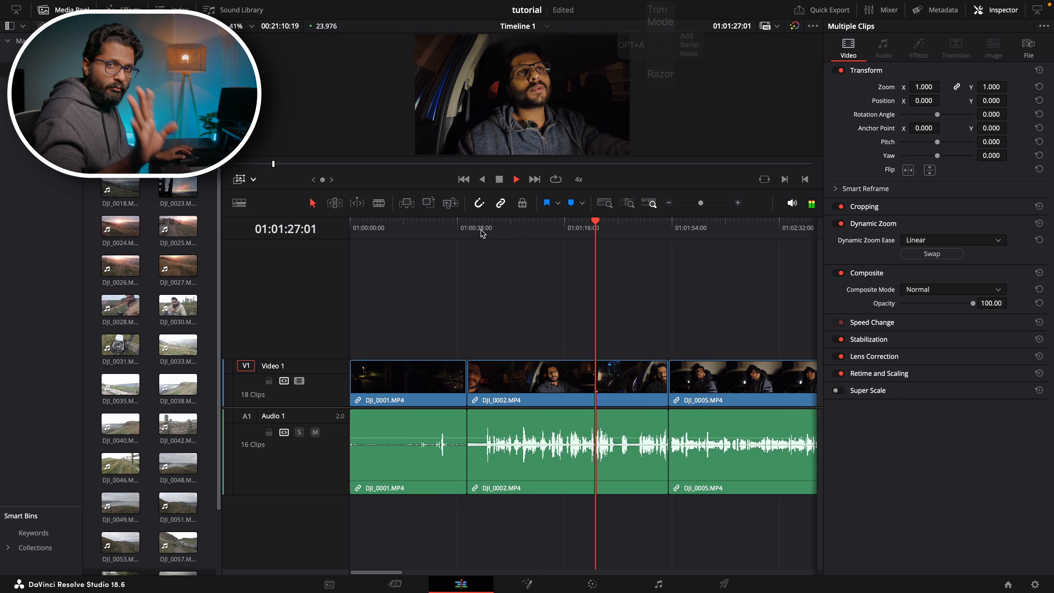
{"action": "key", "text": "l"}
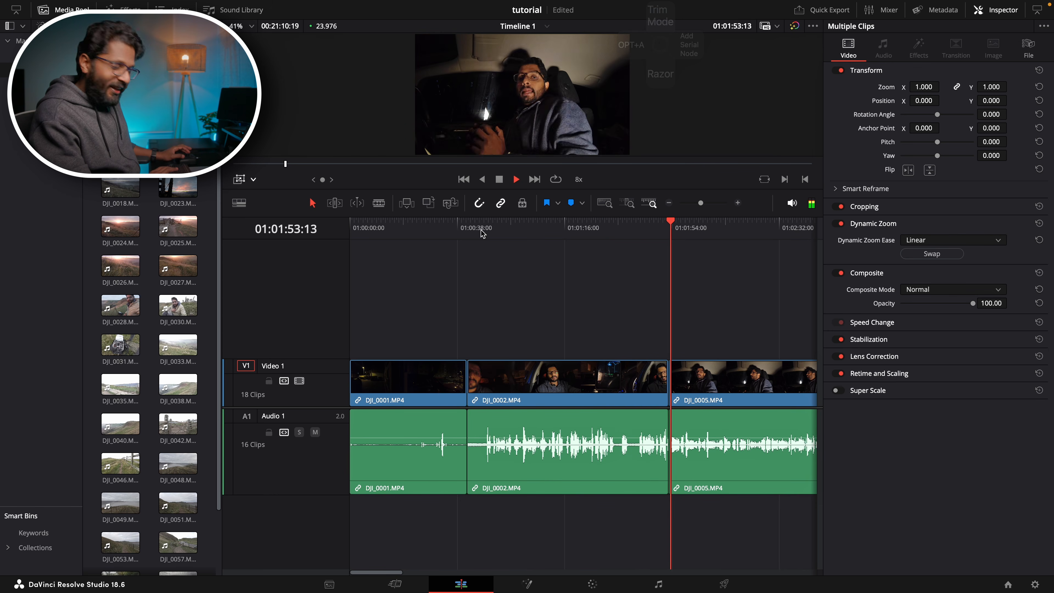
{"action": "key", "text": "space"}
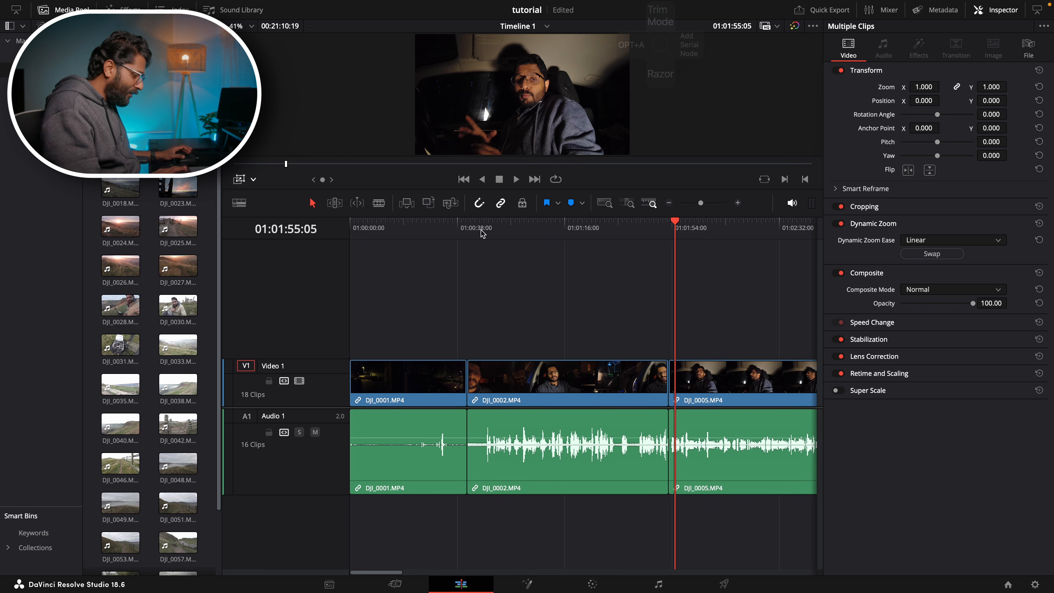
Play the timeline in reverse, speed up the reverse playback, and stop at 01:01:45:11.
{"action": "key", "text": "j"}
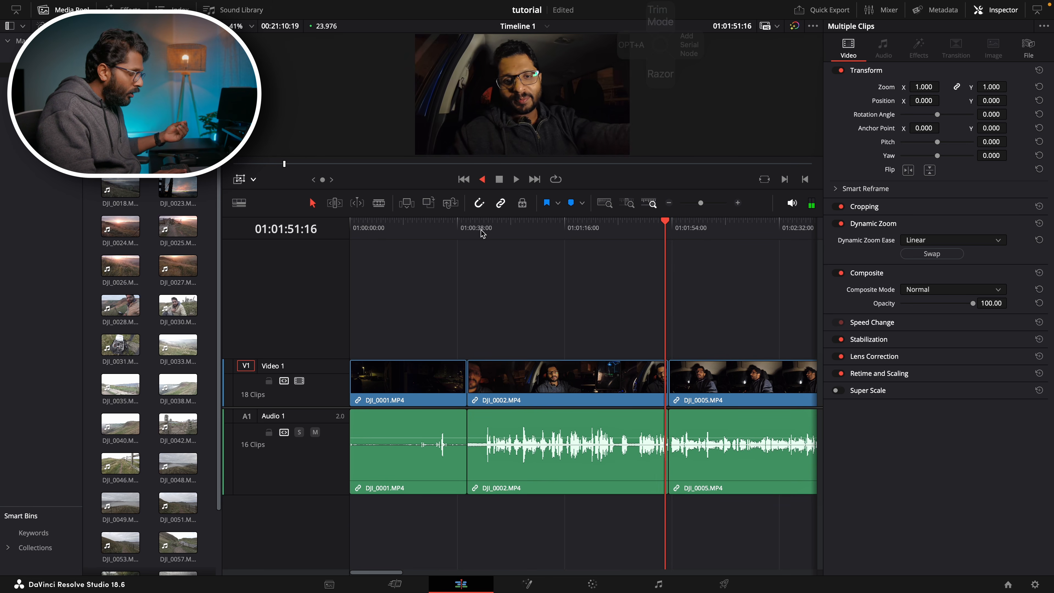
{"action": "key", "text": "j"}
{"action": "key", "text": "space"}
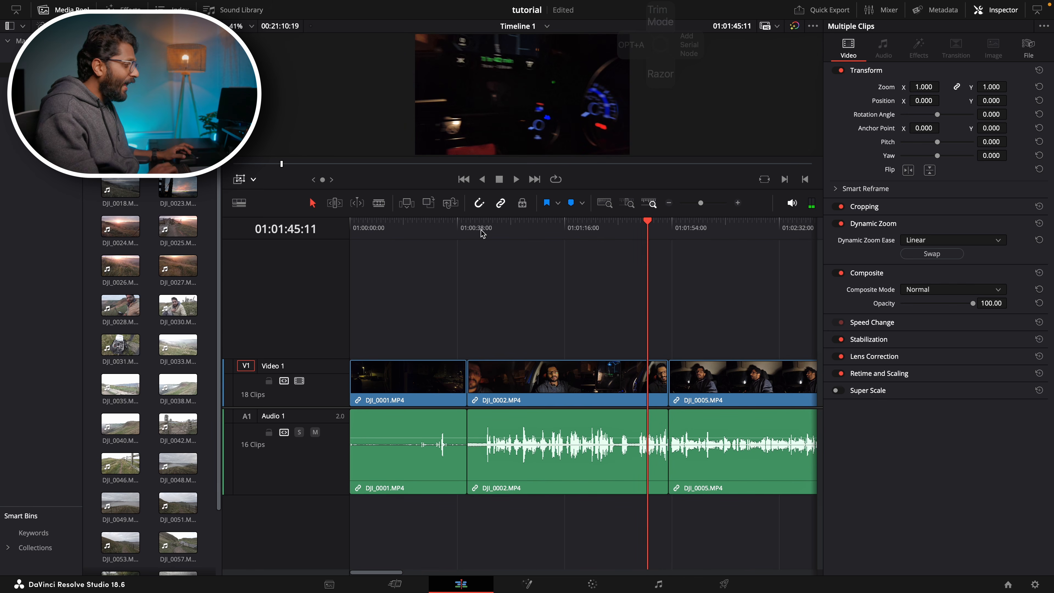
Play the timeline forward from 01:01:45:11, pause and resume, speed playback up to 2x, and stop at 01:01:54:08.
{"action": "key", "text": "space"}
{"action": "key", "text": "space"}
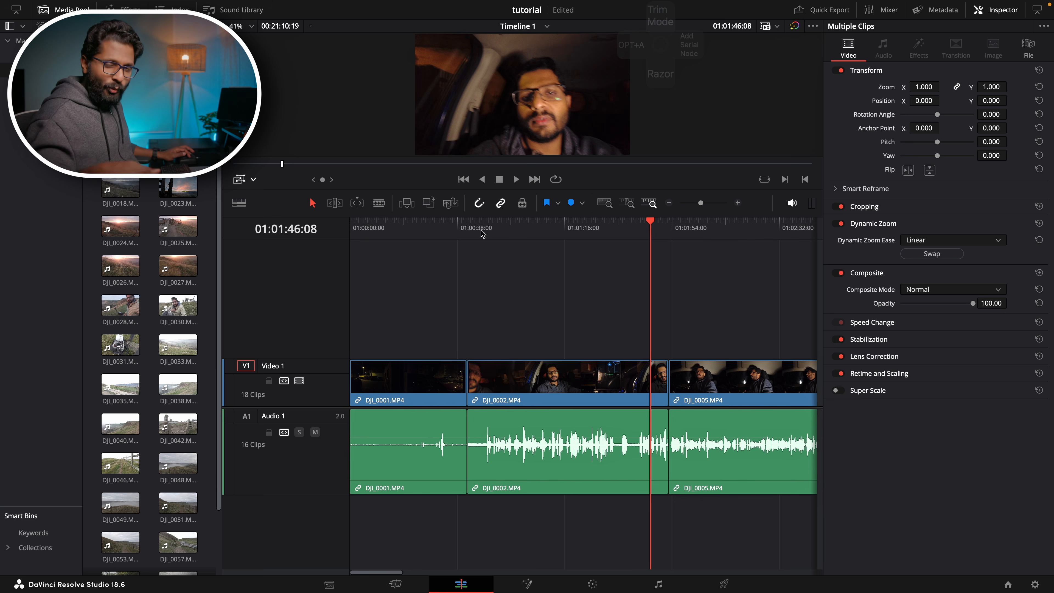
{"action": "key", "text": "space"}
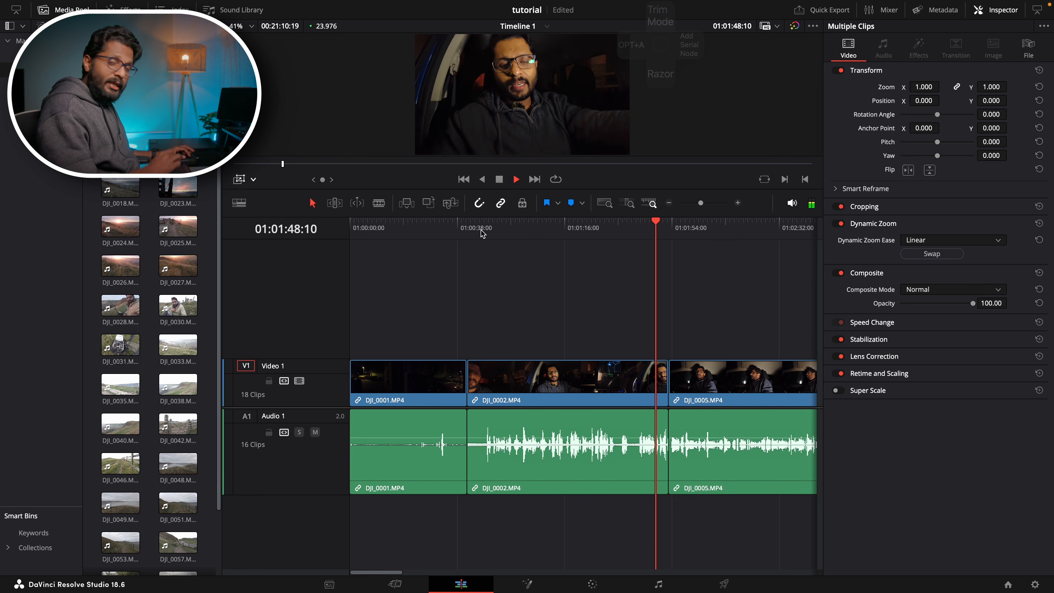
{"action": "key", "text": "l"}
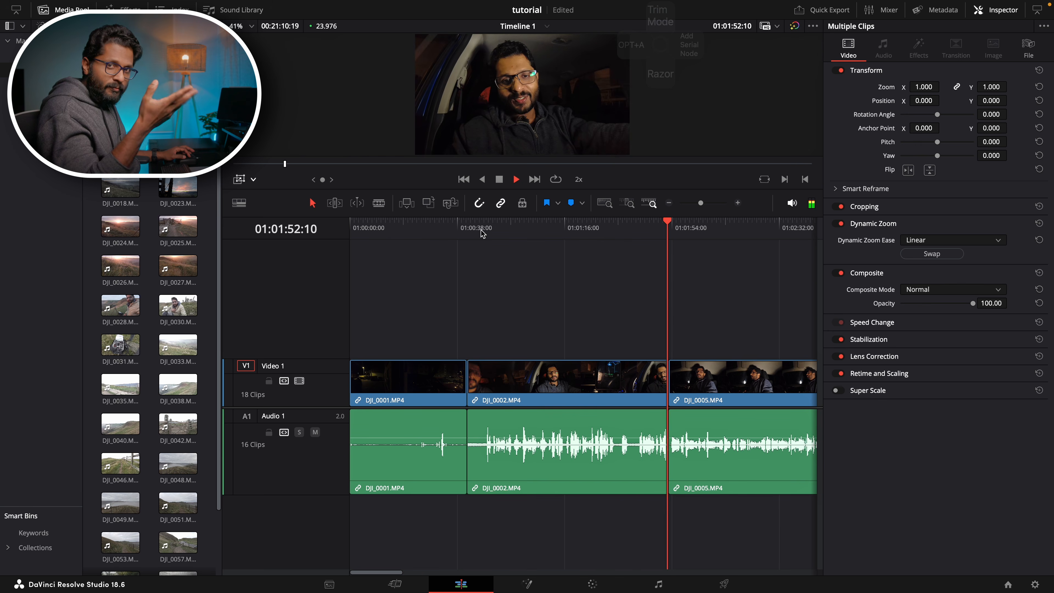
{"action": "key", "text": "space"}
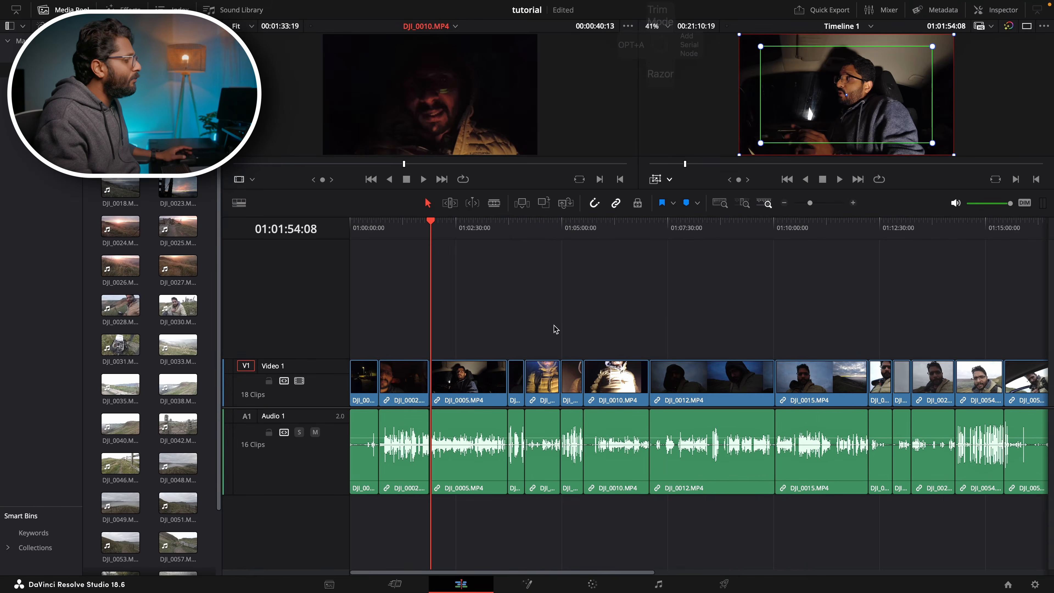
Box-select all clips from DJI_0005 to the end of the timeline and clear the selection.
{"action": "key", "text": "super+minus"}
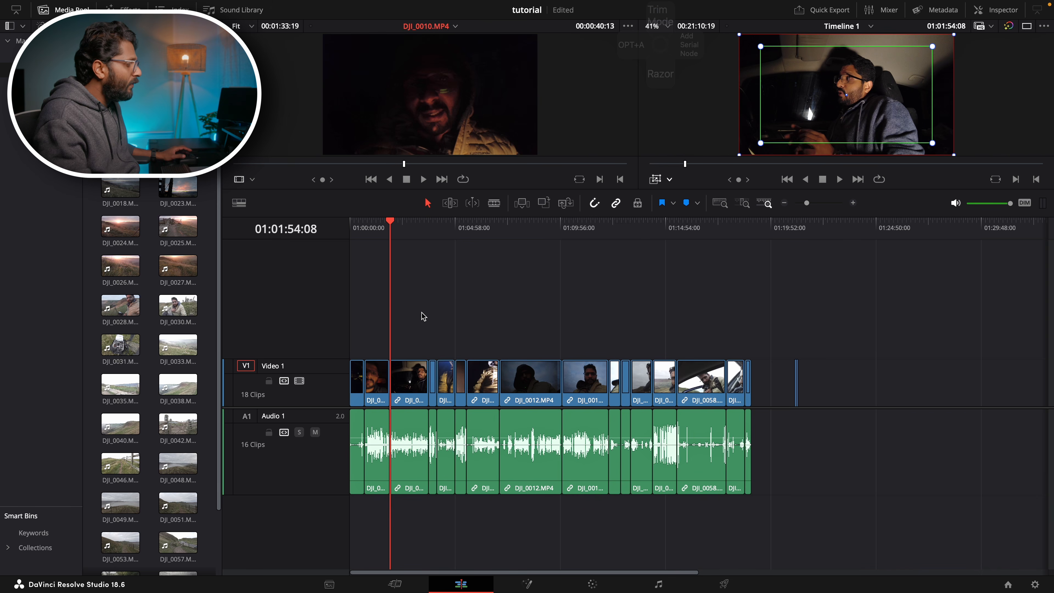
{"action": "mouse_move", "coordinate": [415, 350]}
{"action": "left_mouse_down"}
{"action": "mouse_move", "coordinate": [584, 537]}
{"action": "mouse_move", "coordinate": [853, 522]}
{"action": "left_mouse_up"}
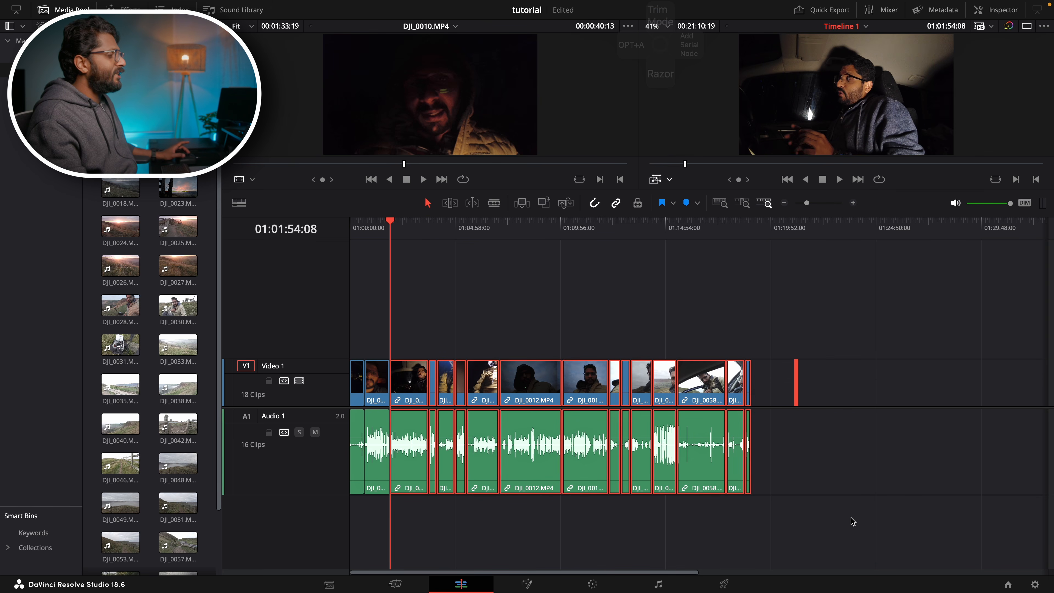
{"action": "key", "text": "super+equal"}
{"action": "key", "text": "super+equal"}
{"action": "key", "text": "super+equal"}
{"action": "left_click", "coordinate": [694, 290]}
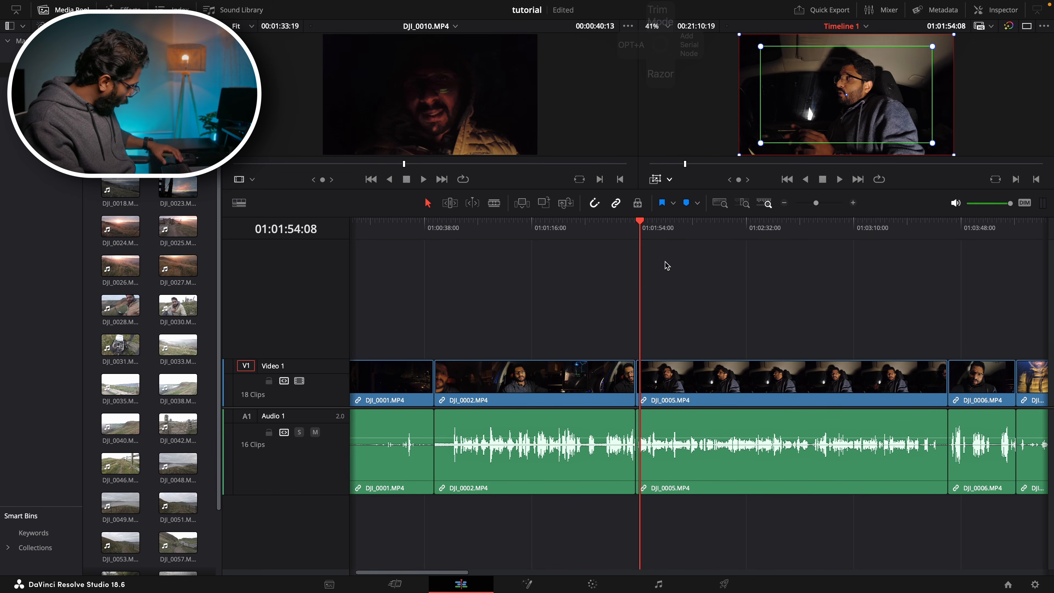
Place the playhead at 01:02:04:09 and select all clips forward from DJI_0005 on all tracks.
{"action": "left_click", "coordinate": [667, 228]}
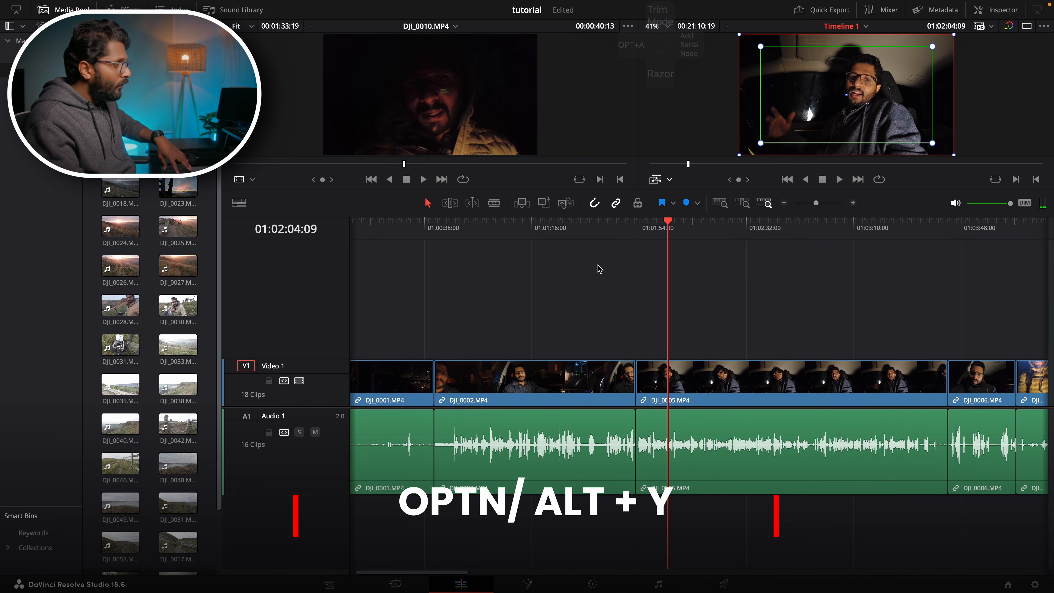
{"action": "key", "text": "alt+y"}
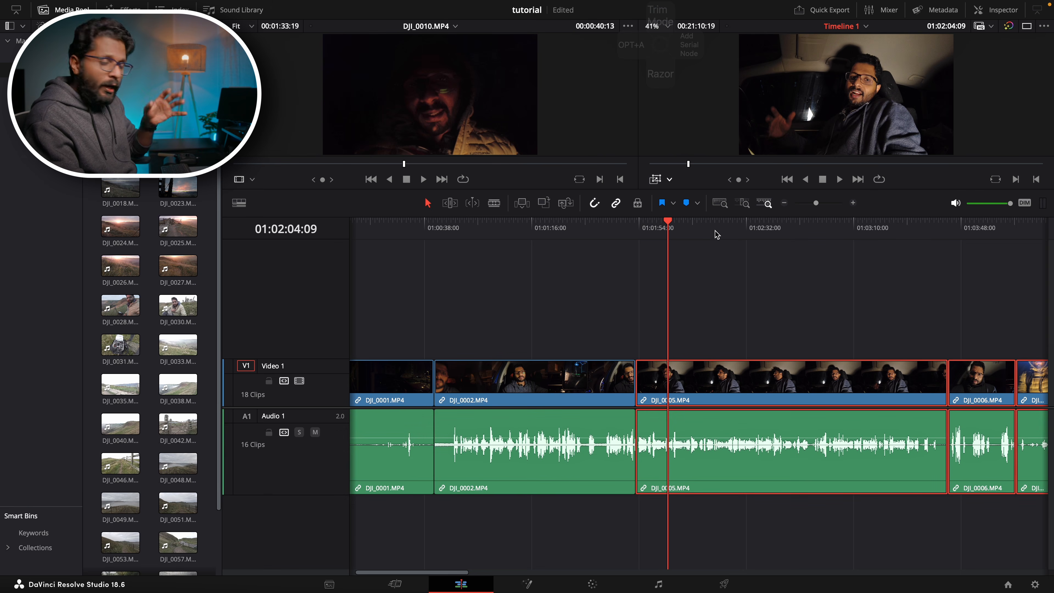
{"action": "key", "text": "super+minus"}
{"action": "key", "text": "super+minus"}
{"action": "key", "text": "super+equal"}
{"action": "key", "text": "super+equal"}
{"action": "key", "text": "super+equal"}
{"action": "key", "text": "super+minus"}
{"action": "left_click_drag", "start_coordinate": [726, 381], "coordinate": [773, 389]}
Place the playhead at 01:02:27:02 and select all clips backward from it on all tracks.
{"action": "left_click", "coordinate": [762, 232]}
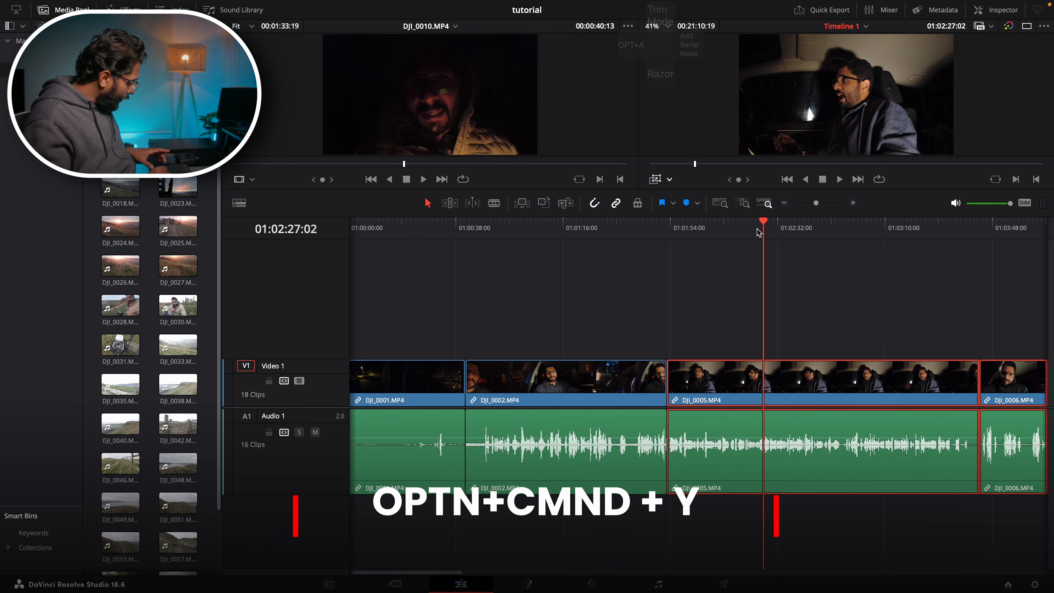
{"action": "key", "text": "alt+super+y"}
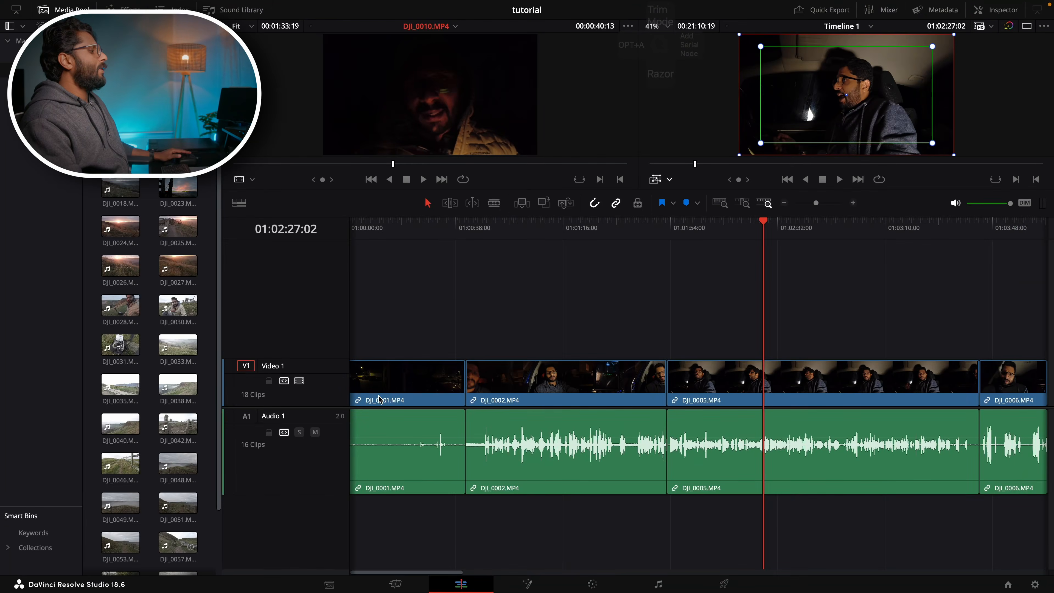
Preview the opening clip DJI_0001, delete it and close the gap it leaves.
{"action": "scroll", "coordinate": [433, 272], "scroll_direction": "down", "scroll_amount": 4}
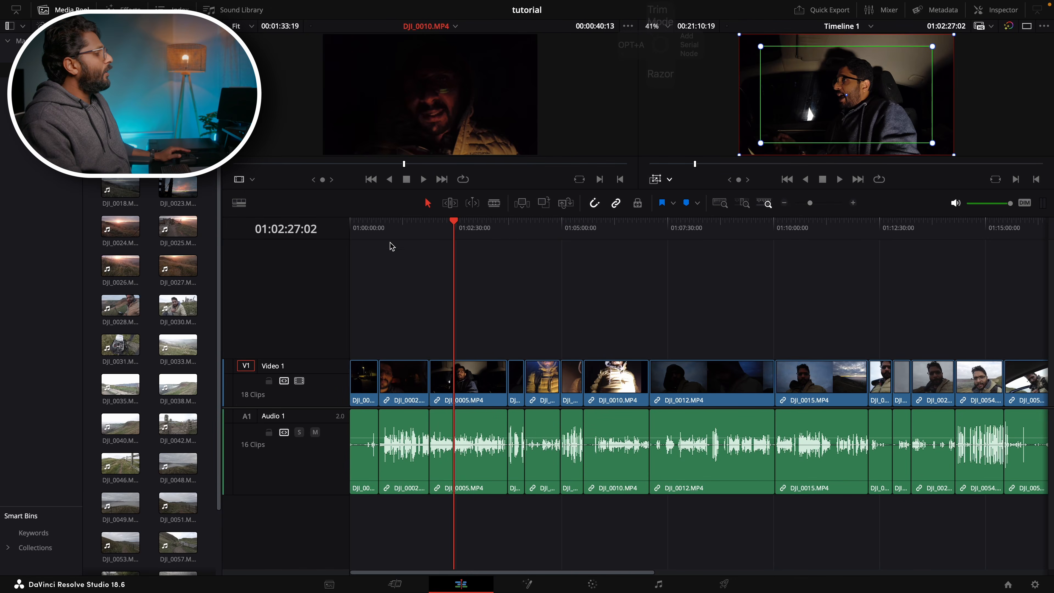
{"action": "key", "text": "Home"}
{"action": "scroll", "coordinate": [442, 239], "scroll_direction": "up", "scroll_amount": 4}
{"action": "key", "text": "space"}
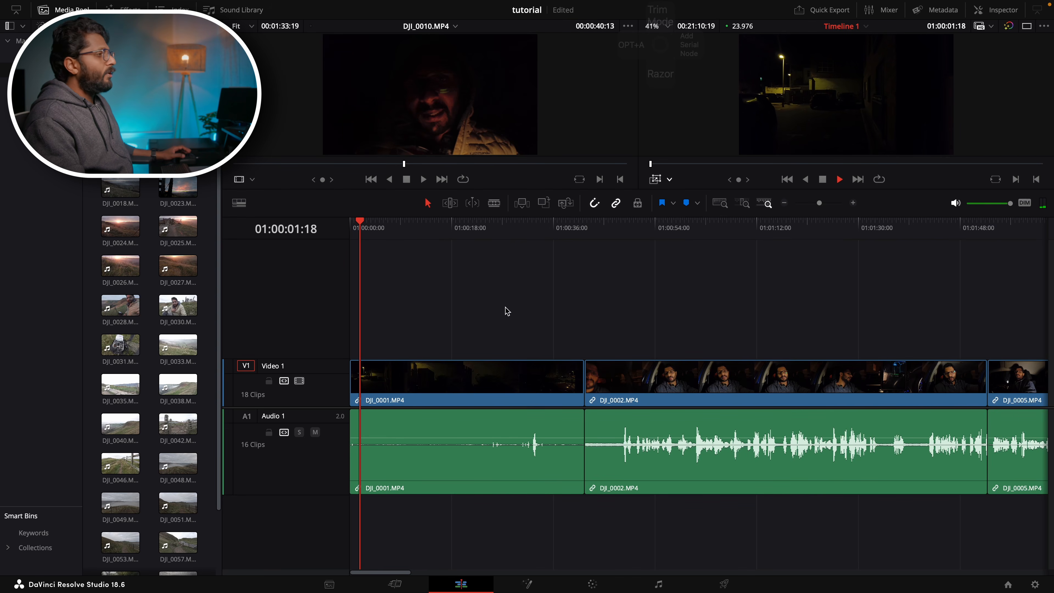
{"action": "key", "text": "space"}
{"action": "left_click", "coordinate": [519, 401]}
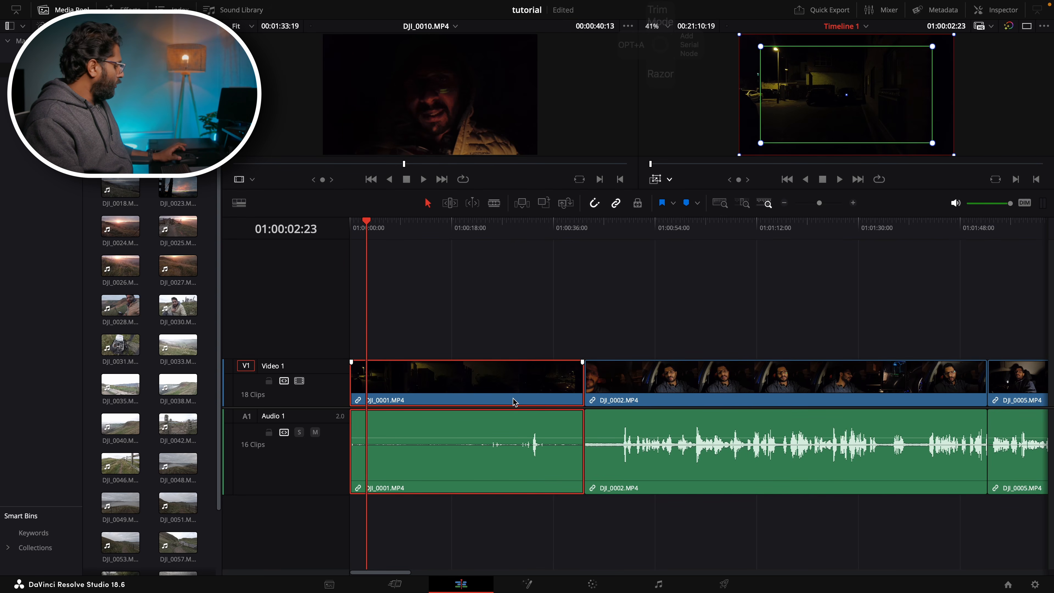
{"action": "key", "text": "Delete"}
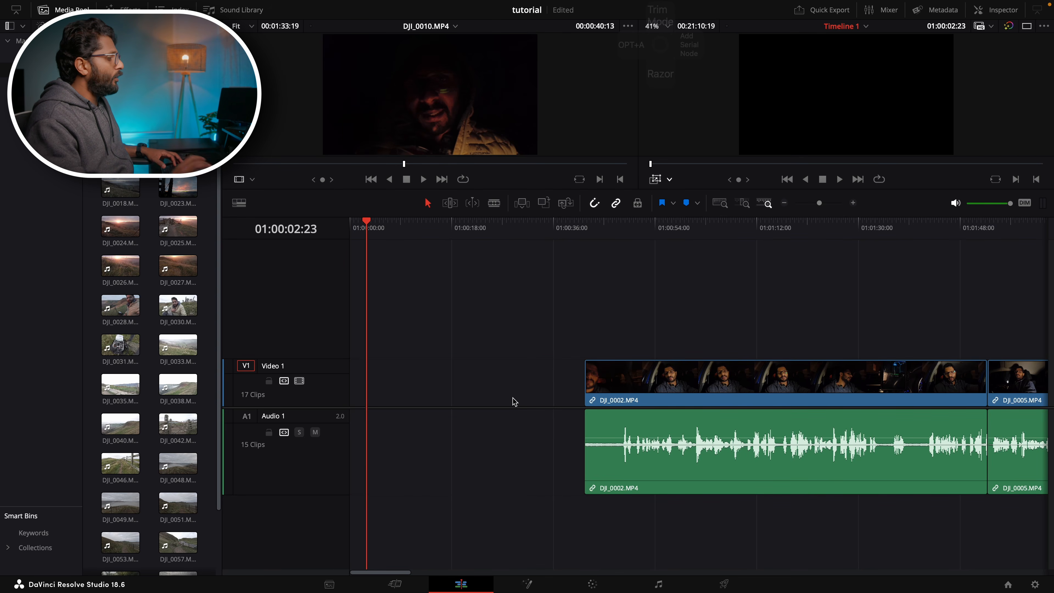
{"action": "left_click", "coordinate": [515, 401]}
{"action": "key", "text": "Delete"}
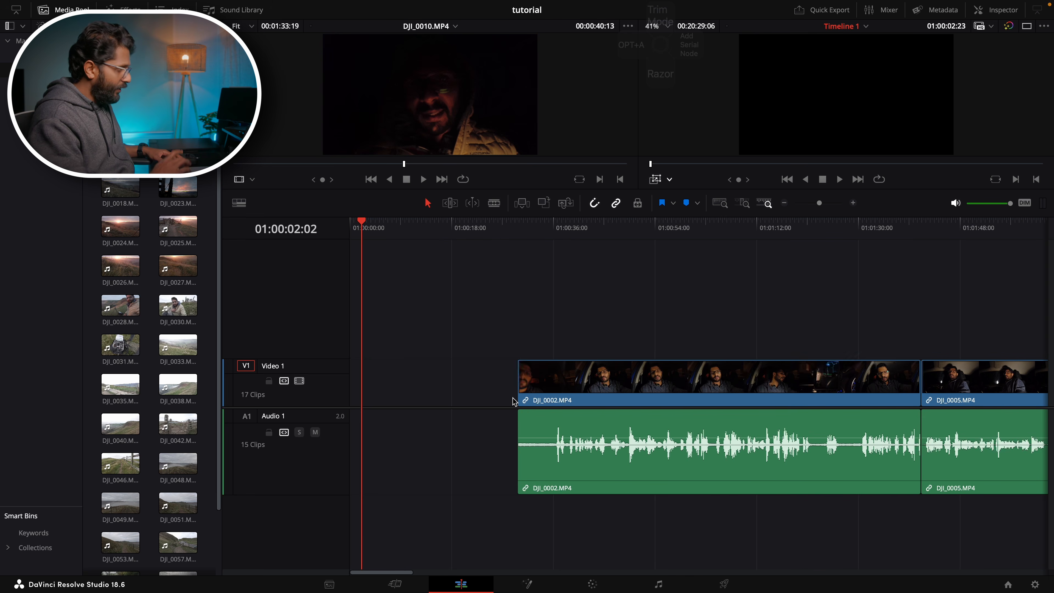
Play DJI_0002 from the start of the timeline and pause at 01:00:13:11.
{"action": "key", "text": "Home"}
{"action": "key", "text": "space"}
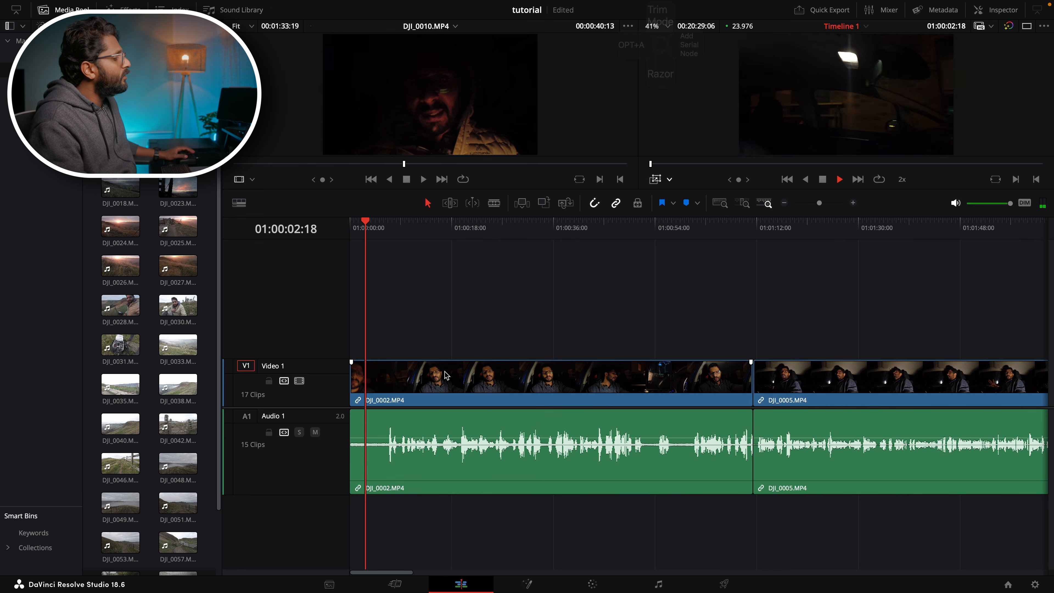
{"action": "key", "text": "space"}
{"action": "key", "text": "space"}
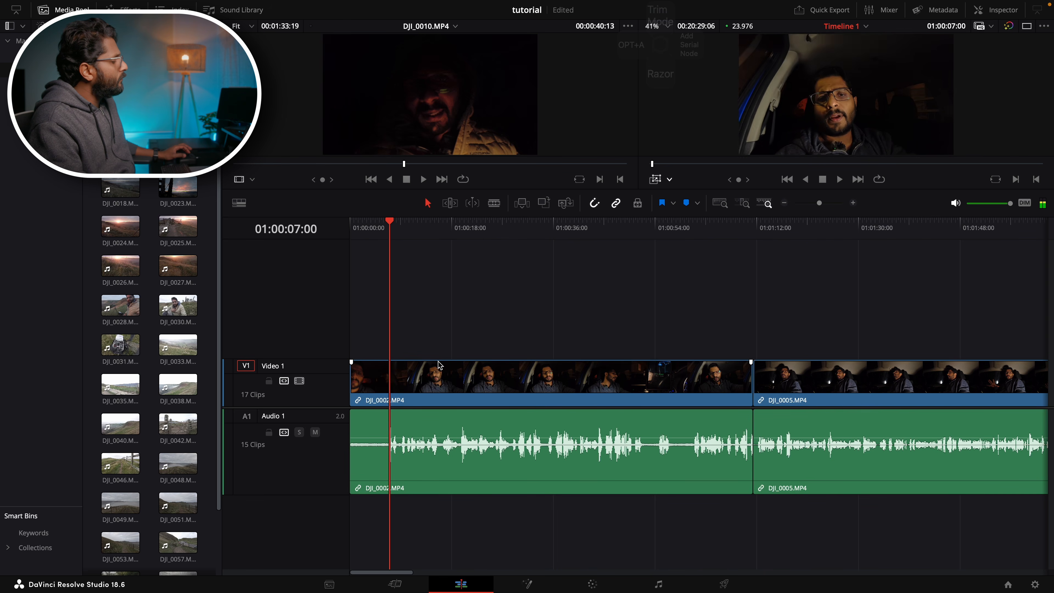
{"action": "key", "text": "super+equal"}
{"action": "key", "text": "super+equal"}
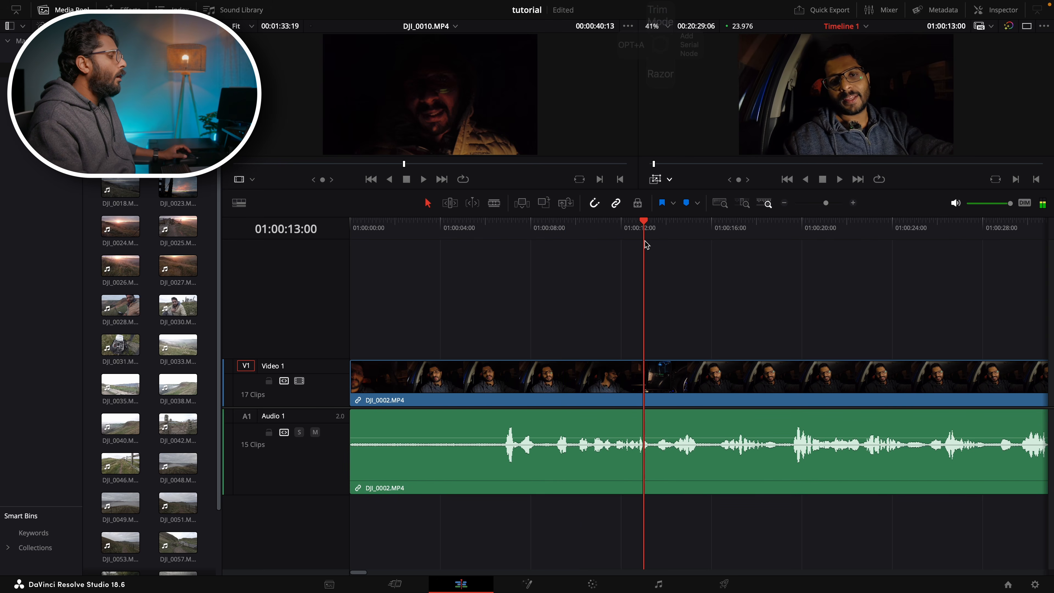
{"action": "key", "text": "space"}
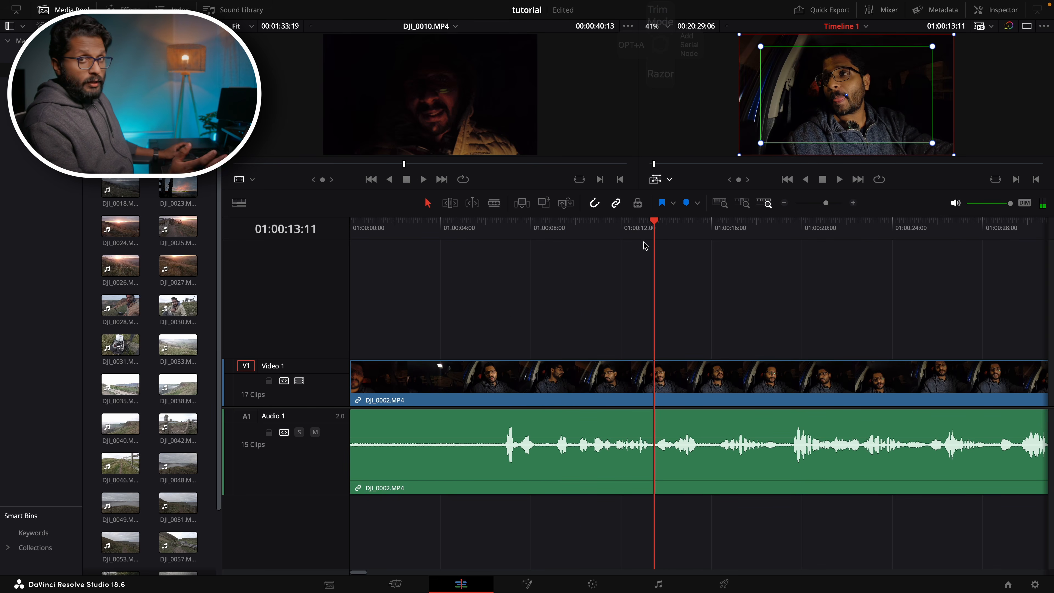
Split DJI_0002 at 01:00:13:11, delete the part before the cut and close the gap.
{"action": "left_click", "coordinate": [582, 378]}
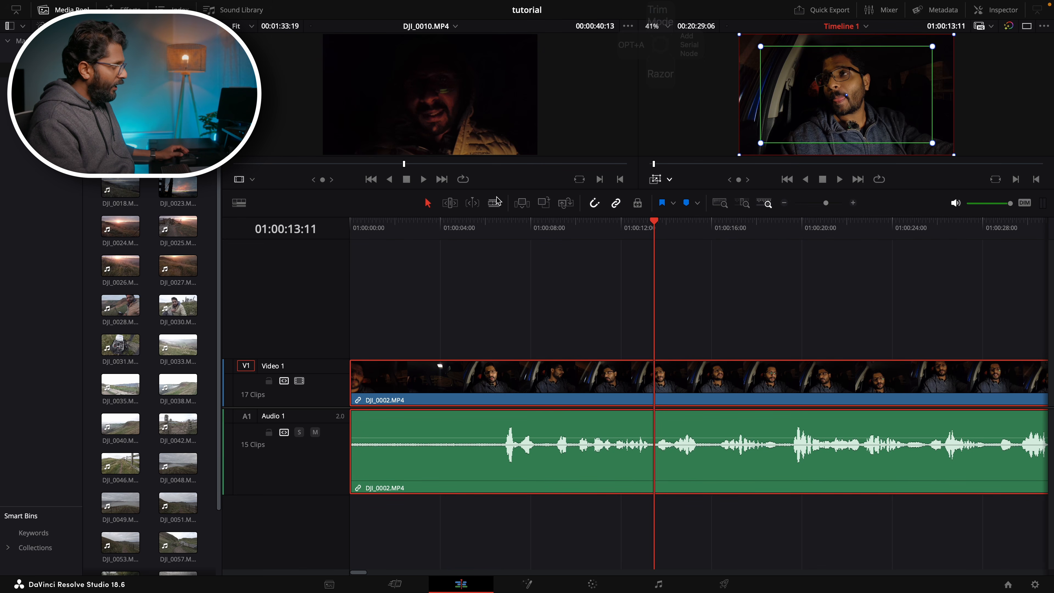
{"action": "key", "text": "super+b"}
{"action": "left_click", "coordinate": [582, 275]}
{"action": "left_click", "coordinate": [530, 443]}
{"action": "key", "text": "BackSpace"}
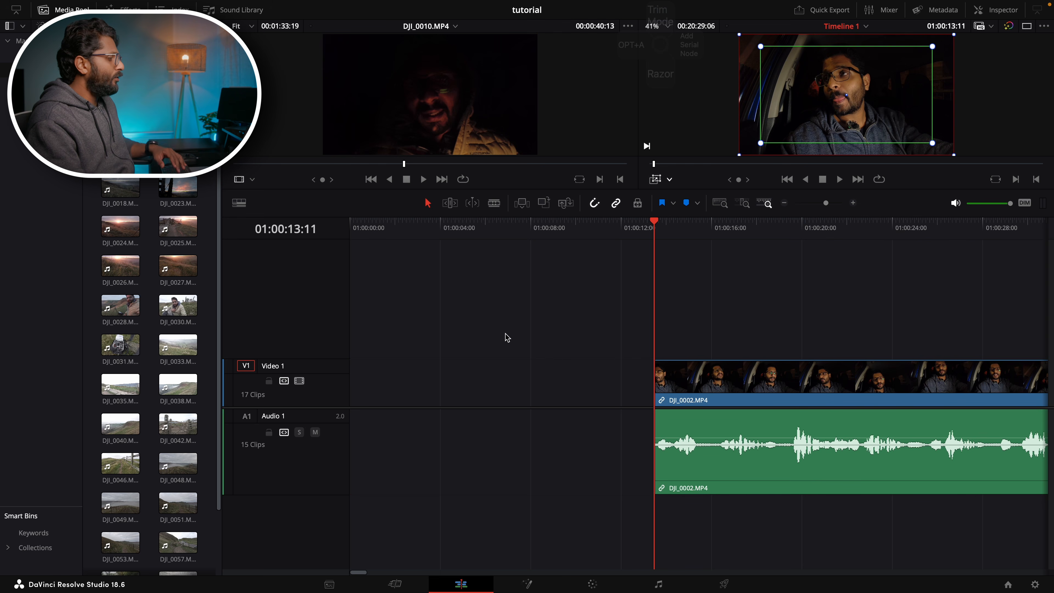
{"action": "left_click", "coordinate": [500, 395]}
{"action": "key", "text": "BackSpace"}
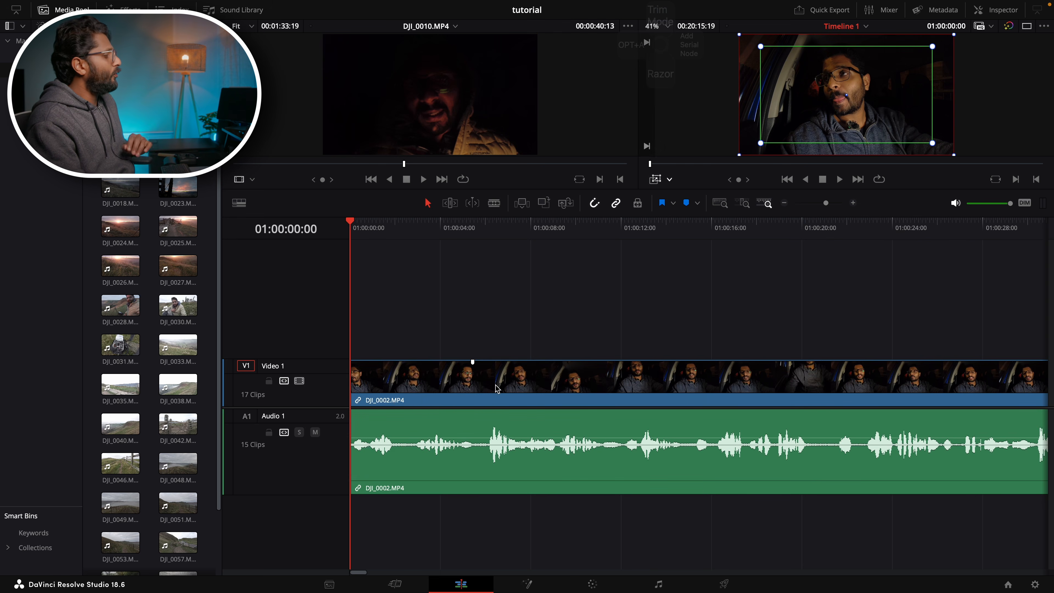
Cut out the section of DJI_0002 between 01:00:10:20 and 01:00:14:10 and close the gap.
{"action": "left_click", "coordinate": [395, 229]}
{"action": "key", "text": "space"}
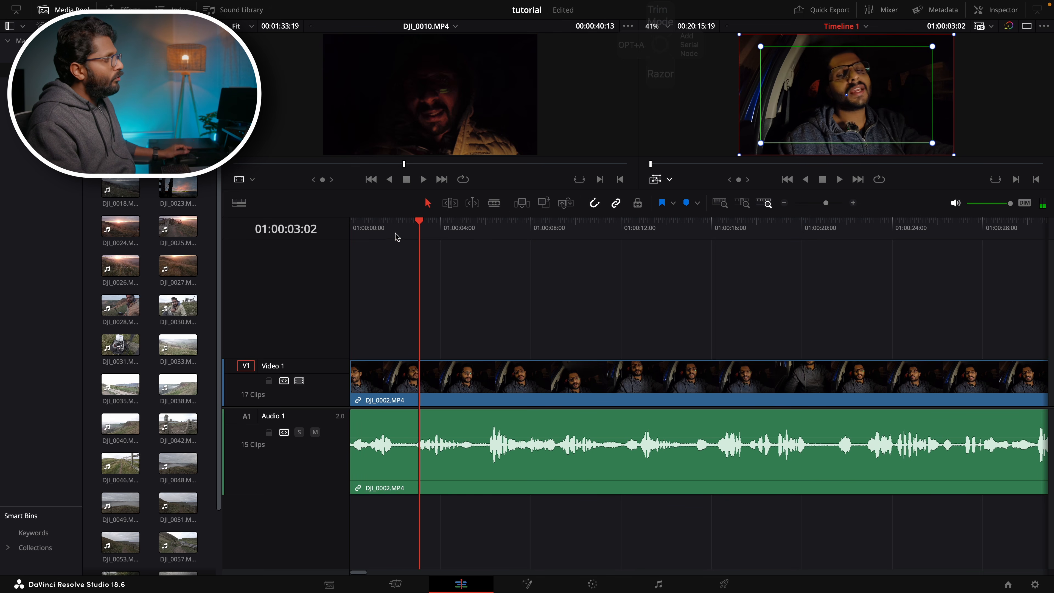
{"action": "key", "text": "space"}
{"action": "left_click", "coordinate": [594, 229]}
{"action": "key", "text": "super+b"}
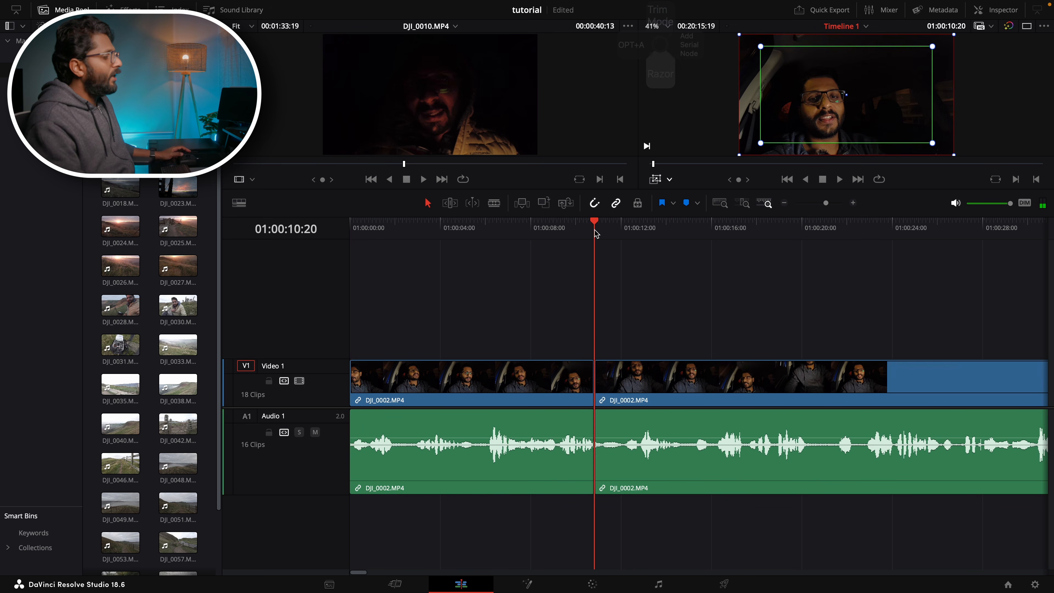
{"action": "key", "text": "space"}
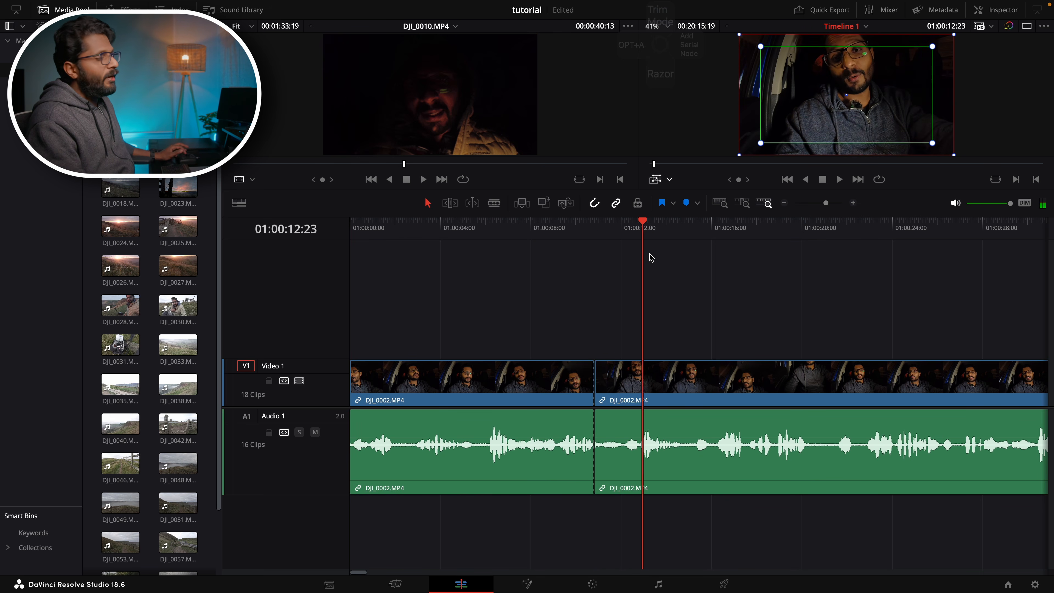
{"action": "key", "text": "super+b"}
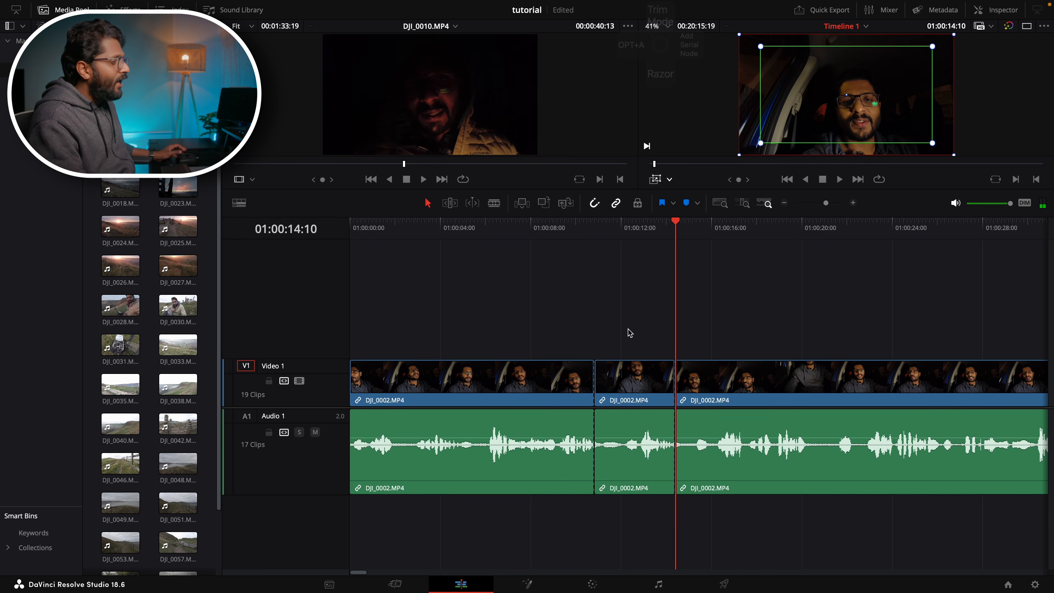
{"action": "key", "text": "BackSpace"}
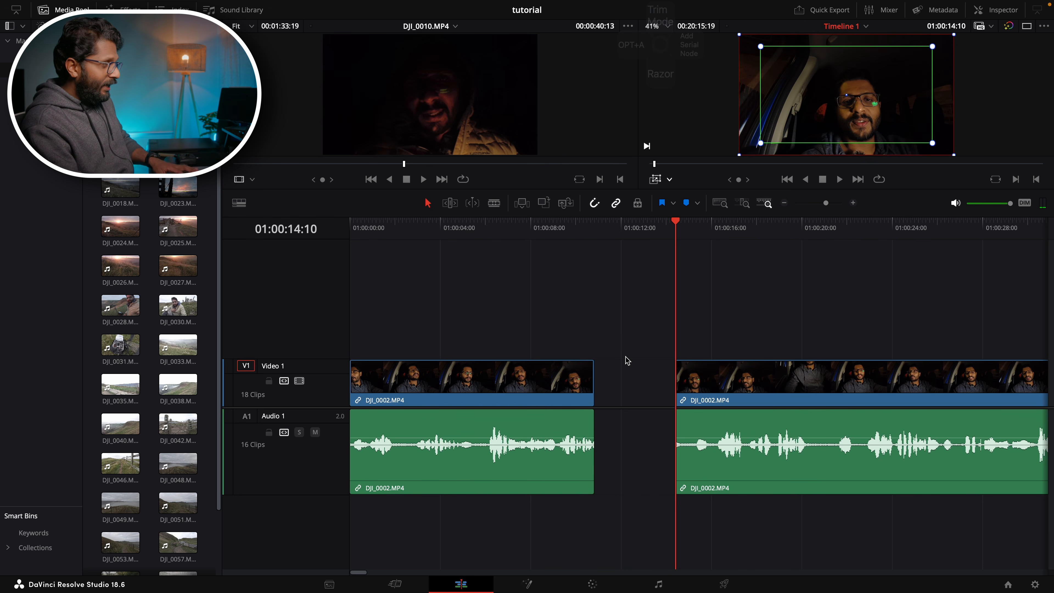
{"action": "left_click", "coordinate": [626, 381]}
{"action": "key", "text": "BackSpace"}
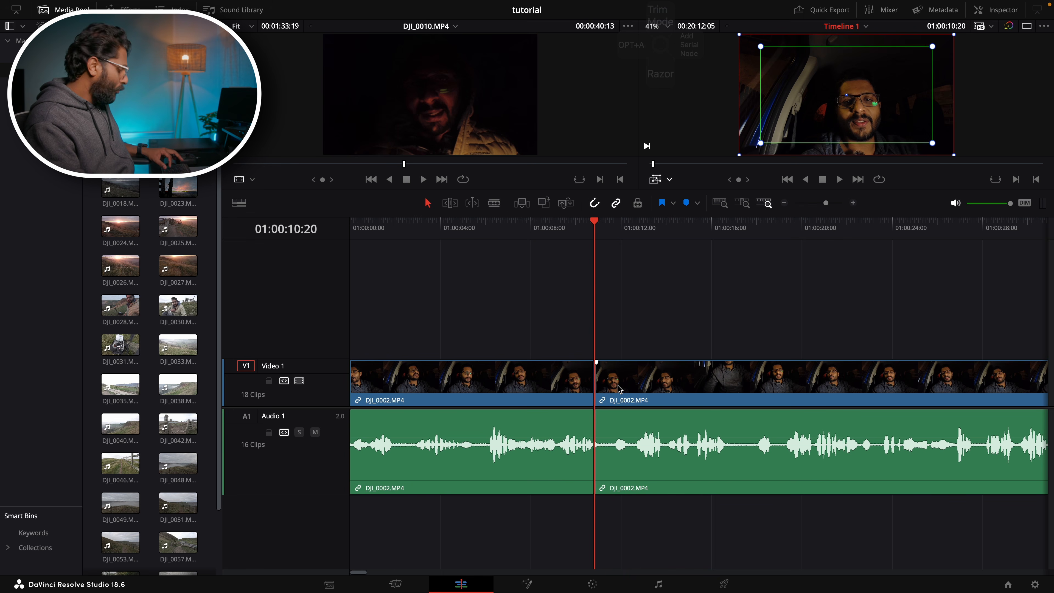
Undo the latest gap removal, deletion and splits made to DJI_0002.
{"action": "key", "text": "super+z"}
{"action": "key", "text": "super+z"}
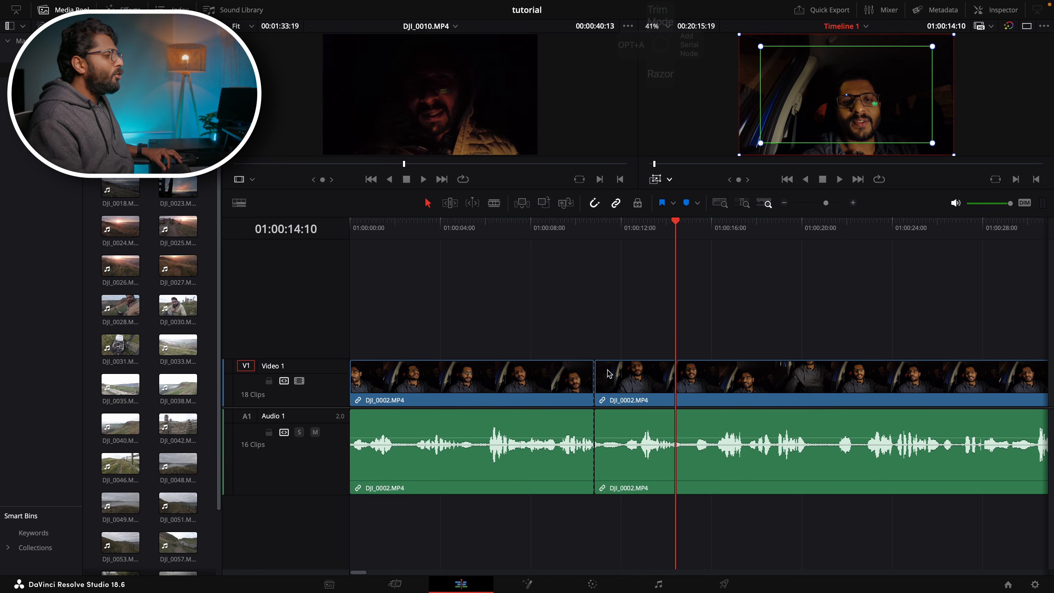
{"action": "key", "text": "super+z"}
{"action": "key", "text": "super+z"}
{"action": "key", "text": "super+z"}
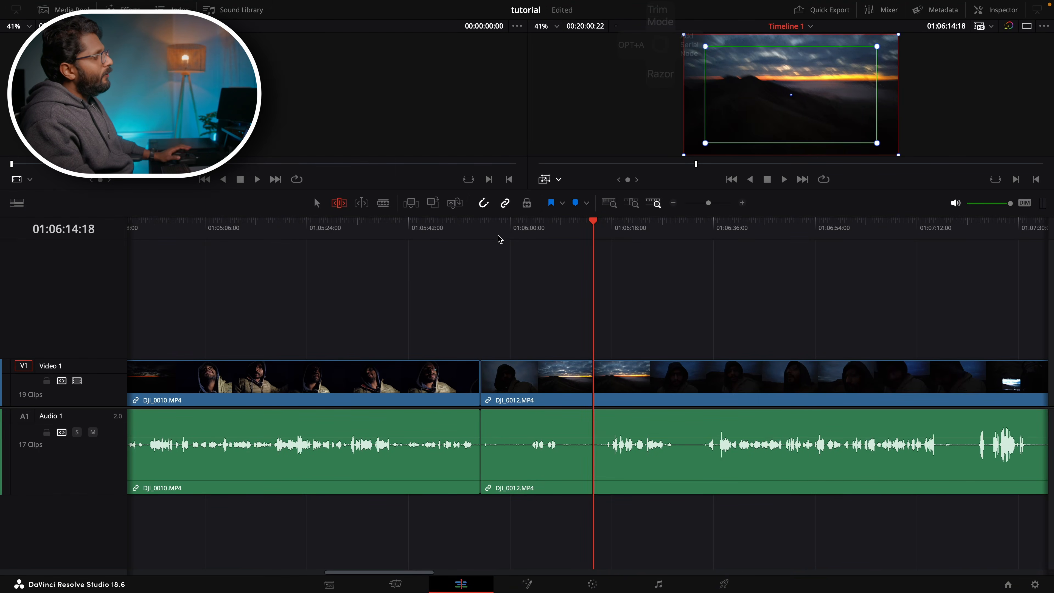
Play DJI_0012 from its start at 01:05:54:18 and pause at 01:06:06:12.
{"action": "left_click", "coordinate": [494, 229]}
{"action": "left_click_drag", "start_coordinate": [495, 232], "coordinate": [484, 232]}
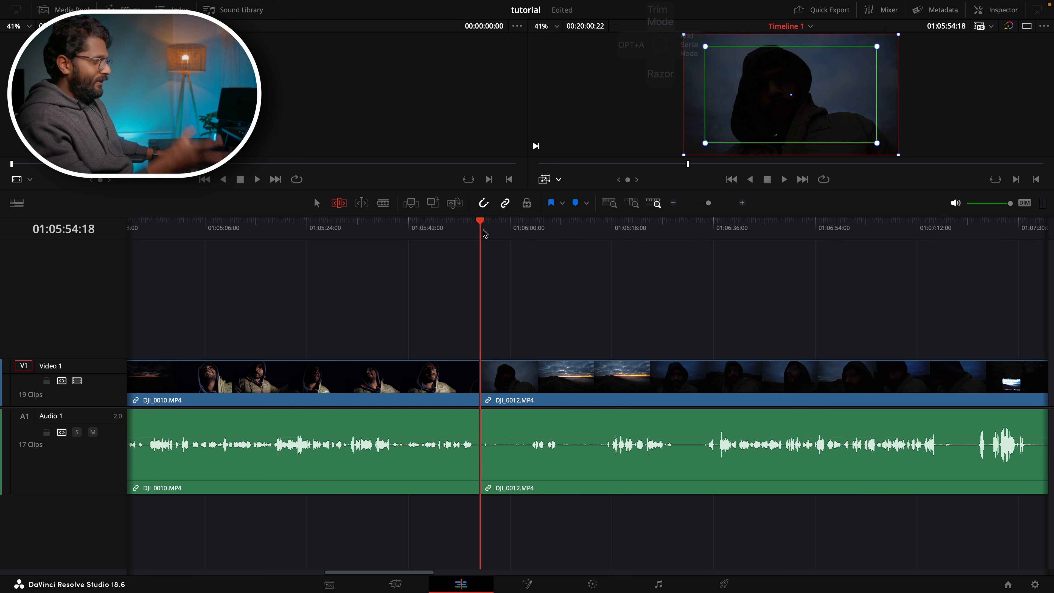
{"action": "key", "text": "space"}
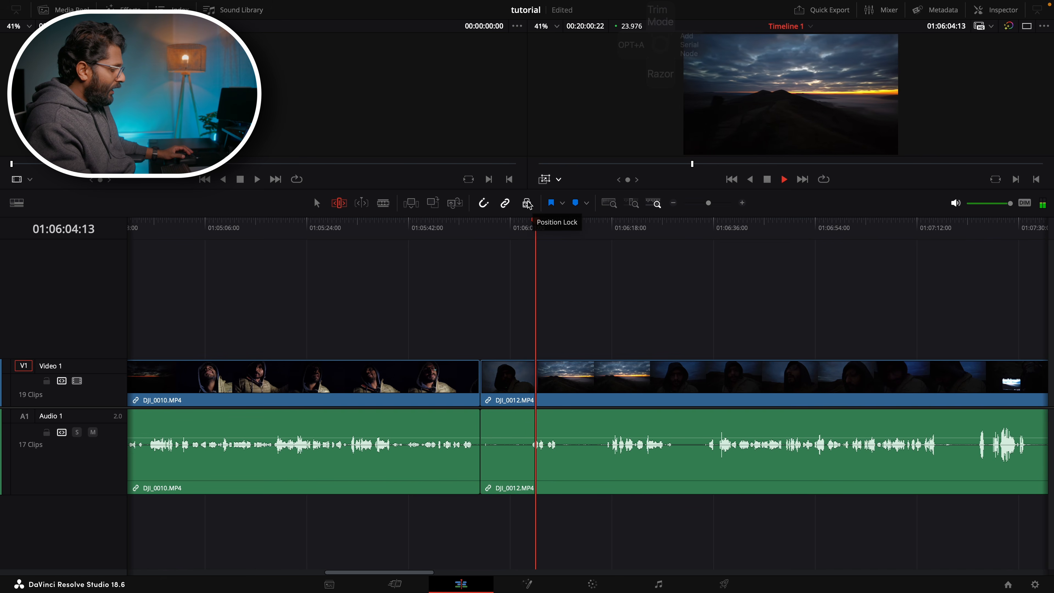
{"action": "key", "text": "space"}
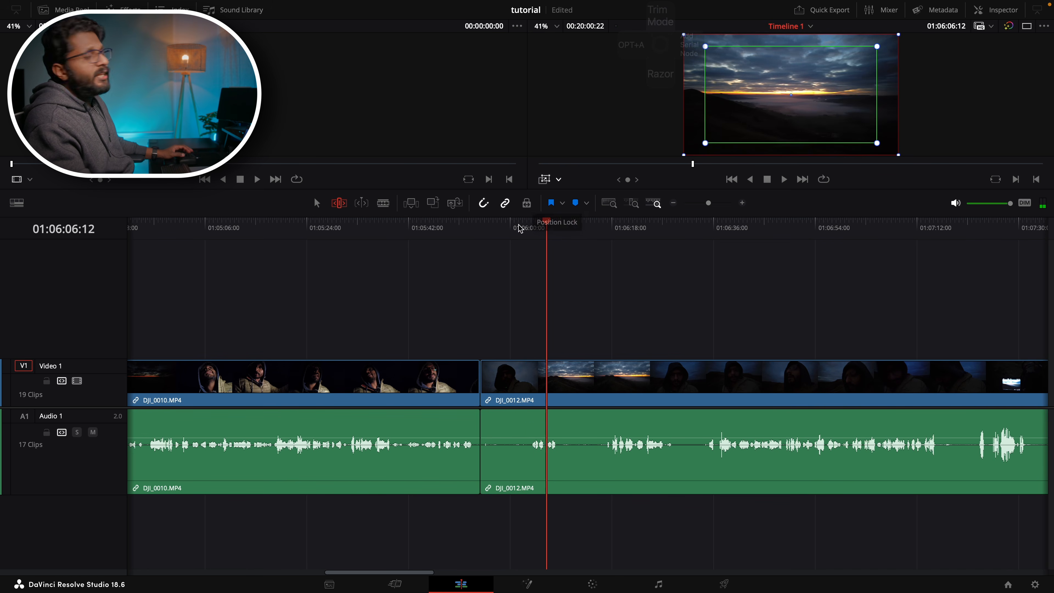
Trim the start of DJI_0012 to 01:06:03:16 and close the gap.
{"action": "scroll", "coordinate": [517, 229], "scroll_direction": "up", "scroll_amount": 2}
{"action": "left_click_drag", "start_coordinate": [544, 237], "coordinate": [525, 242]}
{"action": "key", "text": "space"}
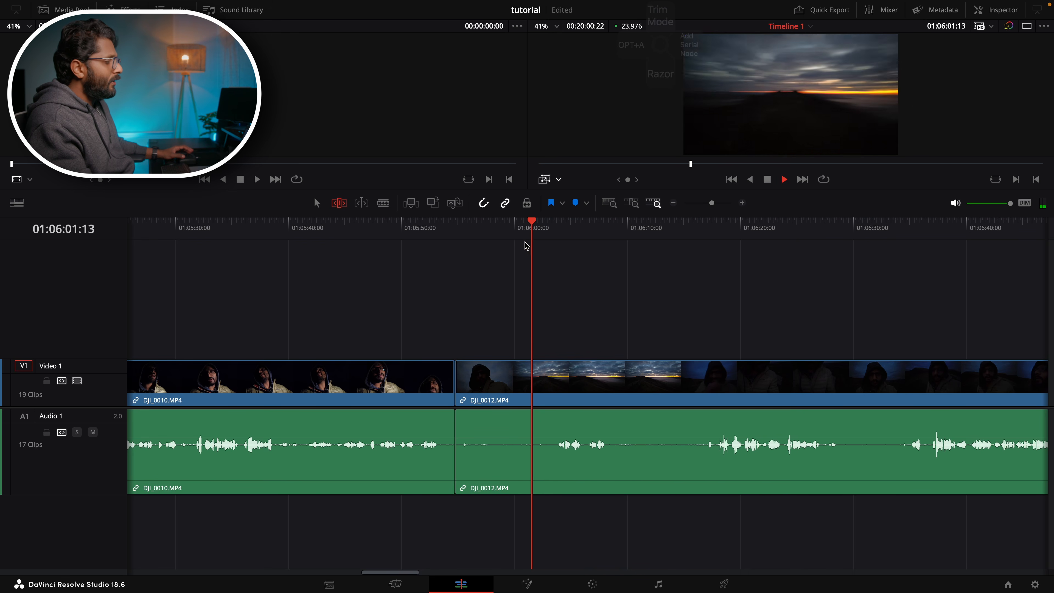
{"action": "key", "text": "space"}
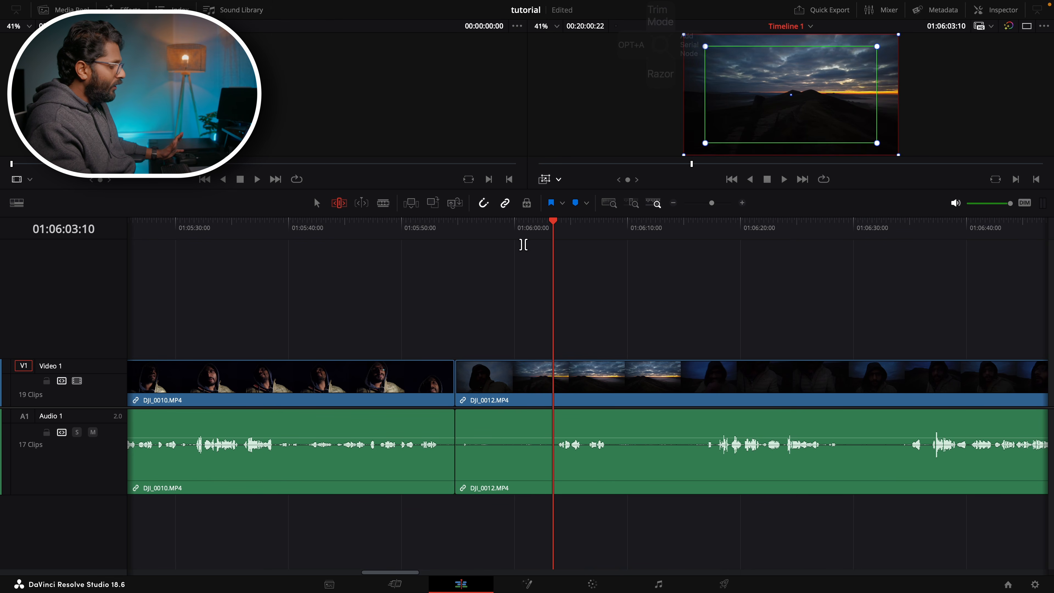
{"action": "key", "text": "j"}
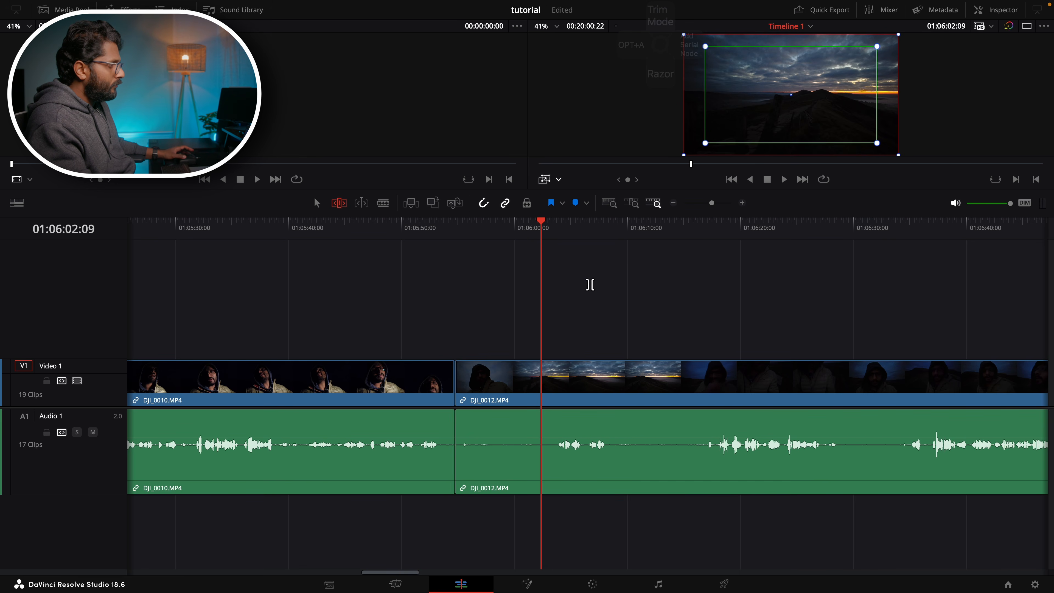
{"action": "key", "text": "space"}
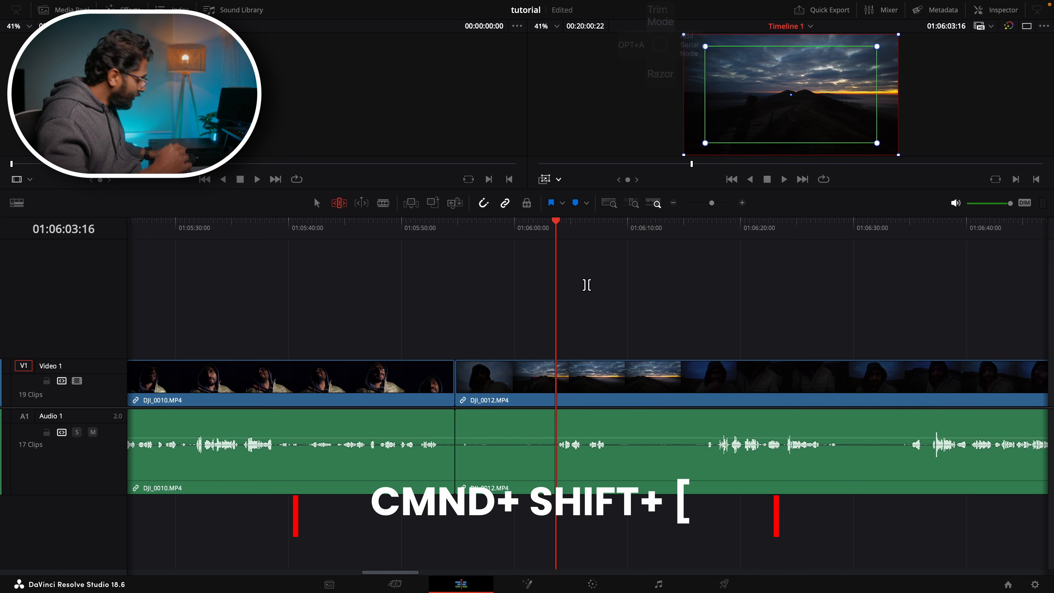
{"action": "key", "text": "super+shift+bracketleft"}
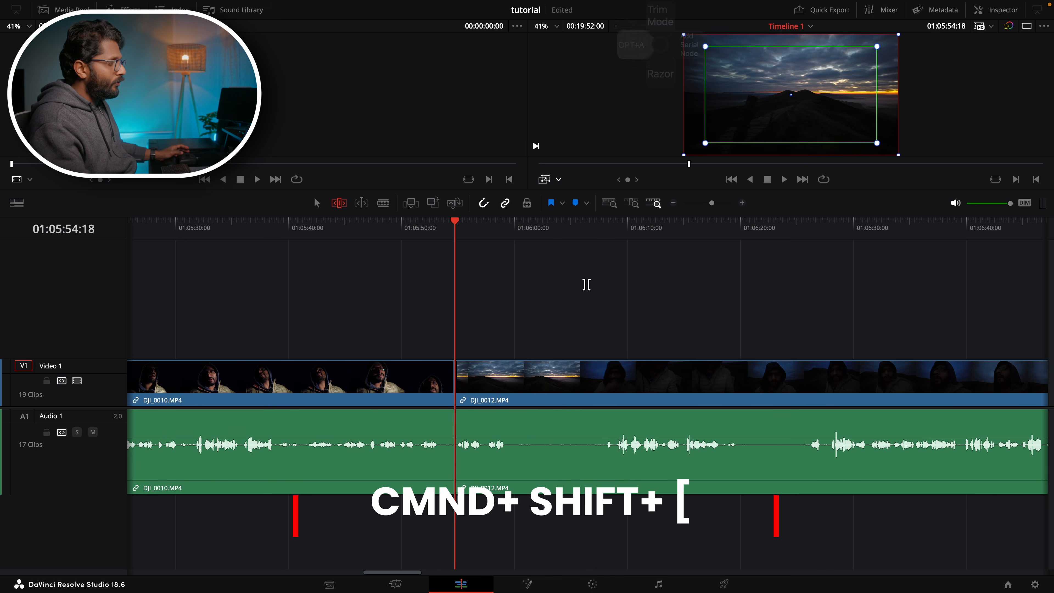
Play DJI_0012 from 01:05:54:18, fine-tune the playhead frame by frame and split the clip at 01:06:02:03.
{"action": "key", "text": "space"}
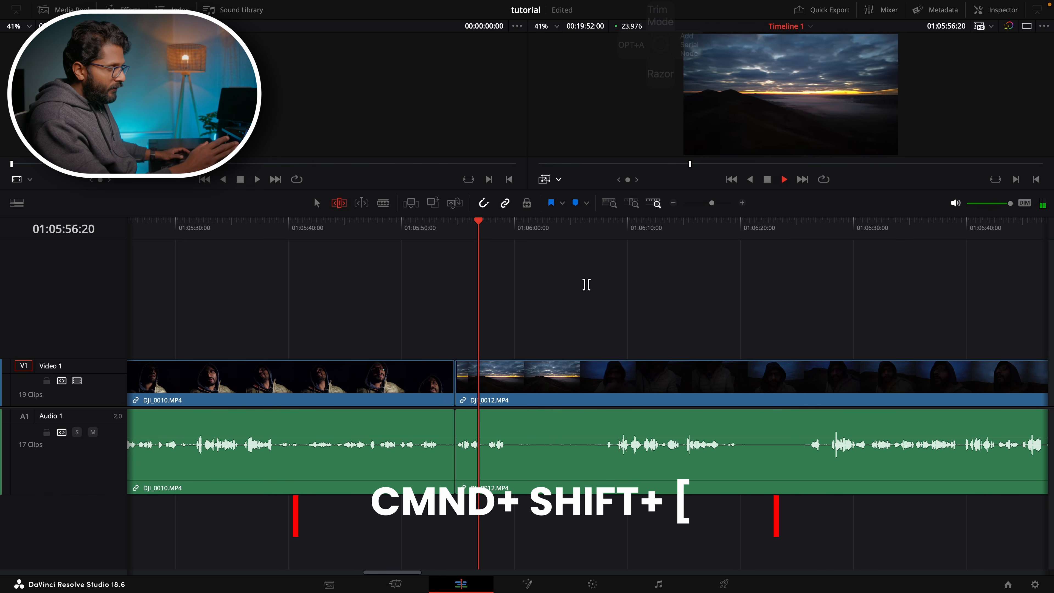
{"action": "key", "text": "a"}
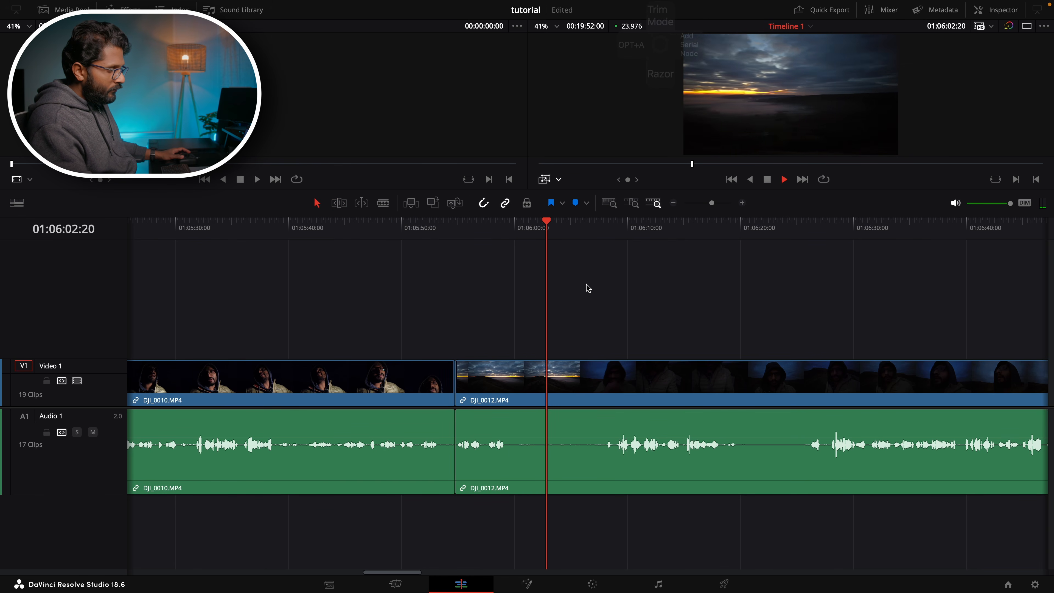
{"action": "key", "text": "space"}
{"action": "key", "text": "Left"}
{"action": "key", "text": "Left"}
{"action": "key", "text": "Left"}
{"action": "key", "text": "Left"}
{"action": "key", "text": "Left"}
{"action": "key", "text": "Left"}
{"action": "key", "text": "Left"}
{"action": "key", "text": "Left"}
{"action": "key", "text": "Left"}
{"action": "key", "text": "Left"}
{"action": "key", "text": "Left"}
{"action": "key", "text": "Left"}
{"action": "key", "text": "Left"}
{"action": "key", "text": "Left"}
{"action": "key", "text": "Left"}
{"action": "key", "text": "Left"}
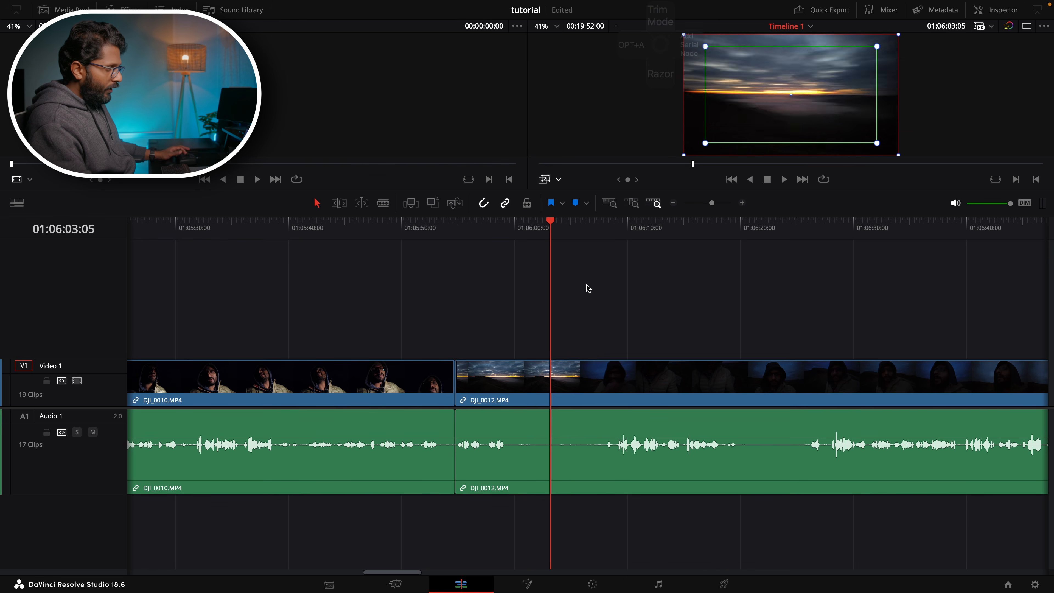
{"action": "key", "text": "Right"}
{"action": "key", "text": "Right"}
{"action": "key", "text": "Right"}
{"action": "key", "text": "Right"}
{"action": "key", "text": "Right"}
{"action": "key", "text": "Right"}
{"action": "key", "text": "Right"}
{"action": "key", "text": "Right"}
{"action": "key", "text": "Right"}
{"action": "key", "text": "Right"}
{"action": "key", "text": "Right"}
{"action": "key", "text": "Left"}
{"action": "key", "text": "Left"}
{"action": "key", "text": "Left"}
{"action": "key", "text": "Left"}
{"action": "key", "text": "Left"}
{"action": "key", "text": "Left"}
{"action": "key", "text": "Left"}
{"action": "key", "text": "Left"}
{"action": "key", "text": "Left"}
{"action": "key", "text": "Left"}
{"action": "key", "text": "Left"}
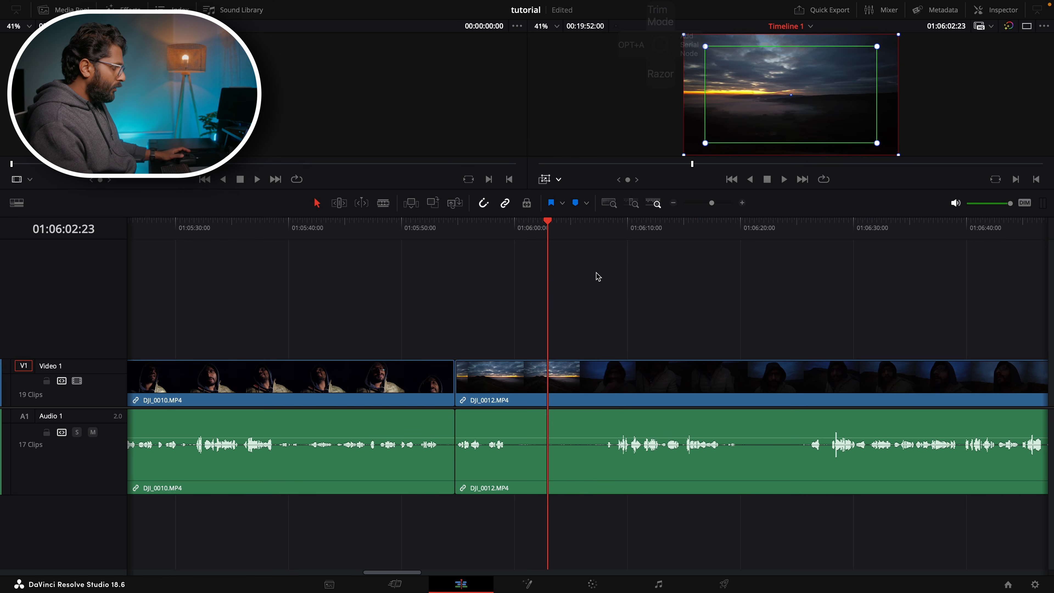
{"action": "key", "text": "space"}
{"action": "key", "text": "Left"}
{"action": "key", "text": "Left"}
{"action": "key", "text": "Left"}
{"action": "key", "text": "Left"}
{"action": "key", "text": "Left"}
{"action": "key", "text": "Left"}
{"action": "key", "text": "Left"}
{"action": "key", "text": "Left"}
{"action": "key", "text": "Left"}
{"action": "key", "text": "Left"}
{"action": "key", "text": "Left"}
{"action": "key", "text": "Left"}
{"action": "key", "text": "Left"}
{"action": "key", "text": "Left"}
{"action": "key", "text": "Left"}
{"action": "key", "text": "Left"}
{"action": "key", "text": "Left"}
{"action": "key", "text": "Left"}
{"action": "key", "text": "Left"}
{"action": "key", "text": "Left"}
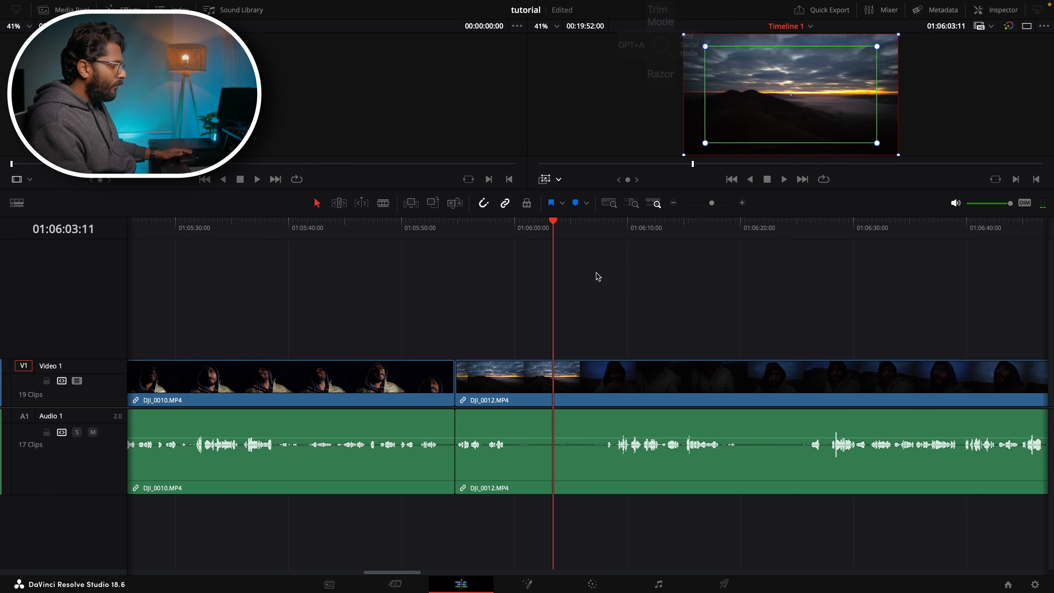
{"action": "key", "text": "Left"}
{"action": "key", "text": "Left"}
{"action": "key", "text": "Left"}
{"action": "key", "text": "Left"}
{"action": "key", "text": "Left"}
{"action": "key", "text": "Left"}
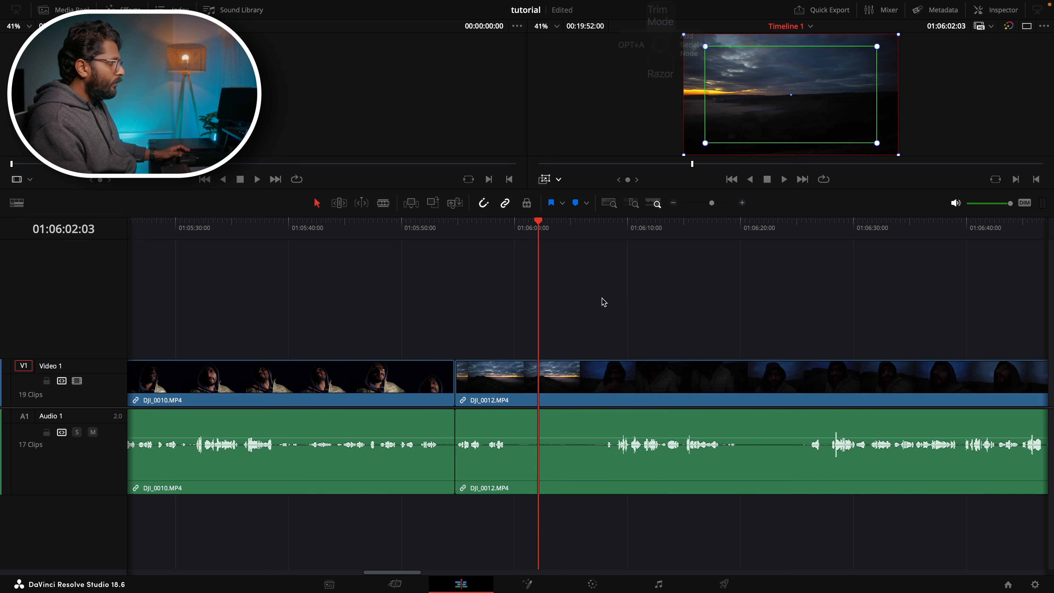
{"action": "key", "text": "b"}
{"action": "key", "text": "ctrl+b"}
Trim the start of the second DJI_0012 piece to 01:06:08:19 and close the gap.
{"action": "key", "text": "space"}
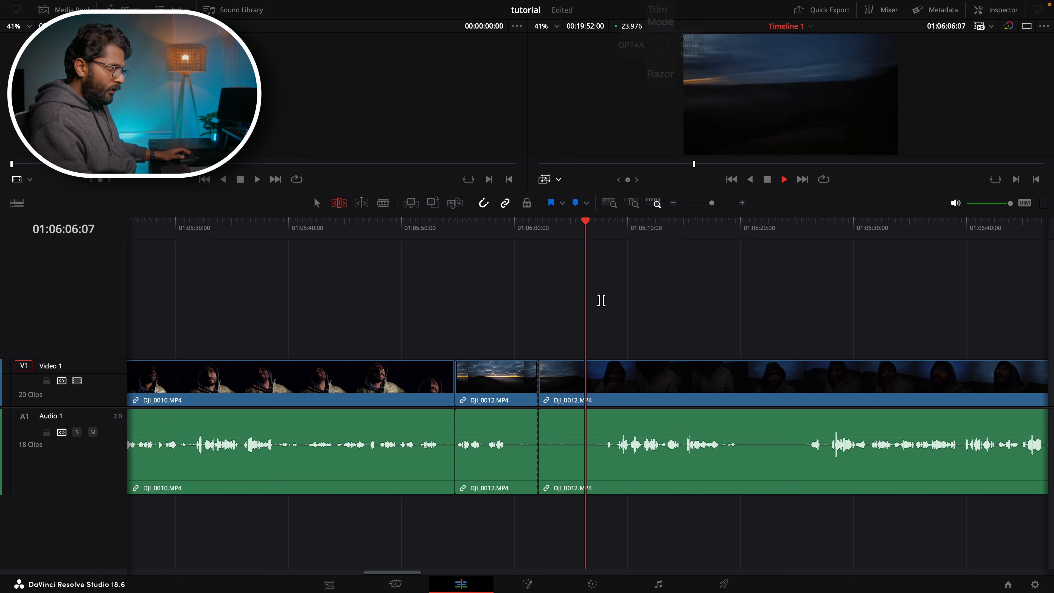
{"action": "key", "text": "space"}
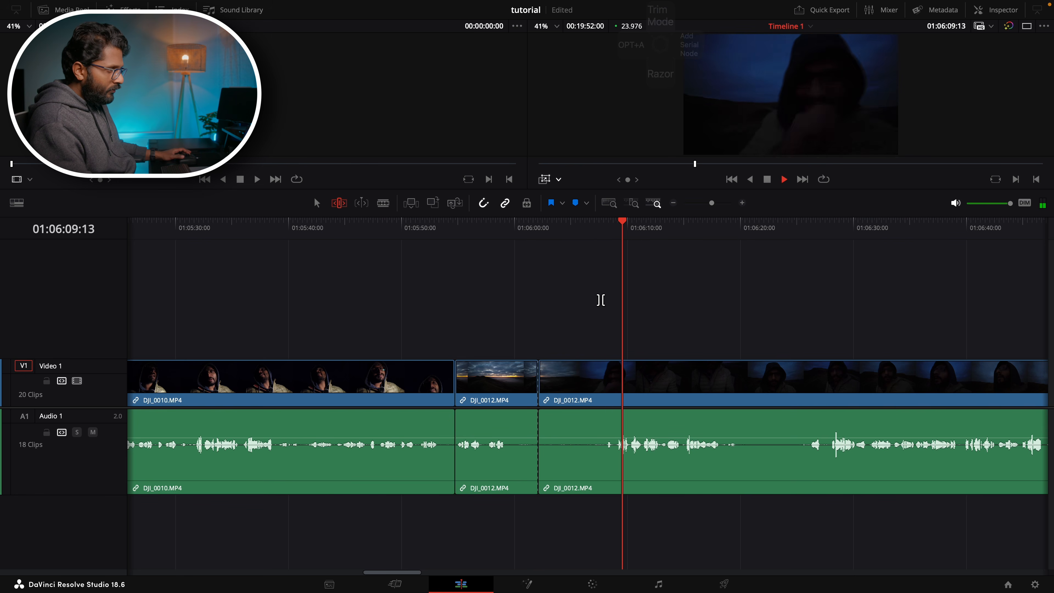
{"action": "key", "text": "j"}
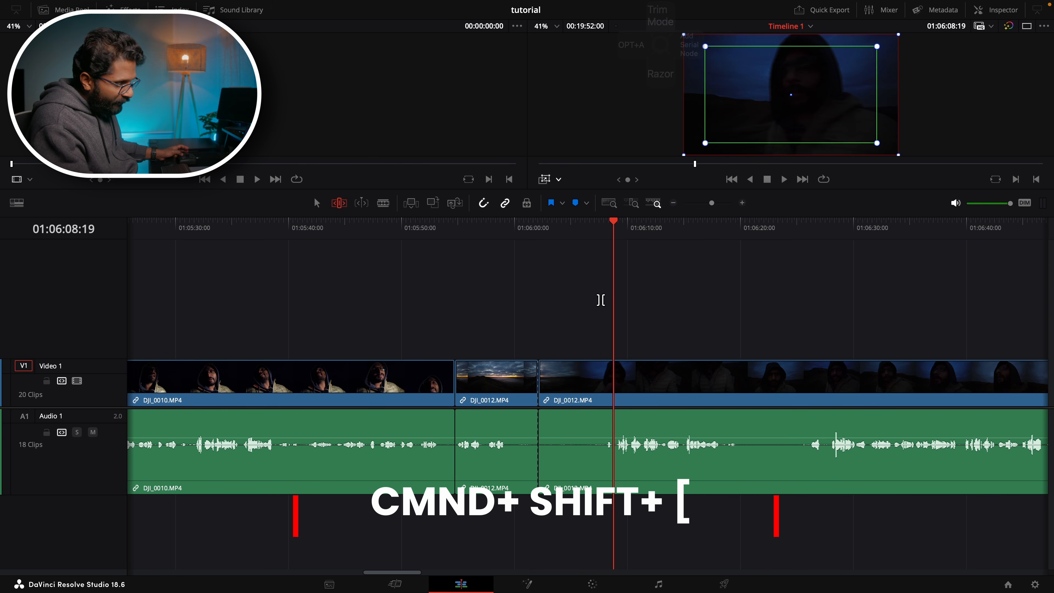
{"action": "key", "text": "super+shift+bracketleft"}
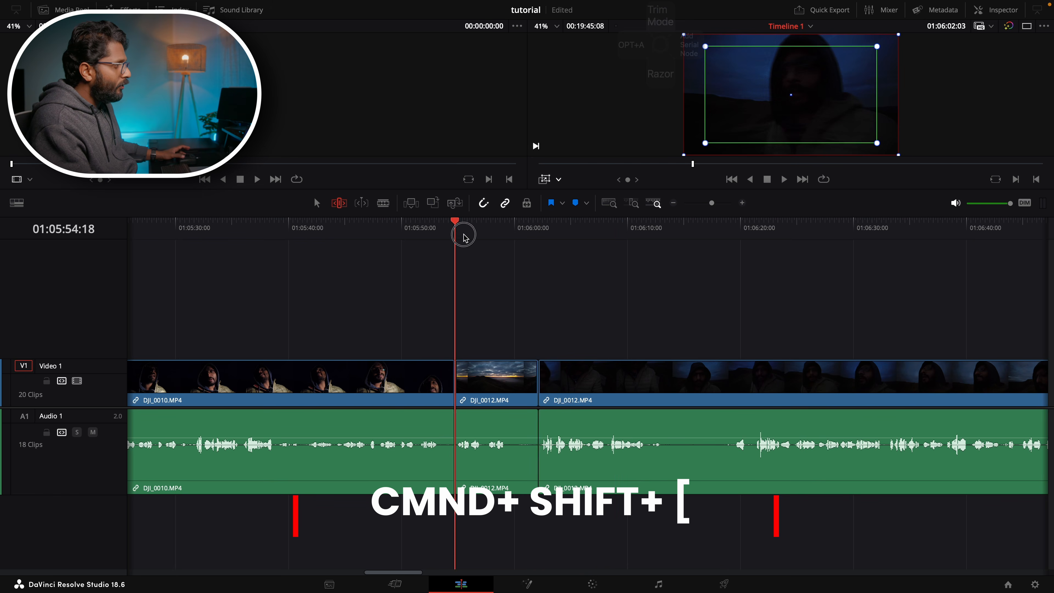
Review the first DJI_0012 piece from 01:05:54:18 at double speed and replay the cut at 01:06:02:03.
{"action": "key", "text": "Up"}
{"action": "key", "text": "space"}
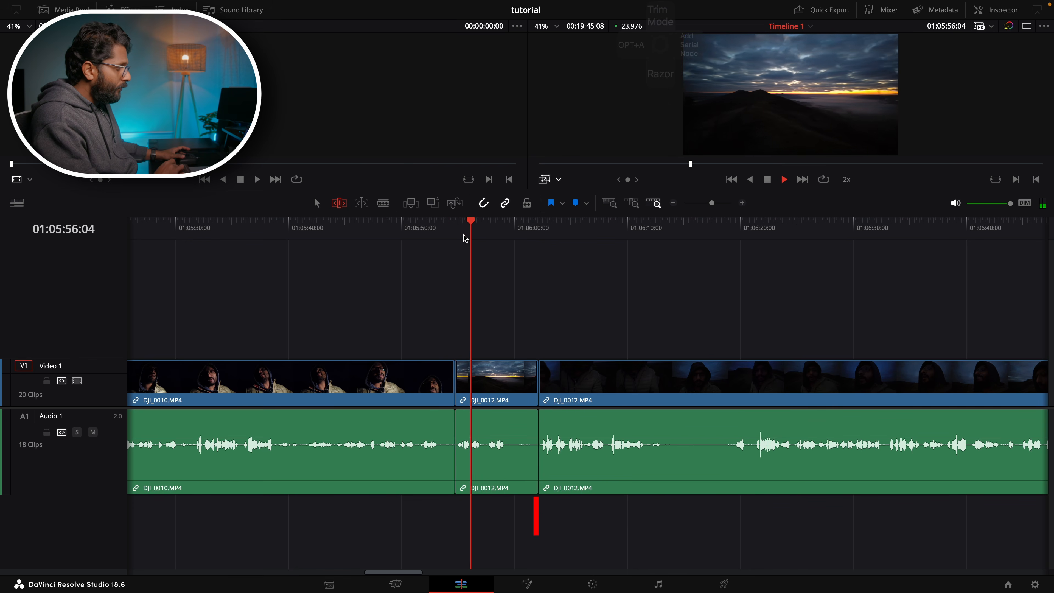
{"action": "key", "text": "l"}
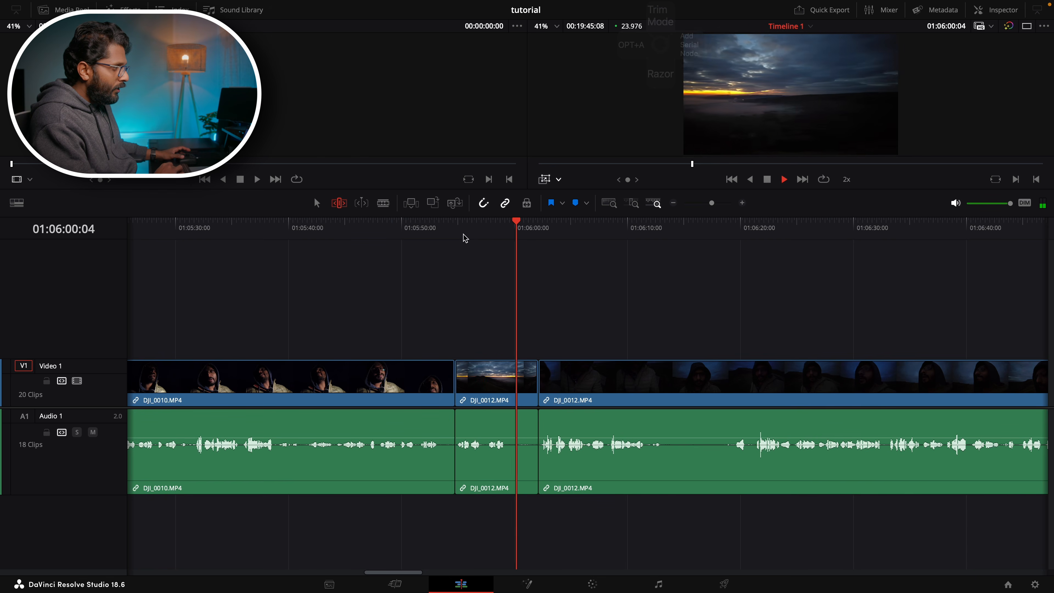
{"action": "key", "text": "space"}
{"action": "key", "text": "super+equal"}
{"action": "key", "text": "super+equal"}
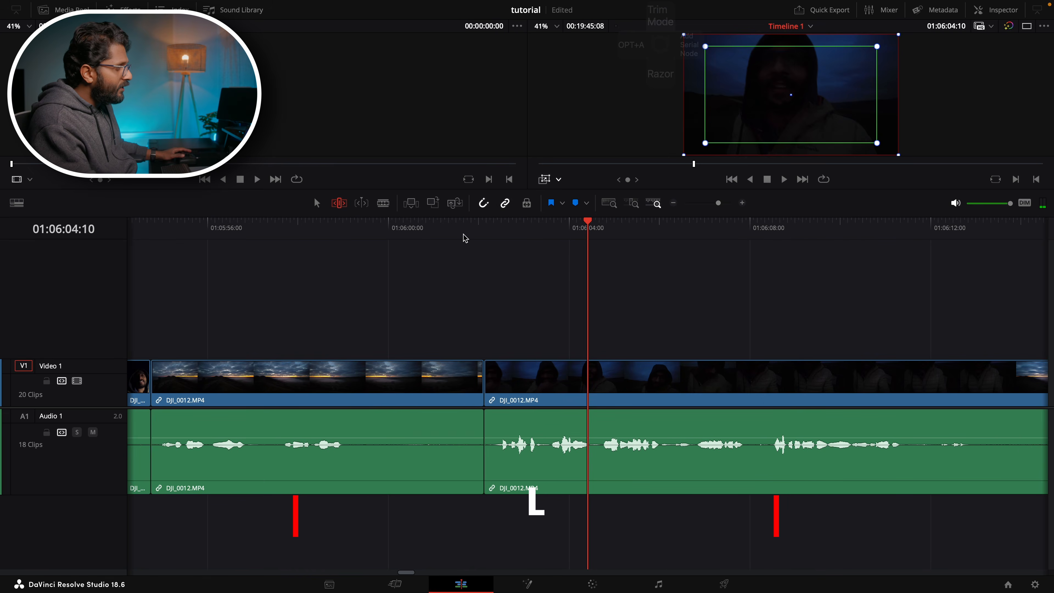
{"action": "left_click", "coordinate": [376, 236]}
{"action": "key", "text": "l"}
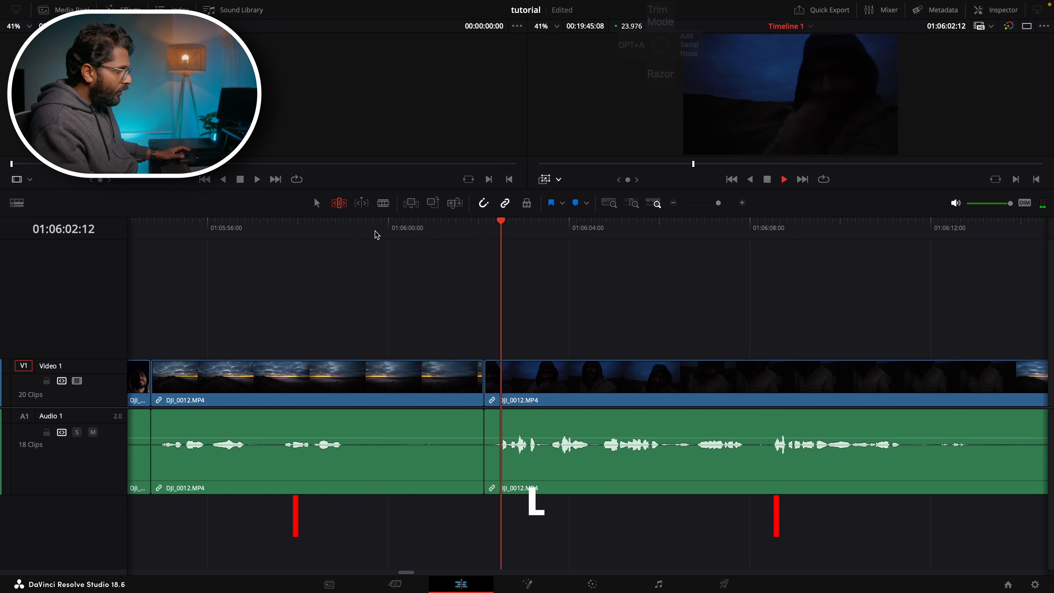
{"action": "key", "text": "space"}
Fine-tune the playhead before the cut and ripple-trim the end of the first DJI_0012 piece to 01:06:01:17.
{"action": "key", "text": "super+equal"}
{"action": "left_click_drag", "start_coordinate": [403, 229], "coordinate": [367, 243]}
{"action": "key", "text": "l"}
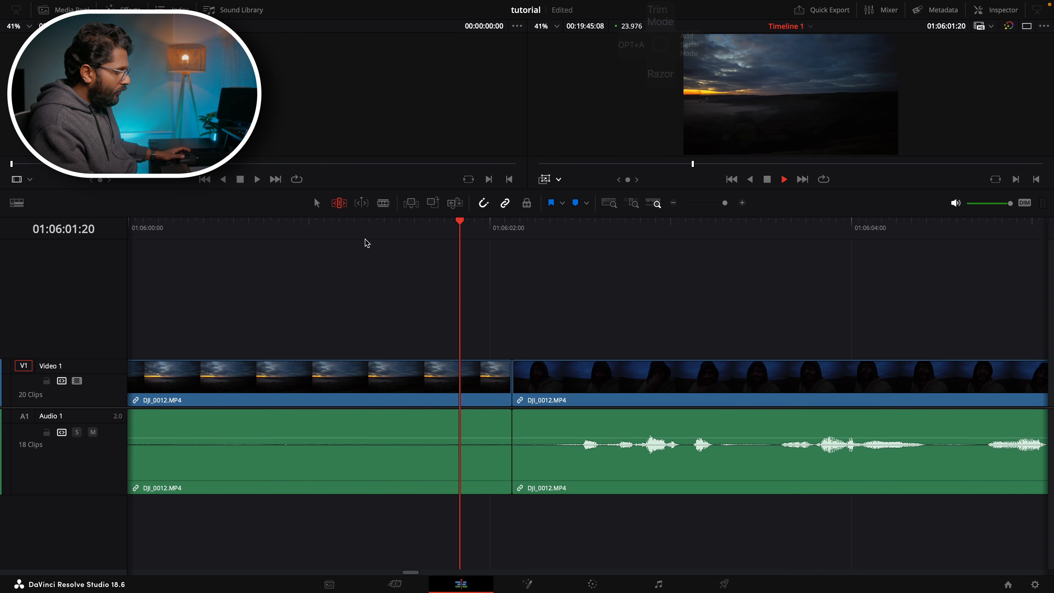
{"action": "key", "text": "space"}
{"action": "key", "text": "Left"}
{"action": "key", "text": "Left"}
{"action": "key", "text": "Left"}
{"action": "key", "text": "Left"}
{"action": "key", "text": "Left"}
{"action": "key", "text": "Left"}
{"action": "key", "text": "Left"}
{"action": "key", "text": "Left"}
{"action": "key", "text": "Left"}
{"action": "key", "text": "Left"}
{"action": "key", "text": "Left"}
{"action": "key", "text": "Left"}
{"action": "key", "text": "Left"}
{"action": "key", "text": "Right"}
{"action": "key", "text": "Right"}
{"action": "key", "text": "Right"}
{"action": "key", "text": "Right"}
{"action": "key", "text": "Right"}
{"action": "key", "text": "Right"}
{"action": "key", "text": "Right"}
{"action": "key", "text": "Left"}
{"action": "key", "text": "Left"}
{"action": "key", "text": "Left"}
{"action": "key", "text": "Left"}
{"action": "key", "text": "Left"}
{"action": "key", "text": "Left"}
{"action": "key", "text": "Right"}
{"action": "key", "text": "Right"}
{"action": "key", "text": "Right"}
{"action": "key", "text": "Right"}
{"action": "key", "text": "Right"}
{"action": "key", "text": "Right"}
{"action": "key", "text": "Right"}
{"action": "key", "text": "Left"}
{"action": "key", "text": "Left"}
{"action": "key", "text": "Left"}
{"action": "key", "text": "Left"}
{"action": "key", "text": "Left"}
{"action": "key", "text": "Left"}
{"action": "key", "text": "Left"}
{"action": "key", "text": "Left"}
{"action": "key", "text": "Left"}
{"action": "key", "text": "Left"}
{"action": "key", "text": "Left"}
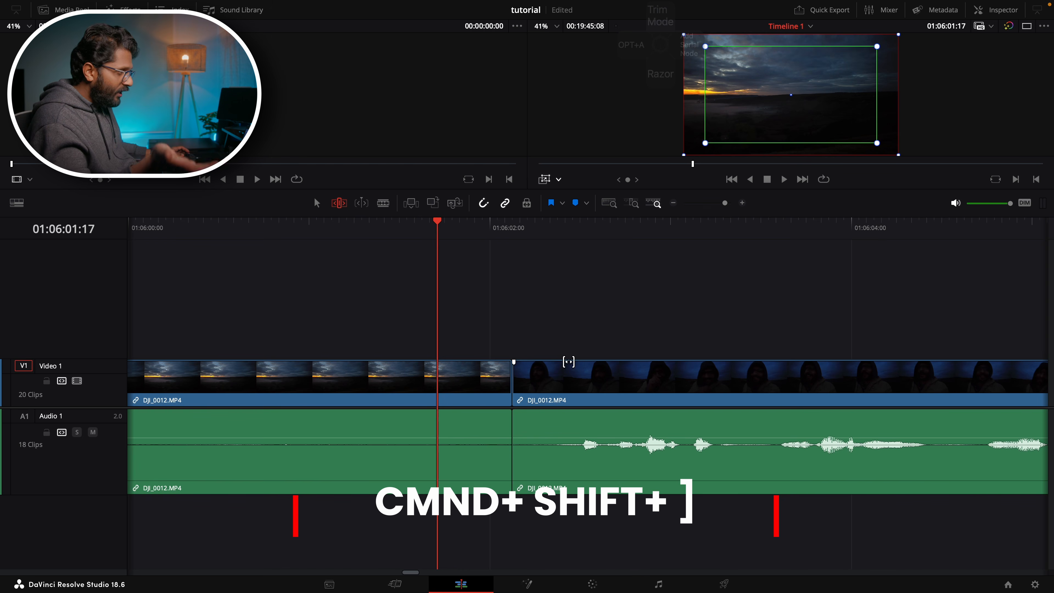
{"action": "key", "text": "super+shift+bracketright"}
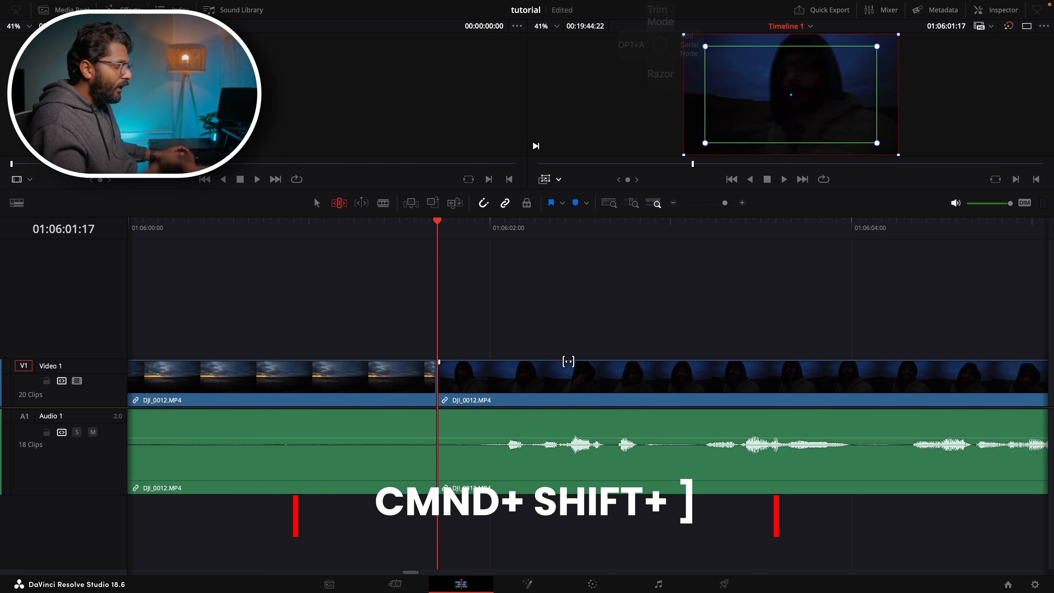
Play the second DJI_0012 piece from 01:06:01:17 and pause at 01:06:13:05.
{"action": "key", "text": "super+minus"}
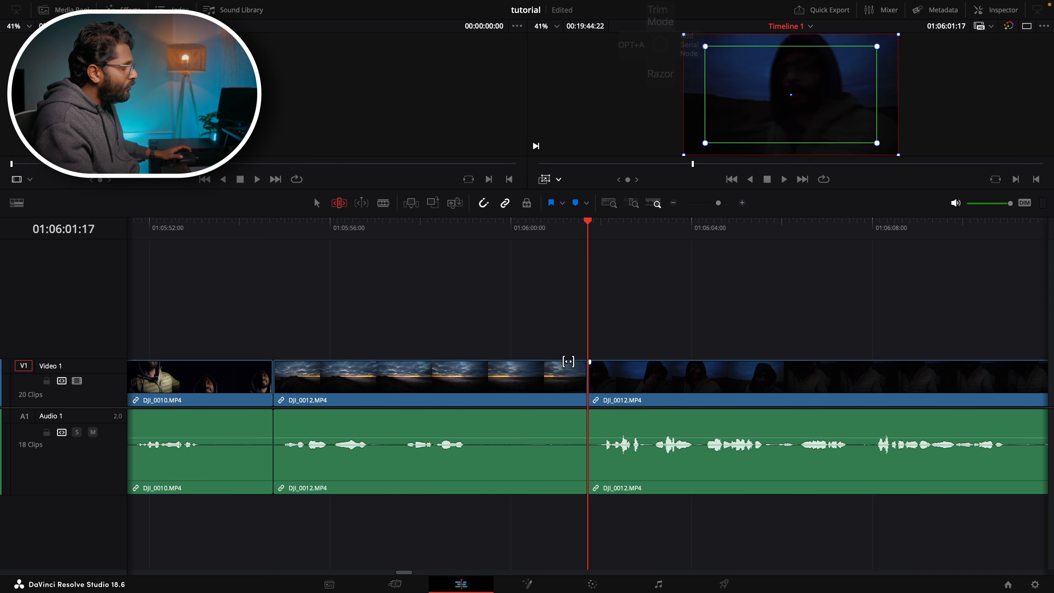
{"action": "key", "text": "space"}
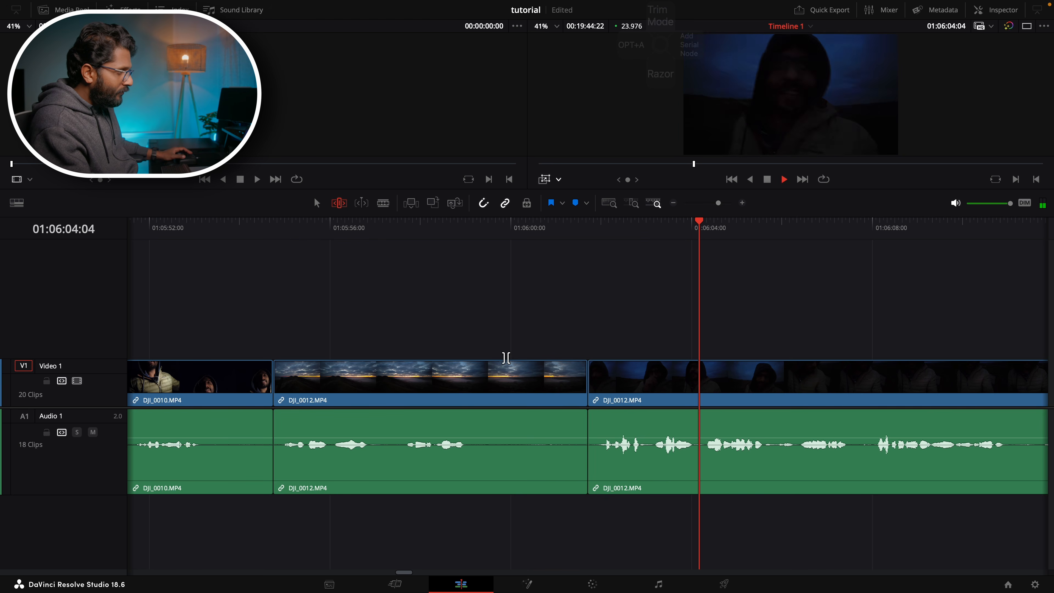
{"action": "key", "text": "super+minus"}
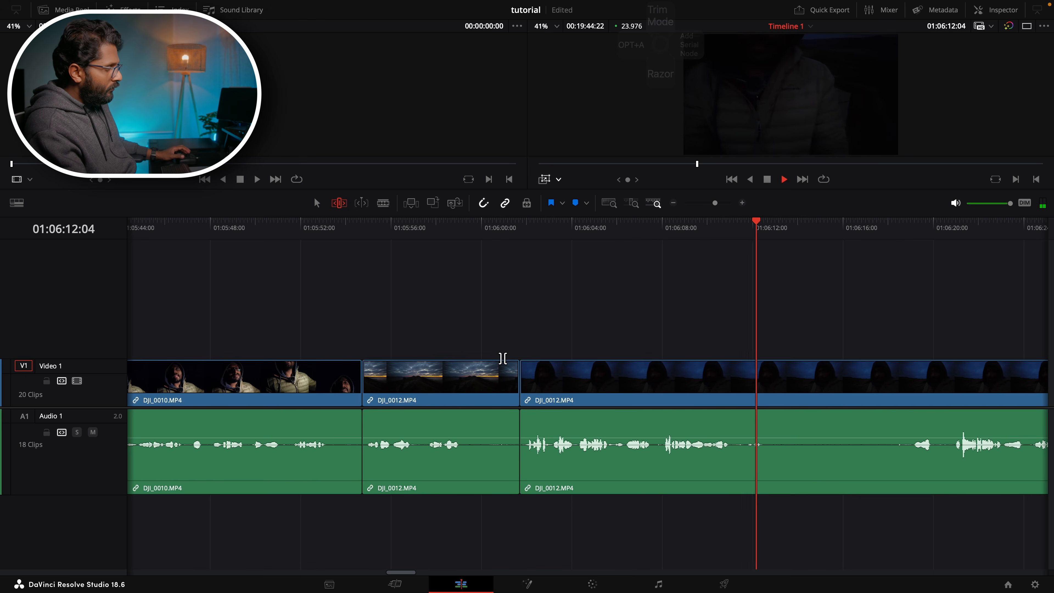
{"action": "key", "text": "space"}
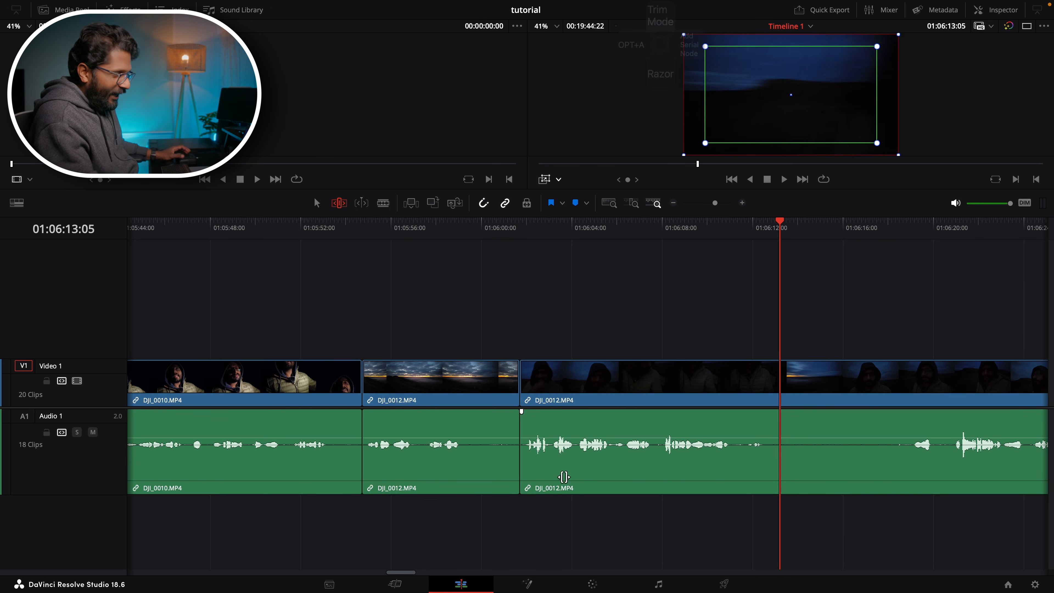
Trim the start of the second DJI_0012 piece to just before the speech at 01:06:20:23 and close the gap.
{"action": "left_click_drag", "start_coordinate": [601, 228], "coordinate": [913, 254]}
{"action": "key", "text": "space"}
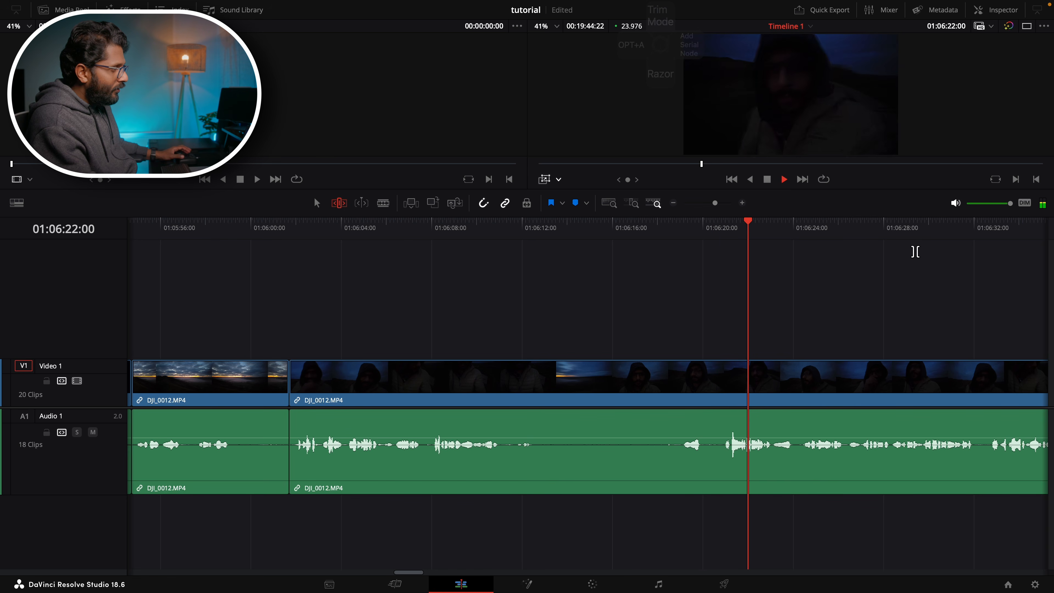
{"action": "key", "text": "space"}
{"action": "key", "text": "shift+Left"}
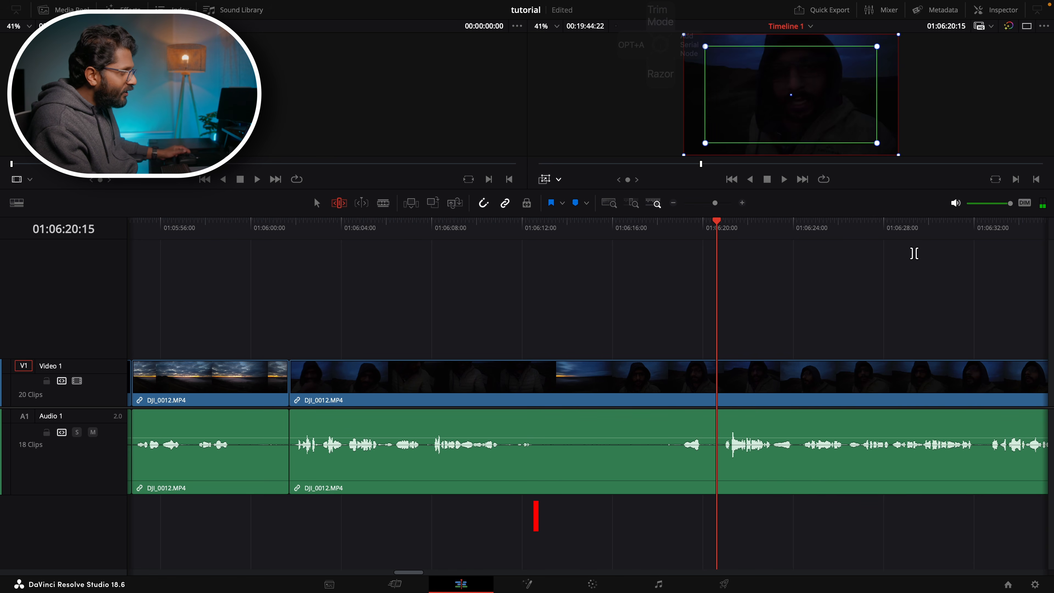
{"action": "key", "text": "super+equal"}
{"action": "key", "text": "super+equal"}
{"action": "key", "text": "Right"}
{"action": "key", "text": "Right"}
{"action": "key", "text": "Right"}
{"action": "key", "text": "Right"}
{"action": "key", "text": "Right"}
{"action": "key", "text": "Right"}
{"action": "key", "text": "Right"}
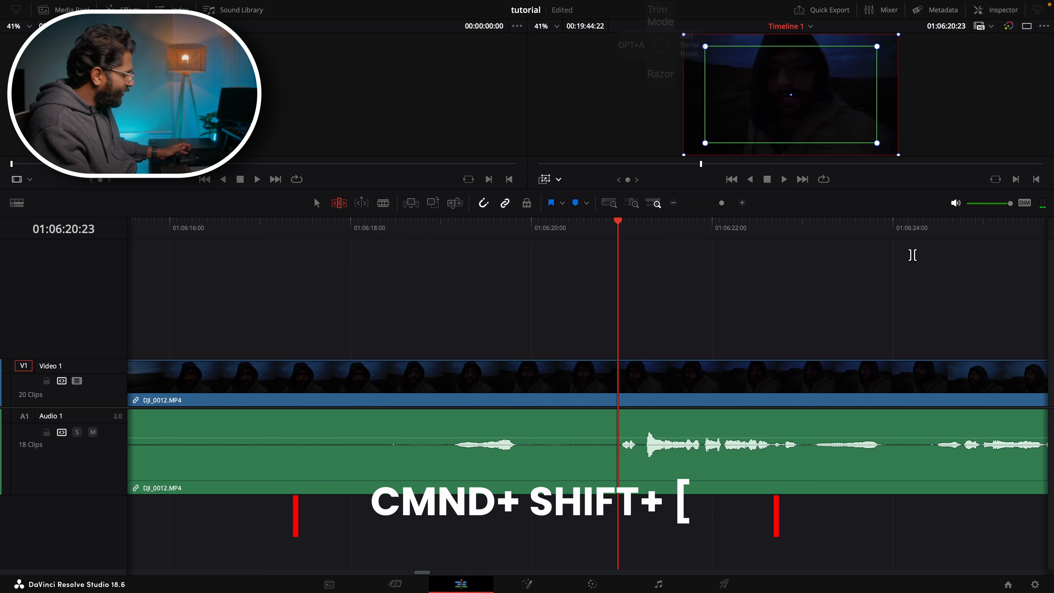
{"action": "key", "text": "super+shift+bracketleft"}
Play the trimmed second DJI_0012 piece from its new start at 01:06:01:17 through 01:06:16:00 to review the speech after the cut.
{"action": "key", "text": "space"}
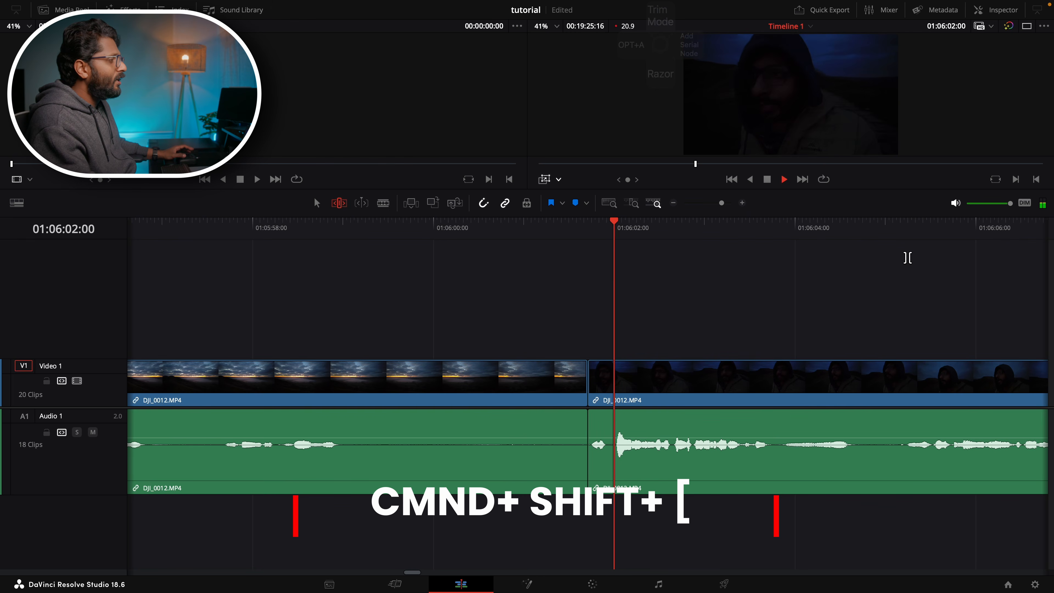
{"action": "left_click", "coordinate": [539, 235]}
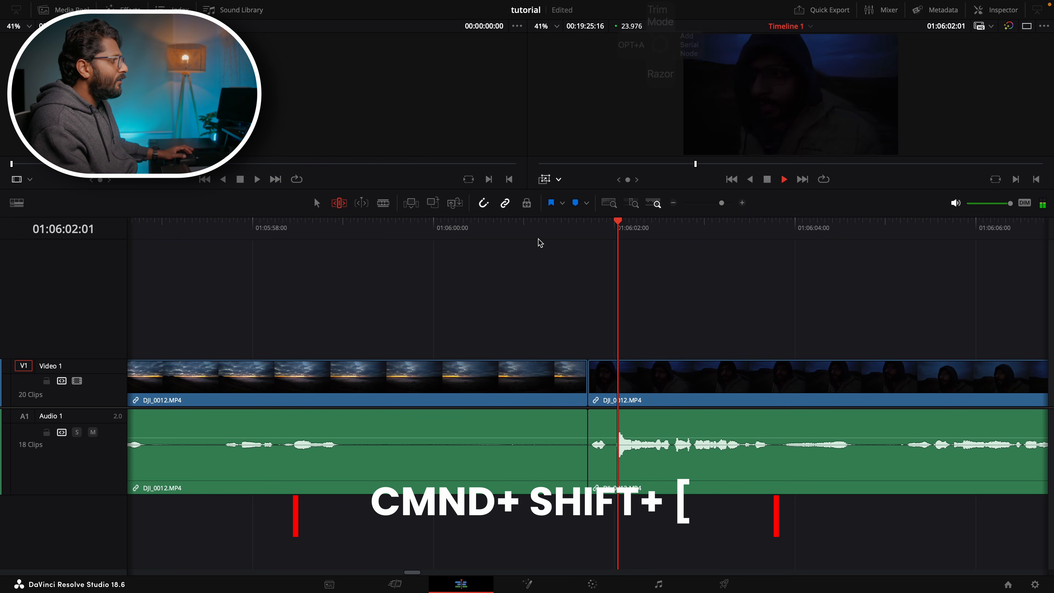
{"action": "key", "text": "super+minus"}
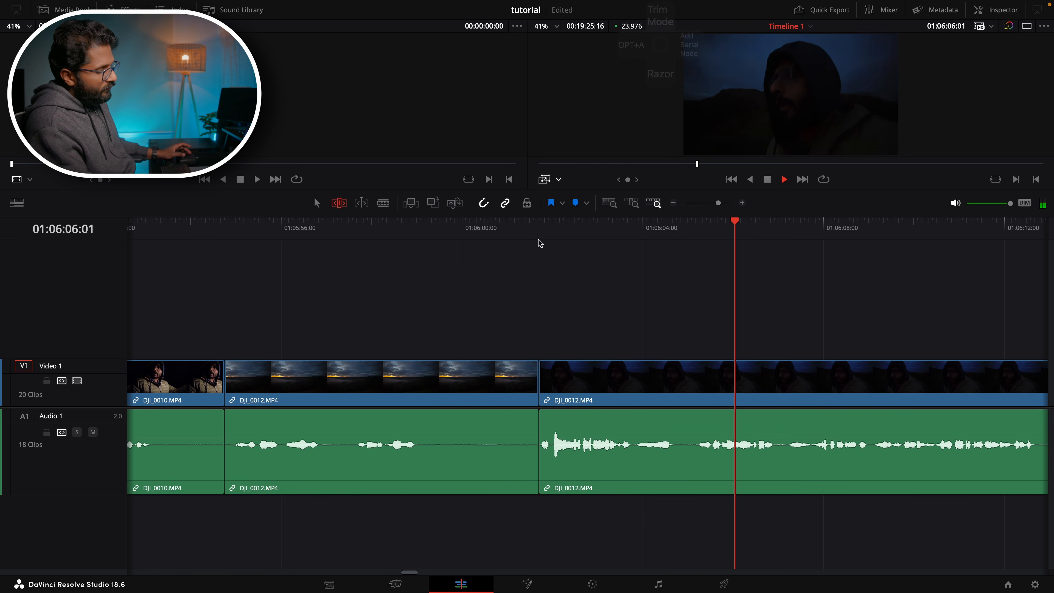
{"action": "key", "text": "super+minus"}
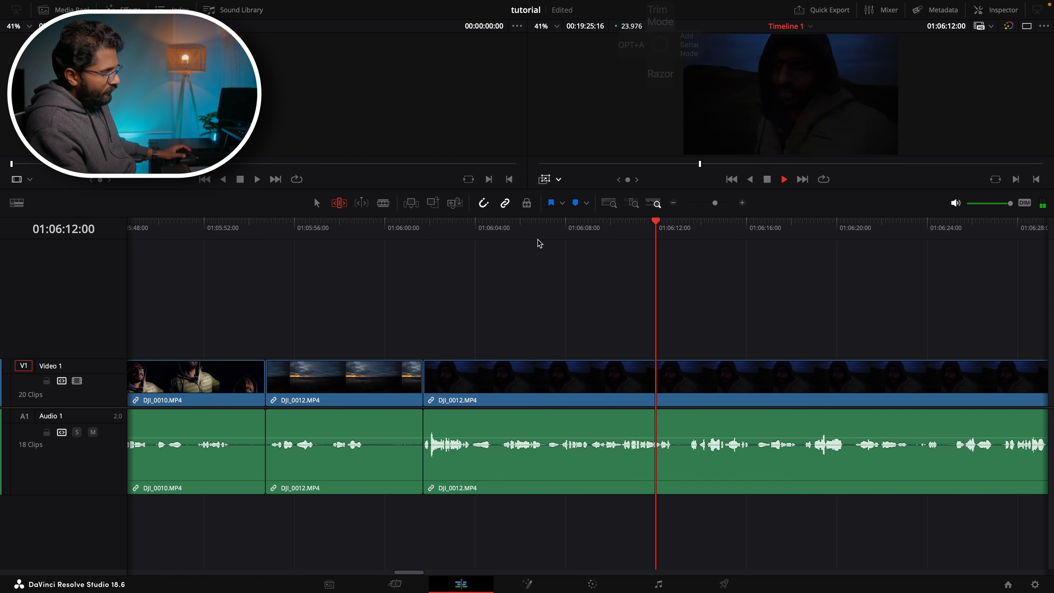
{"action": "key", "text": "super+equal"}
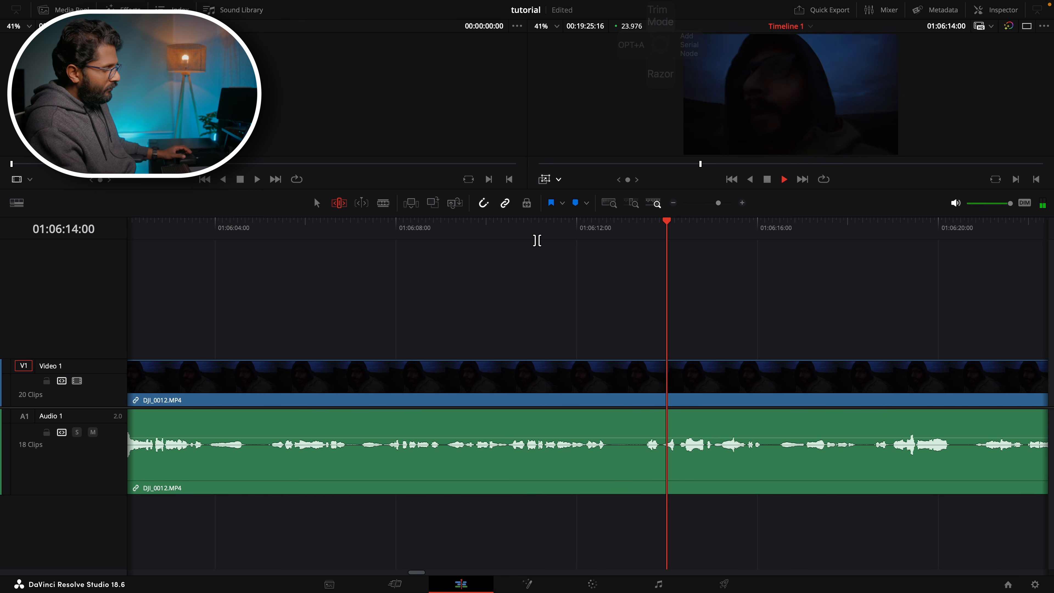
{"action": "key", "text": "super+minus"}
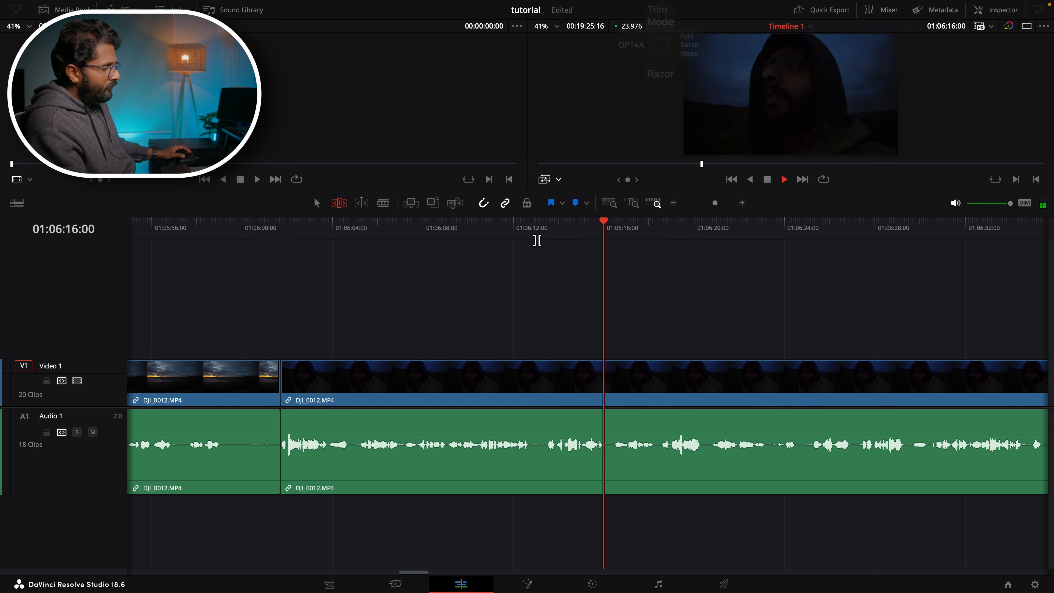